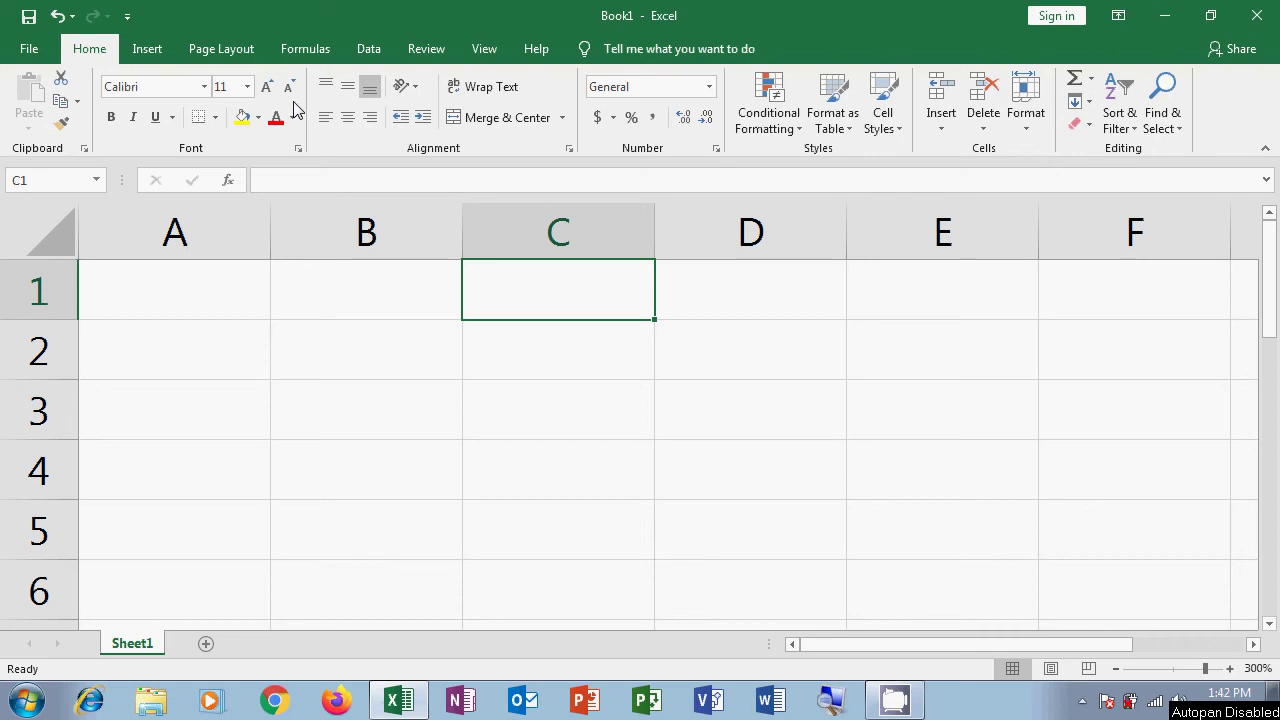
Enter the header Name in cell A1.
{"action": "left_click", "coordinate": [173, 291]}
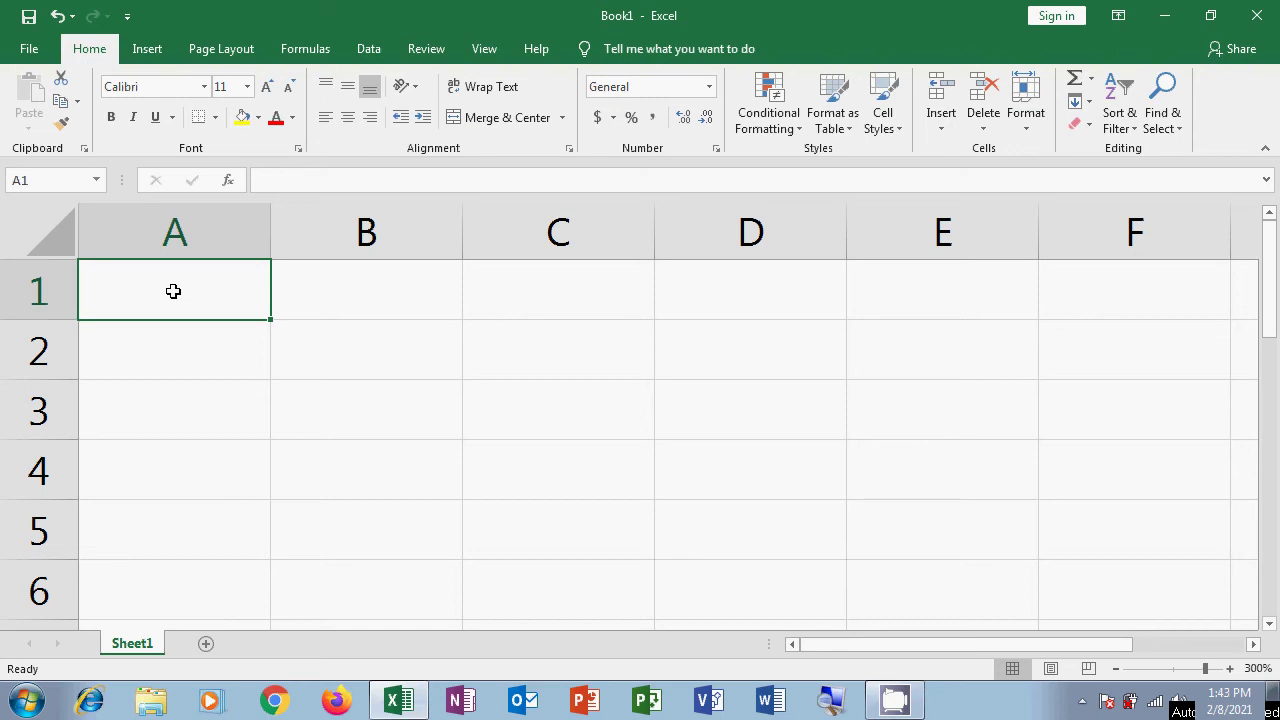
{"action": "left_click", "coordinate": [161, 360]}
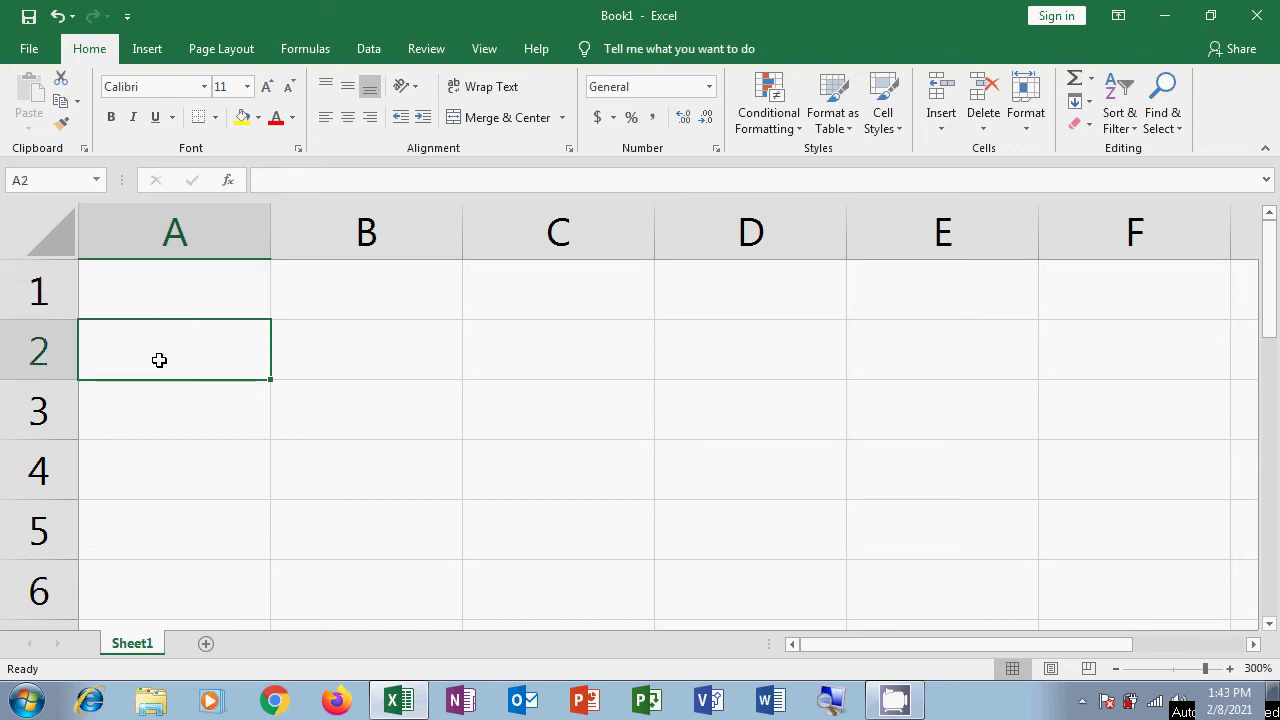
{"action": "left_click", "coordinate": [156, 286]}
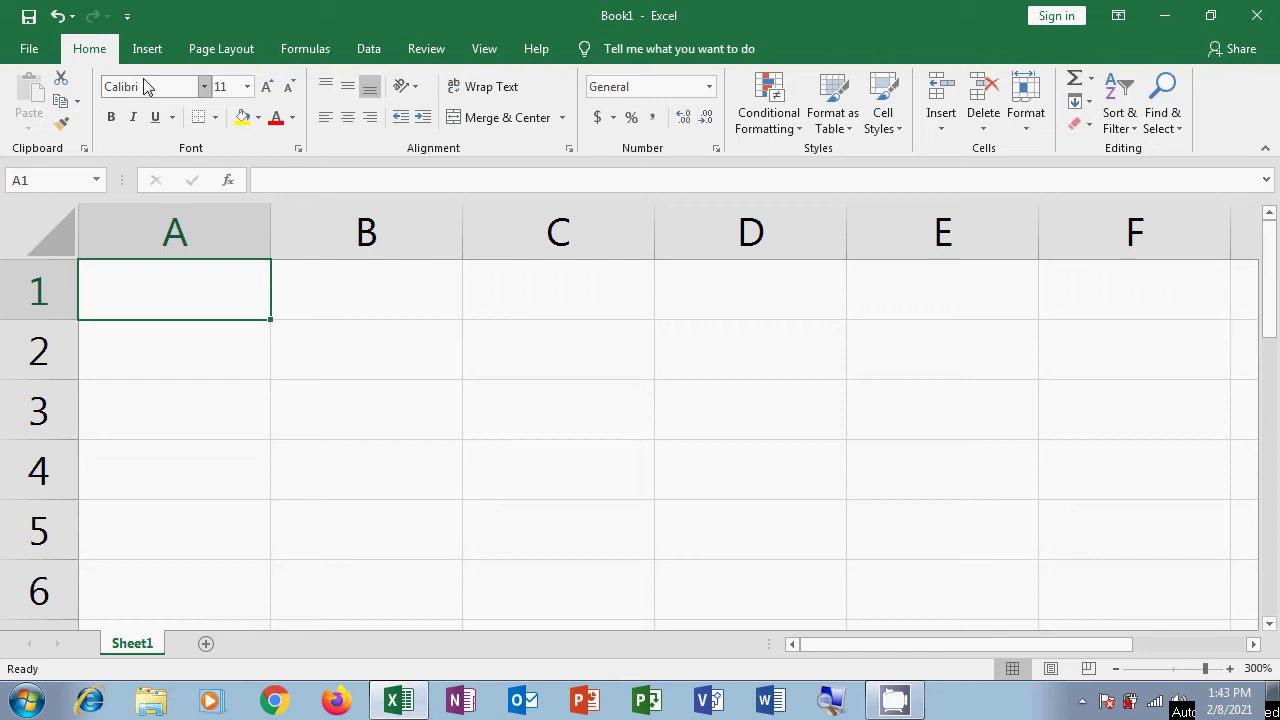
{"action": "left_click", "coordinate": [215, 369]}
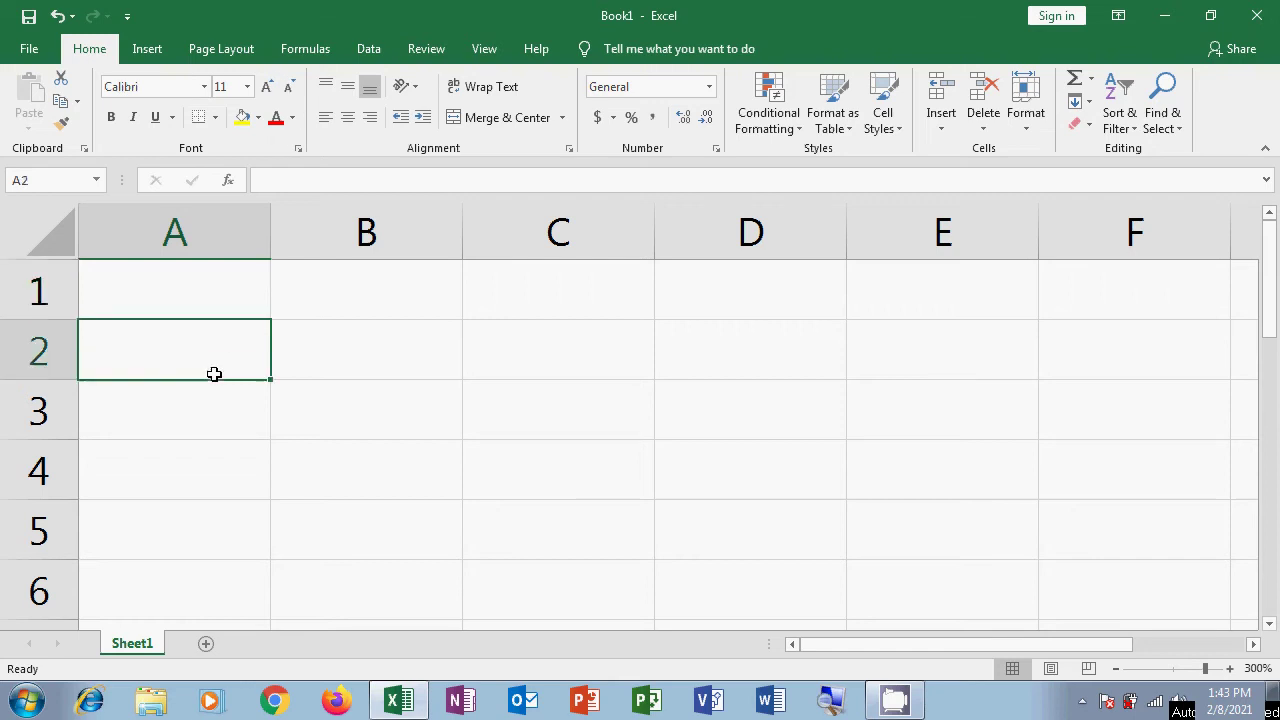
{"action": "left_click", "coordinate": [187, 281]}
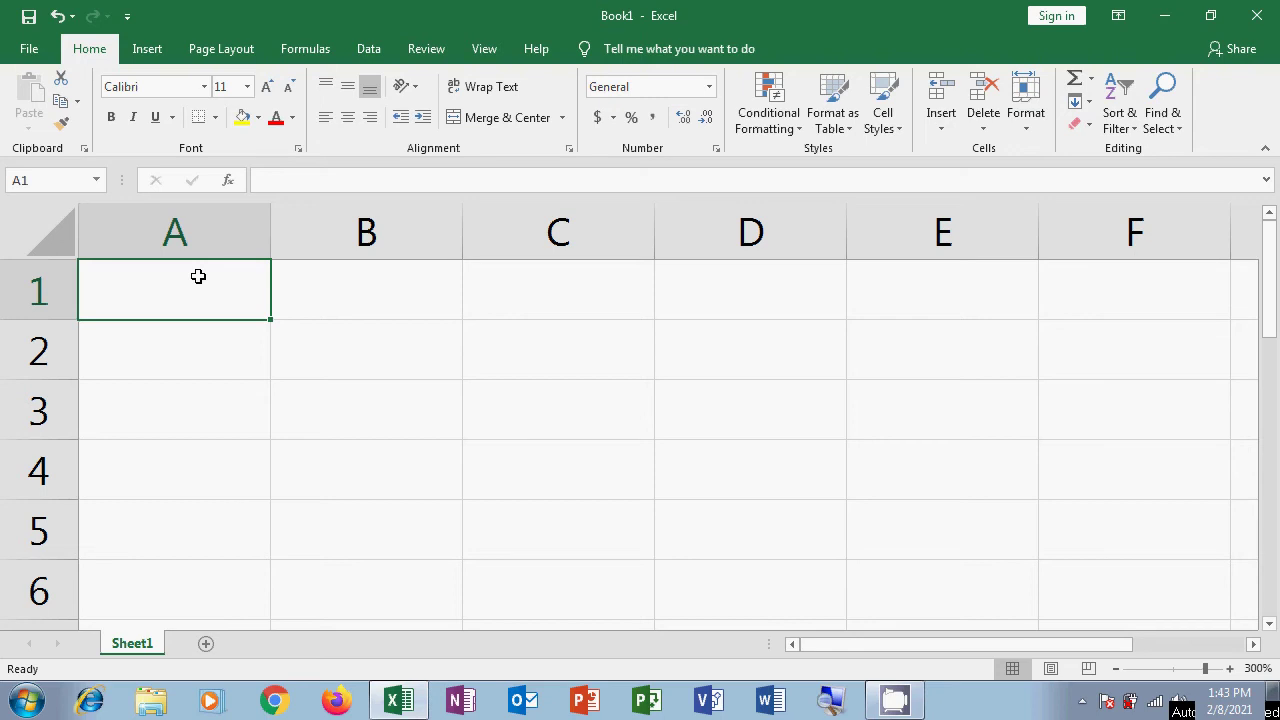
{"action": "type", "text": "Name"}
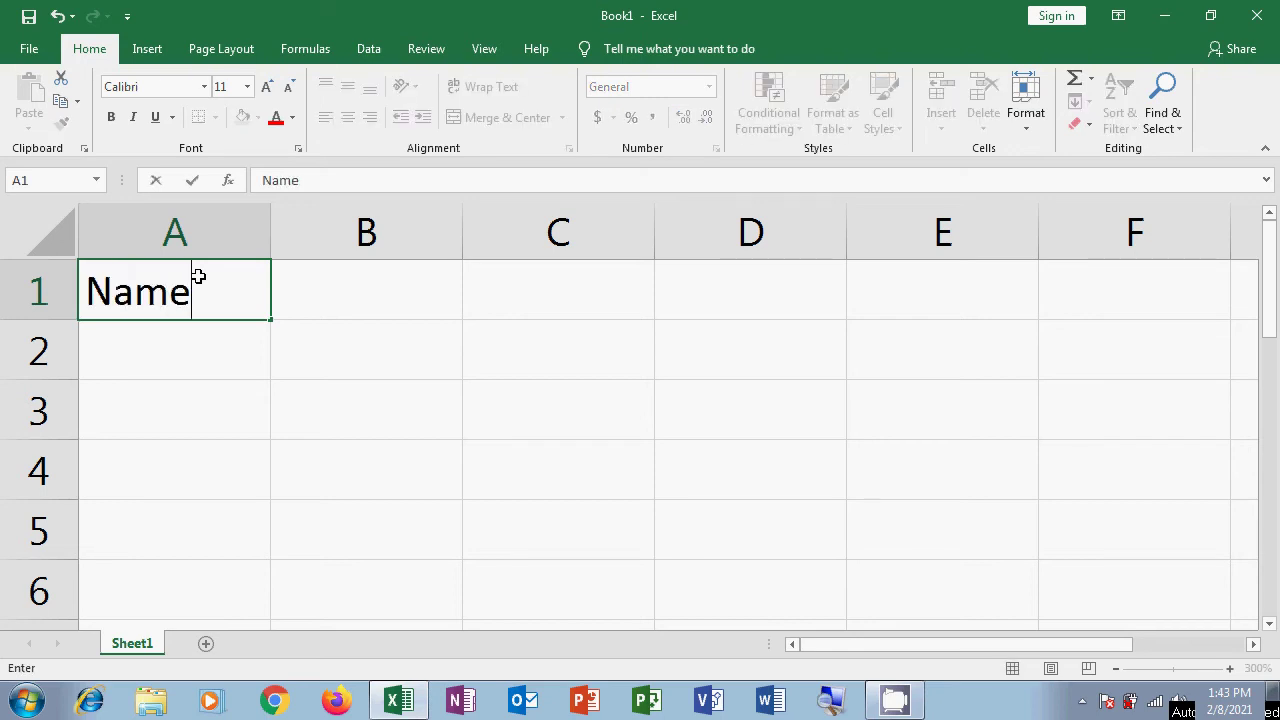
{"action": "key", "text": "Tab"}
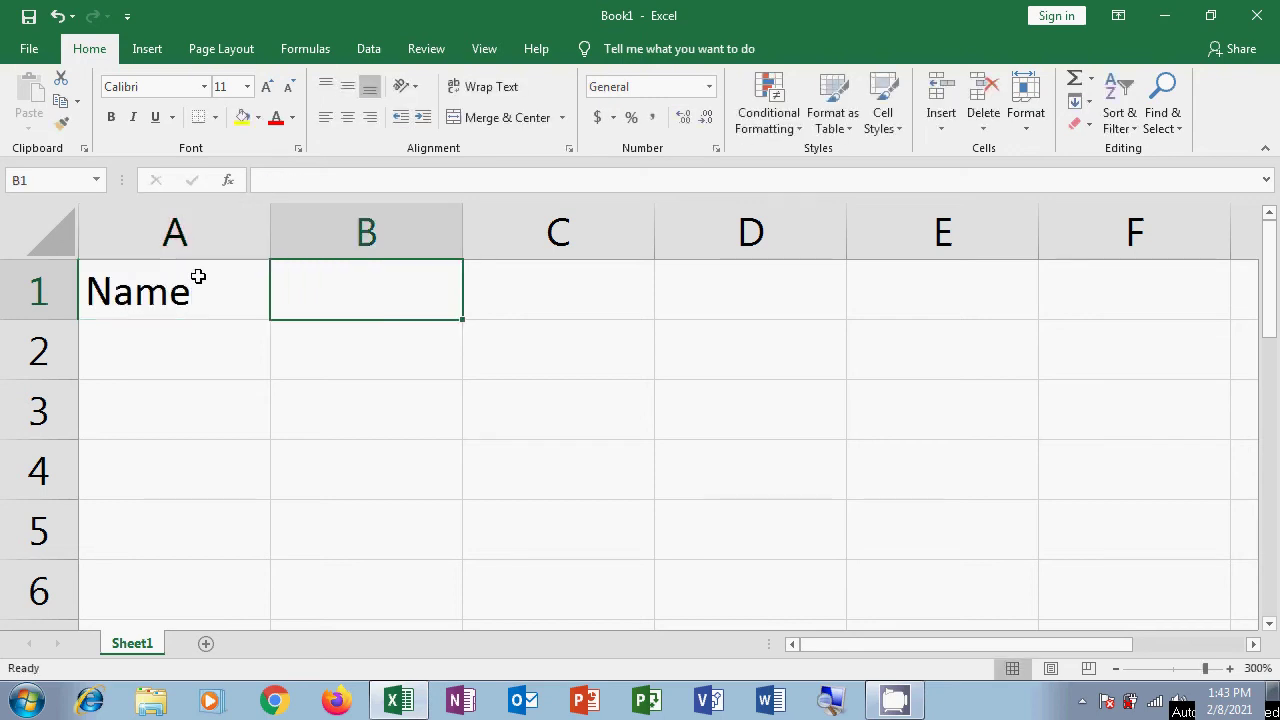
Enter the headers Regno in B1 and Marks in C1.
{"action": "type", "text": "r"}
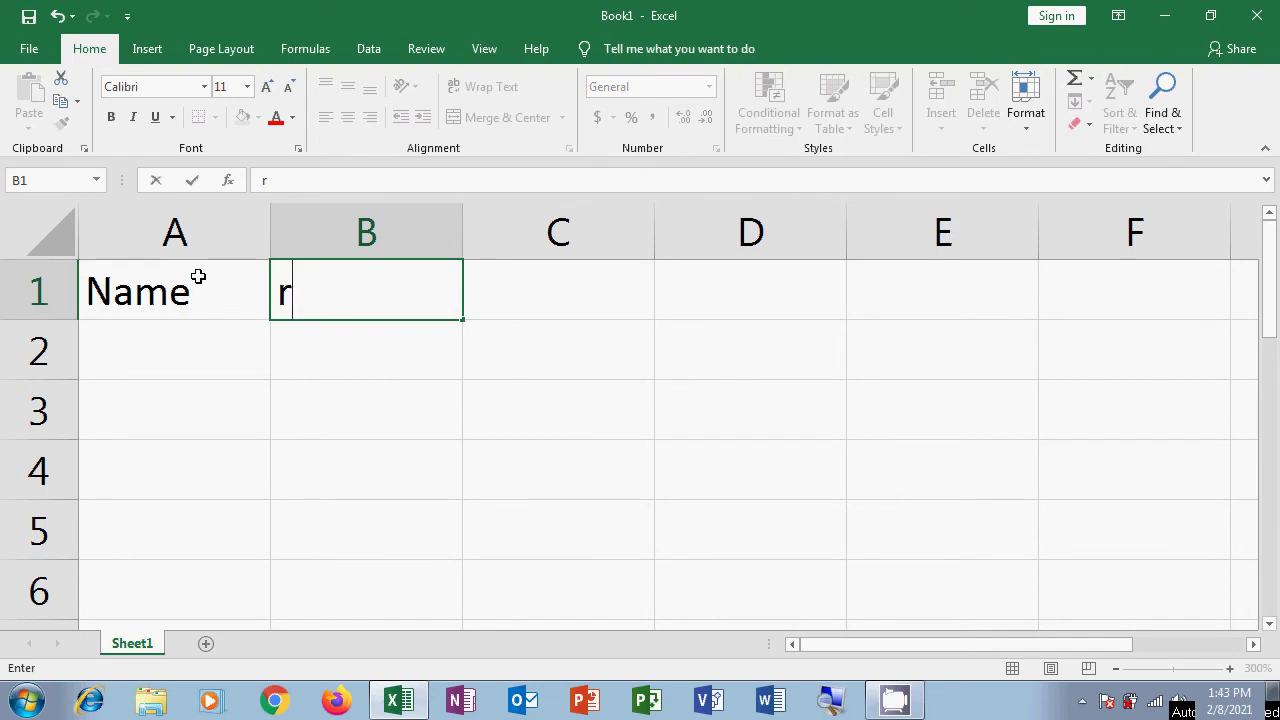
{"action": "key", "text": "BackSpace"}
{"action": "type", "text": "Reg"}
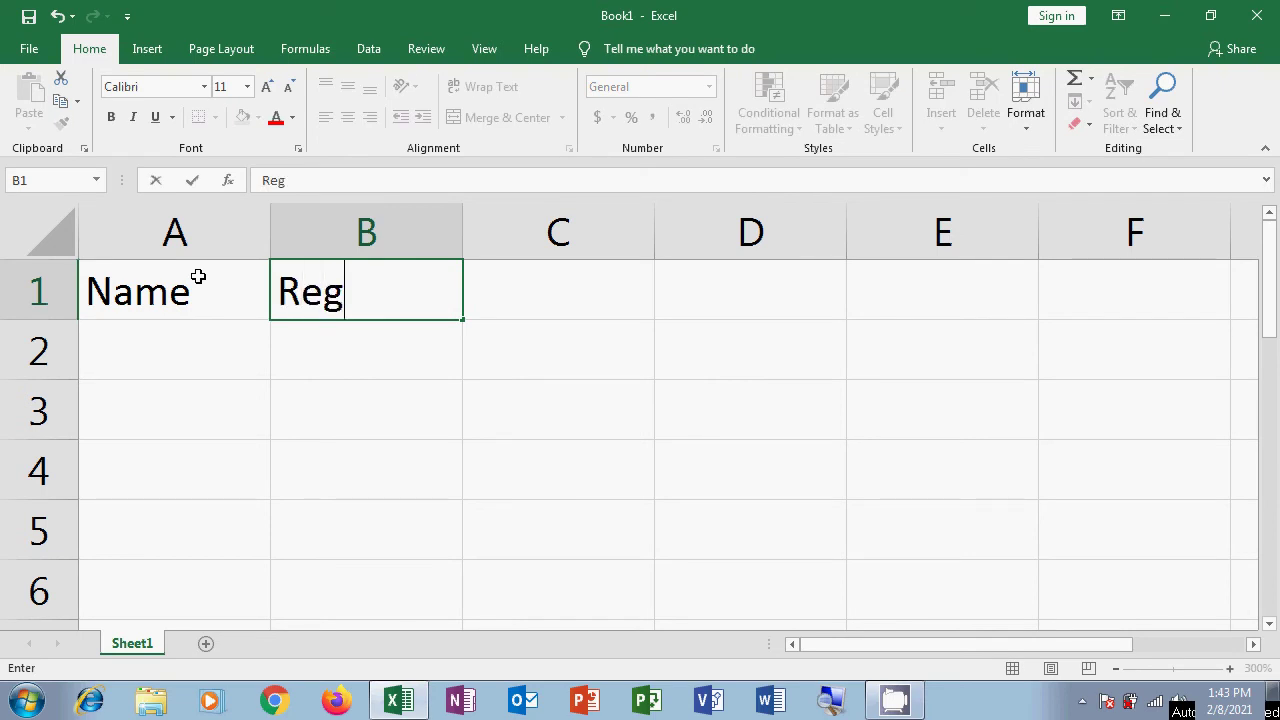
{"action": "type", "text": "no"}
{"action": "key", "text": "Tab"}
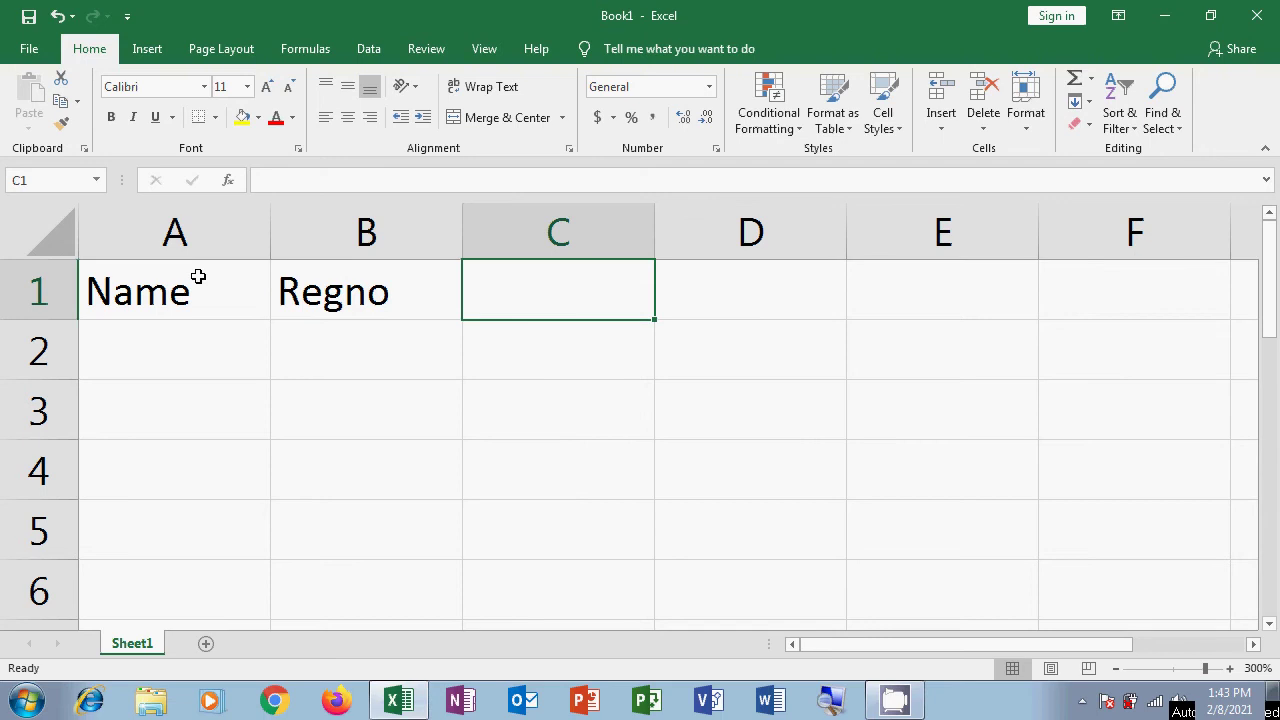
{"action": "type", "text": "Mar"}
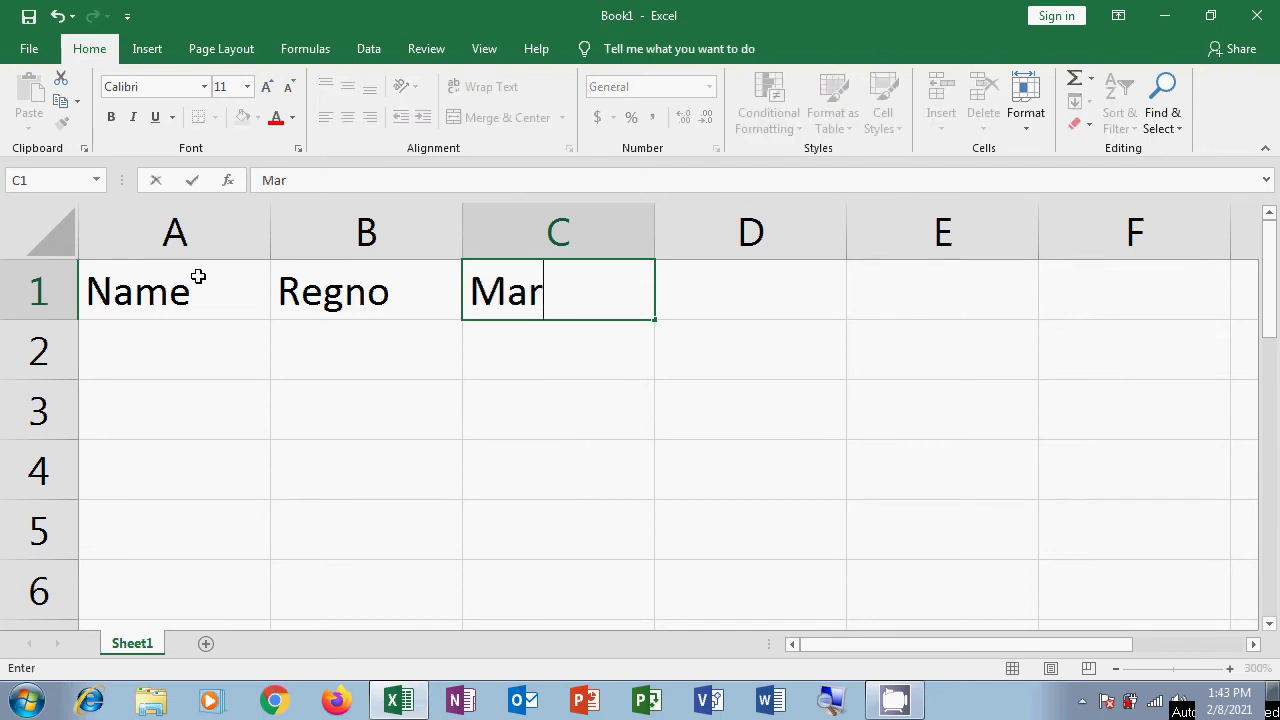
{"action": "type", "text": "ks"}
{"action": "left_click", "coordinate": [181, 362]}
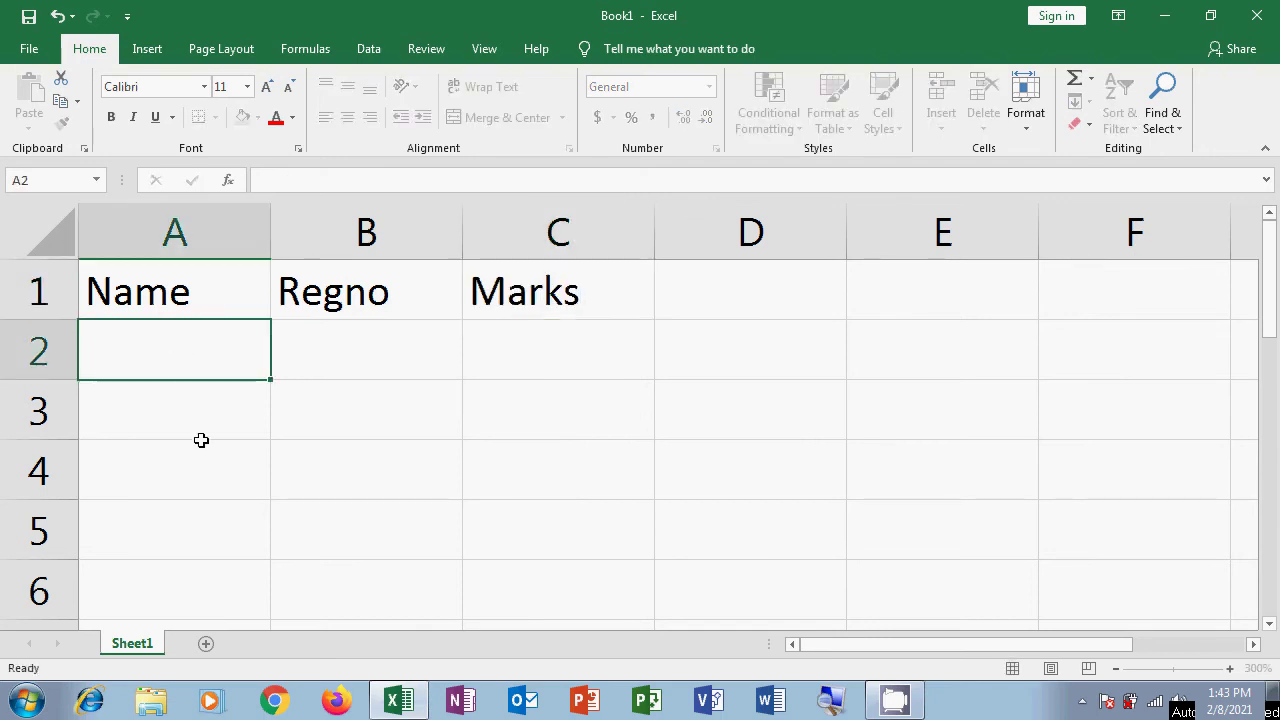
{"action": "left_click", "coordinate": [159, 297]}
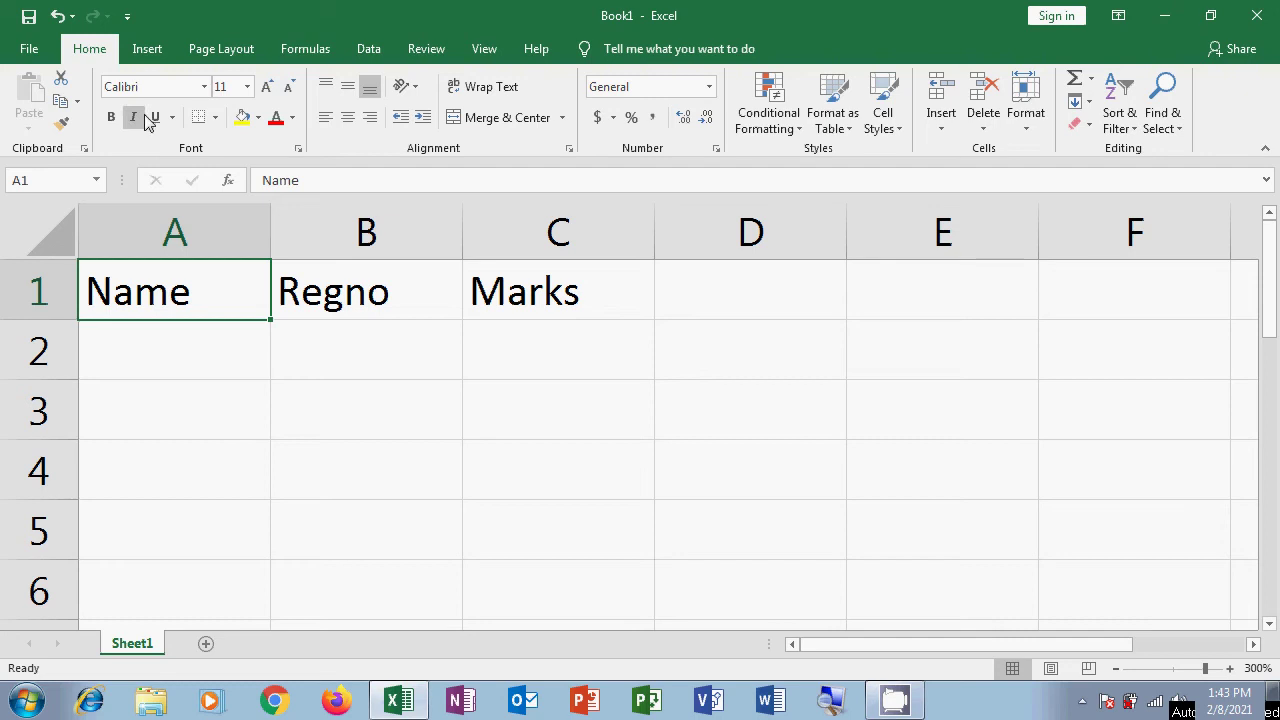
{"action": "left_click", "coordinate": [149, 354]}
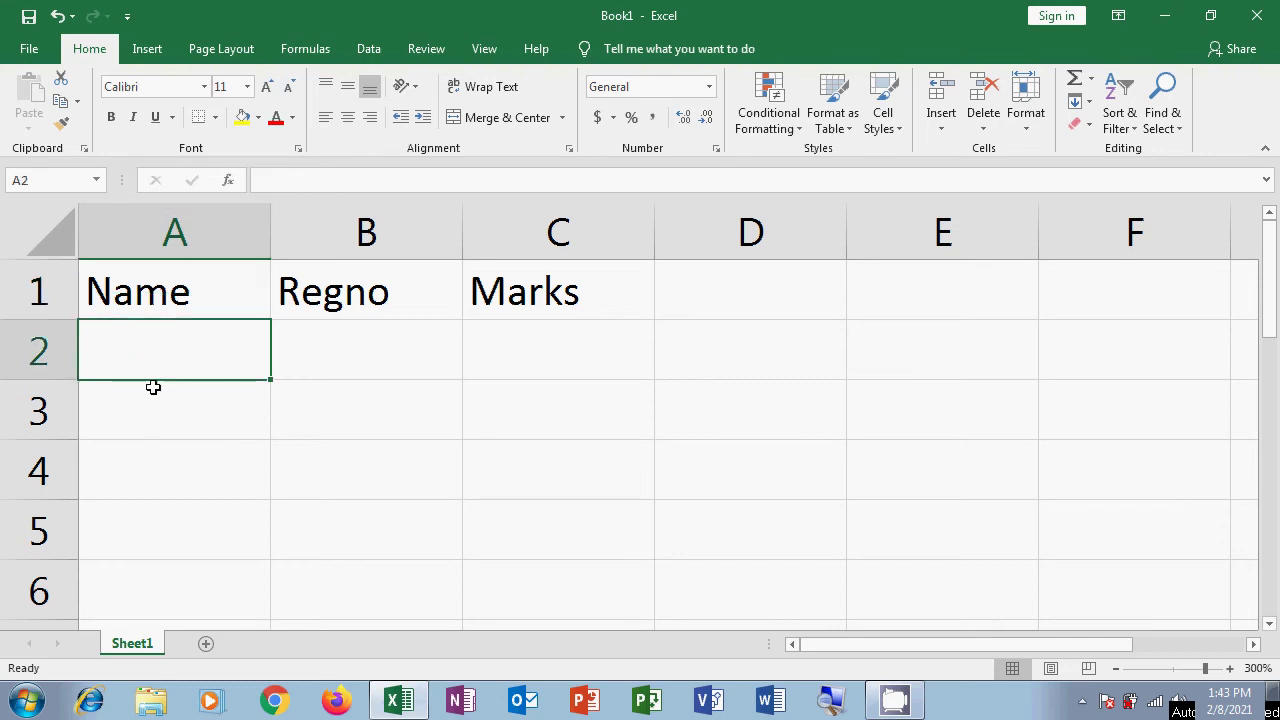
Select headers A1:C1 and apply the Aharoni font.
{"action": "left_click_drag", "start_coordinate": [152, 293], "coordinate": [490, 292]}
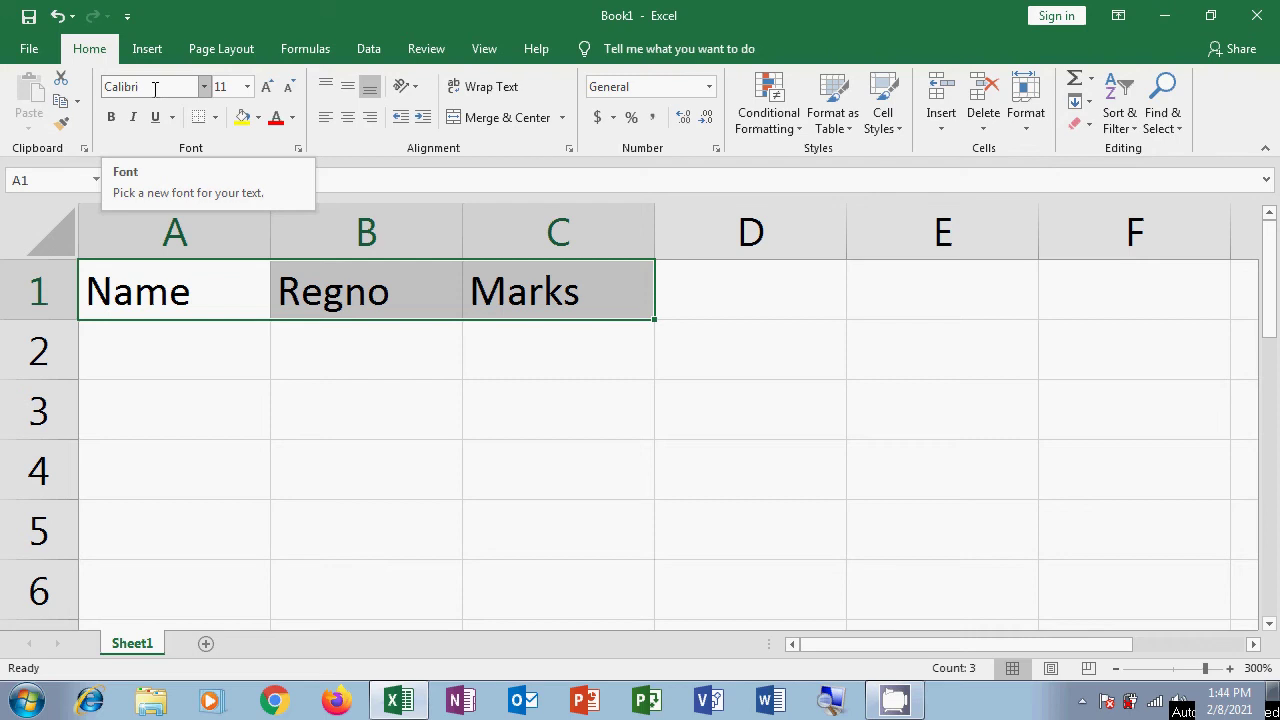
{"action": "left_click", "coordinate": [205, 88]}
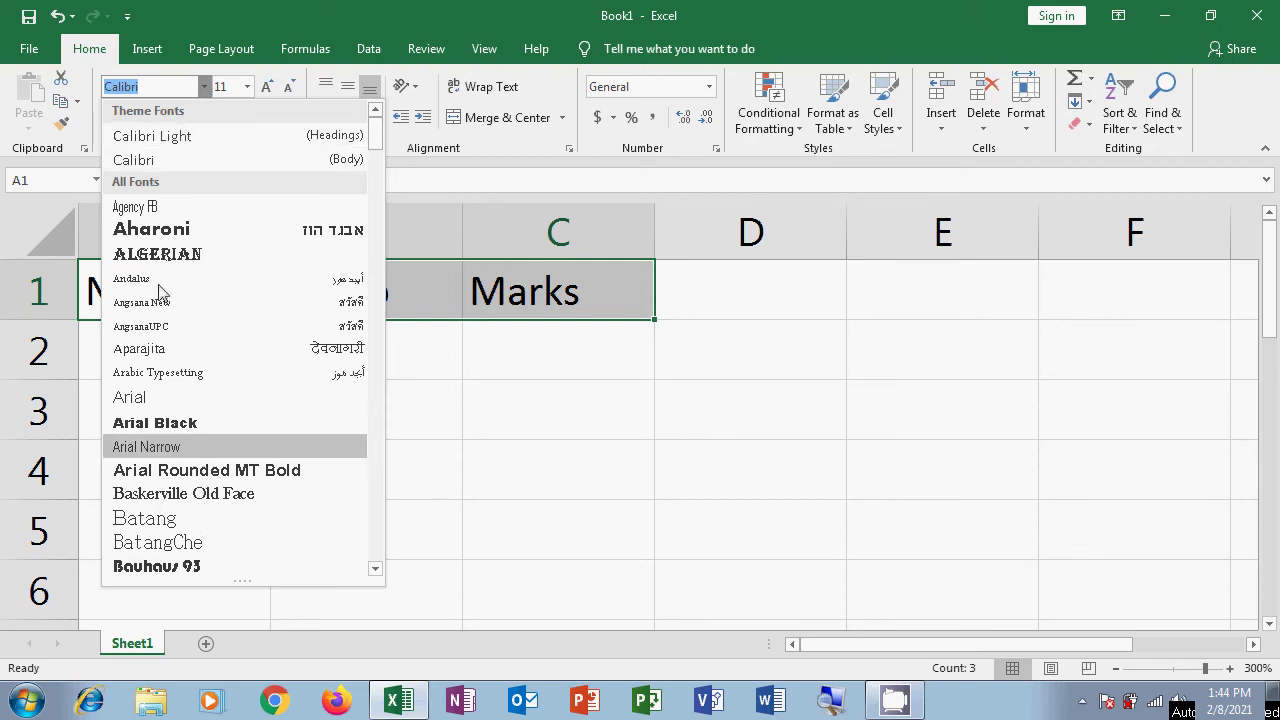
{"action": "left_click", "coordinate": [155, 229]}
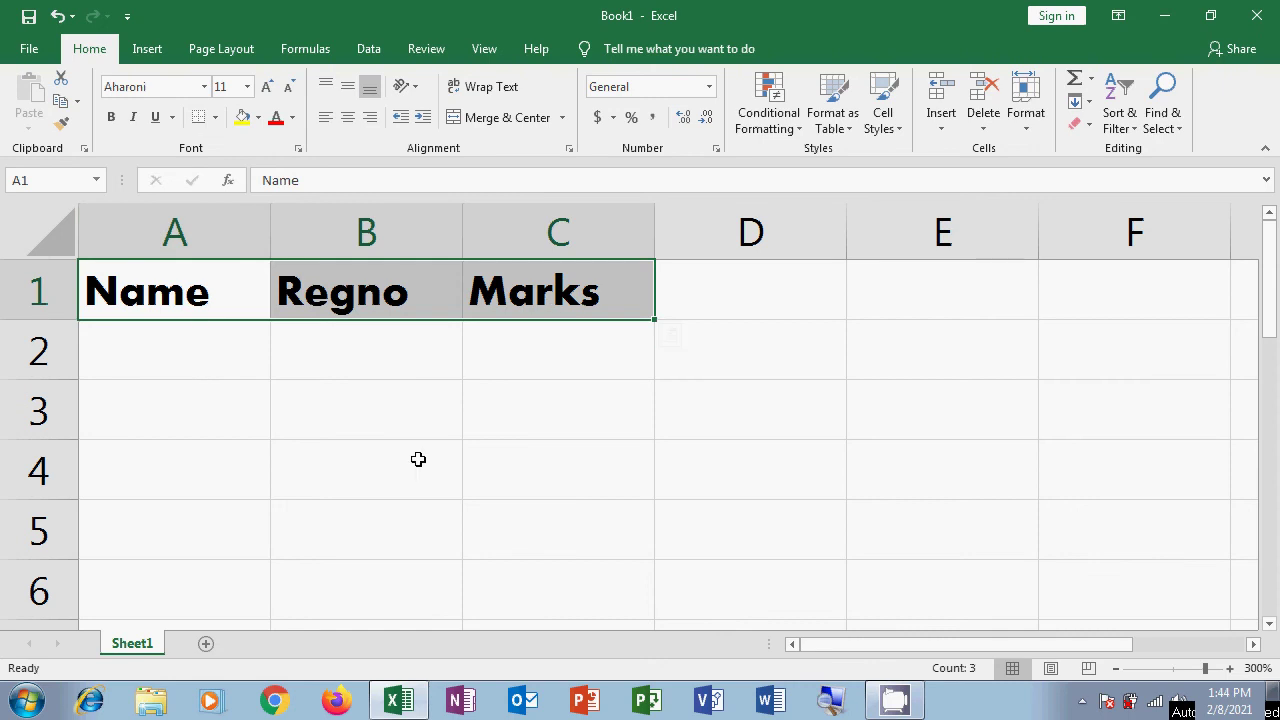
Switch the headers to the Stencil font instead.
{"action": "left_click", "coordinate": [205, 88]}
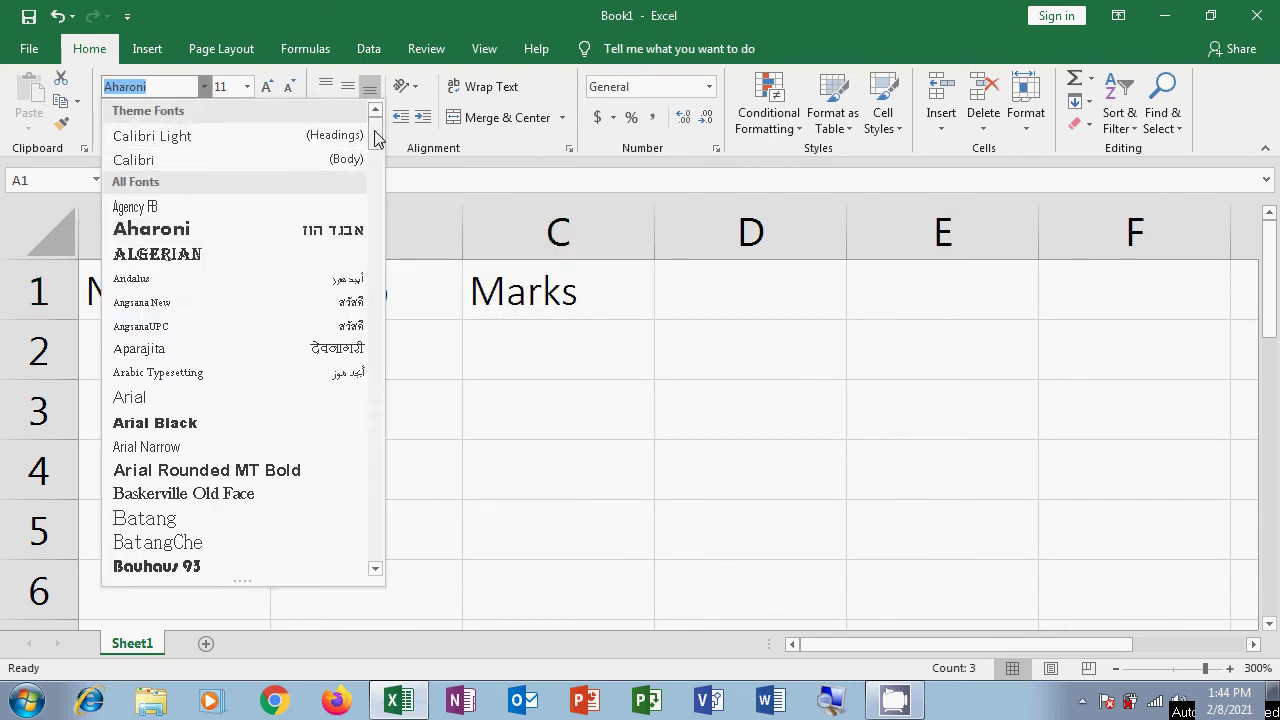
{"action": "scroll", "coordinate": [376, 218], "scroll_direction": "down", "scroll_amount": 5}
{"action": "scroll", "coordinate": [374, 300], "scroll_direction": "down", "scroll_amount": 5}
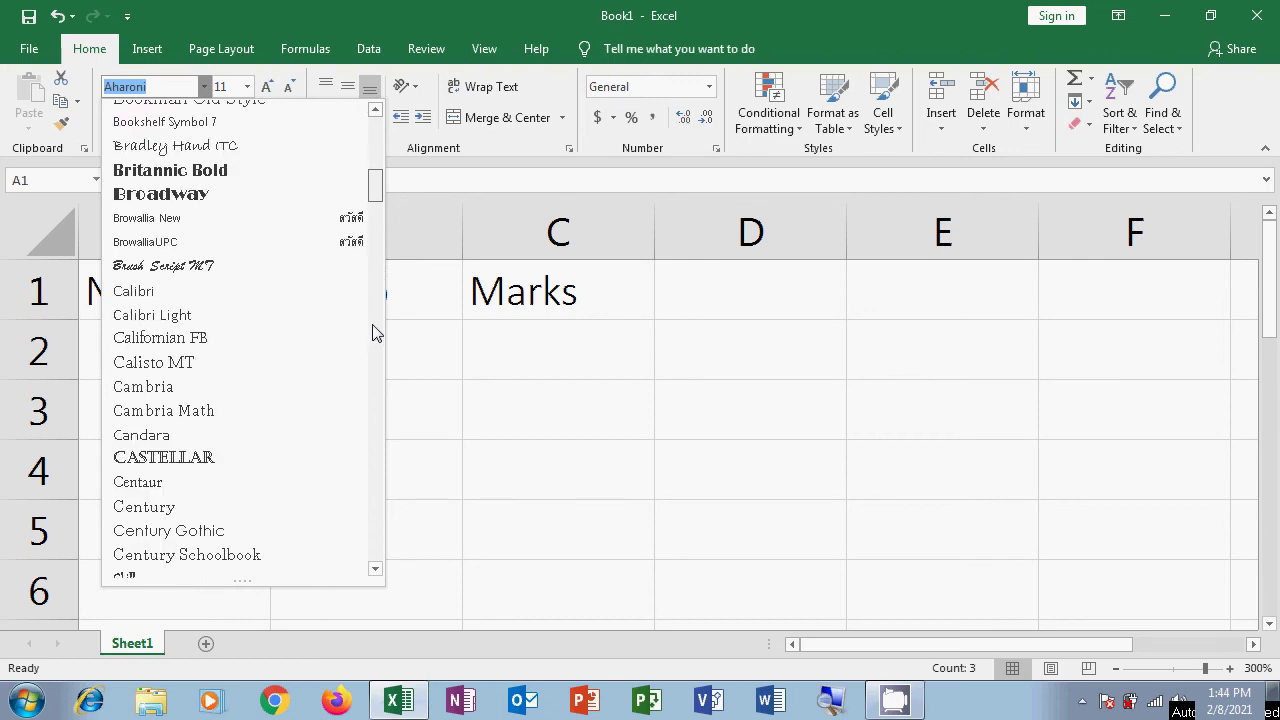
{"action": "scroll", "coordinate": [374, 410], "scroll_direction": "down", "scroll_amount": 10}
{"action": "scroll", "coordinate": [363, 466], "scroll_direction": "down", "scroll_amount": 10}
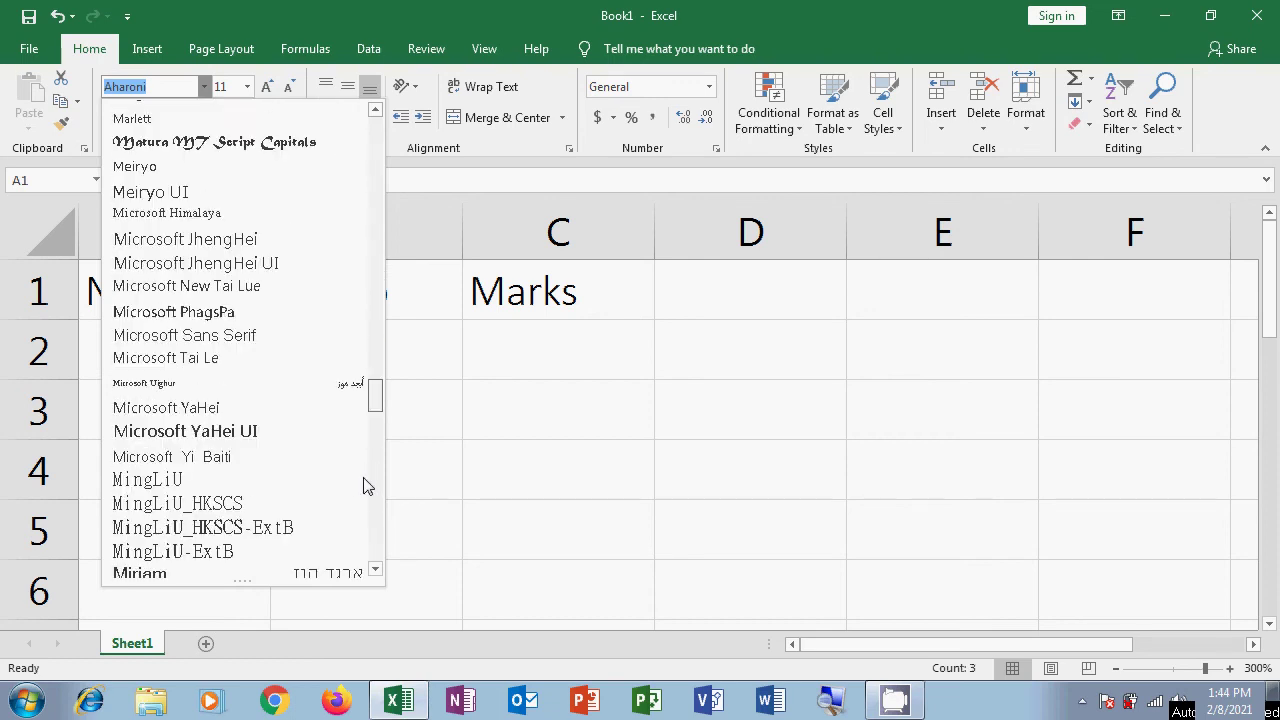
{"action": "scroll", "coordinate": [366, 486], "scroll_direction": "down", "scroll_amount": 10}
{"action": "scroll", "coordinate": [362, 526], "scroll_direction": "down", "scroll_amount": 8}
{"action": "scroll", "coordinate": [363, 526], "scroll_direction": "down", "scroll_amount": 3}
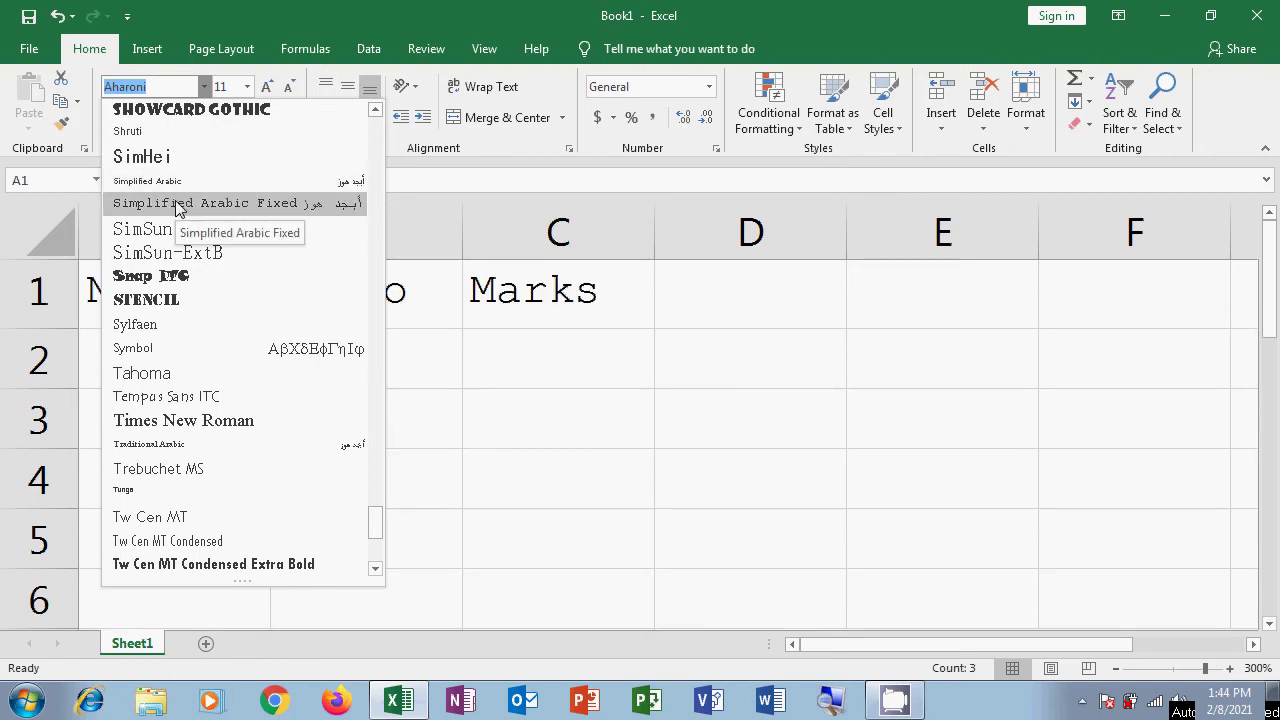
{"action": "left_click", "coordinate": [165, 300]}
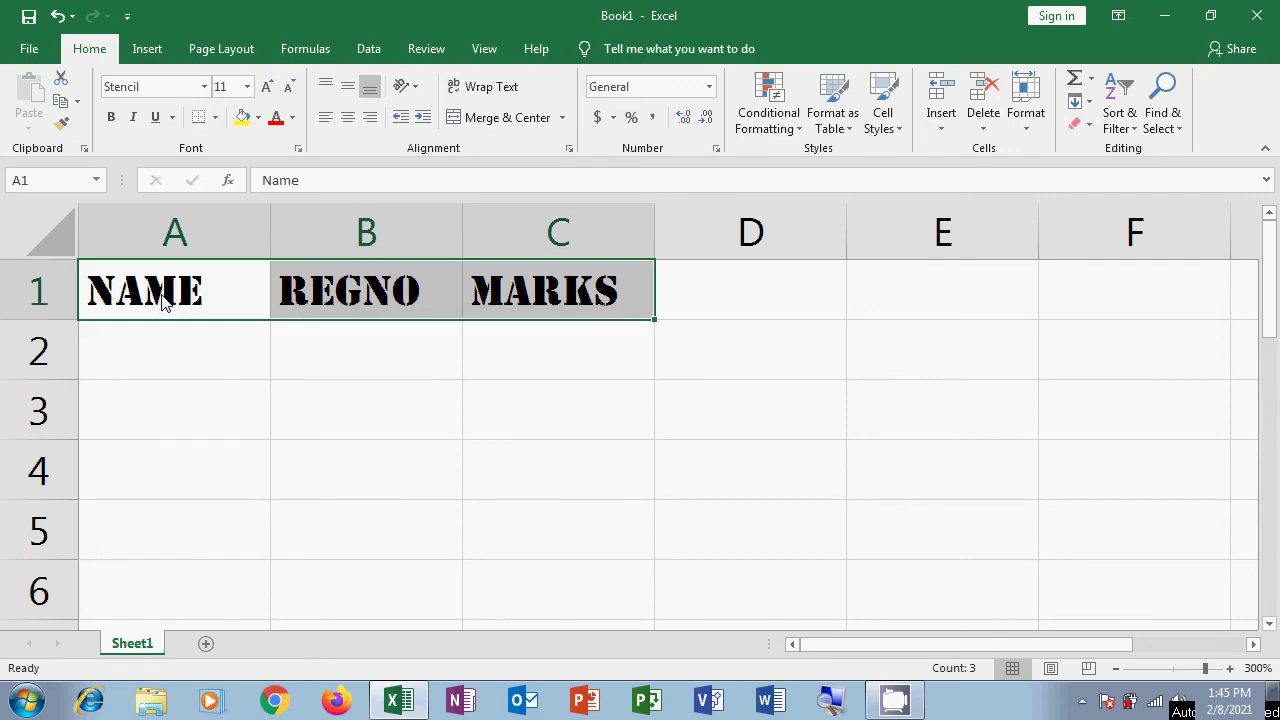
{"action": "left_click", "coordinate": [207, 413]}
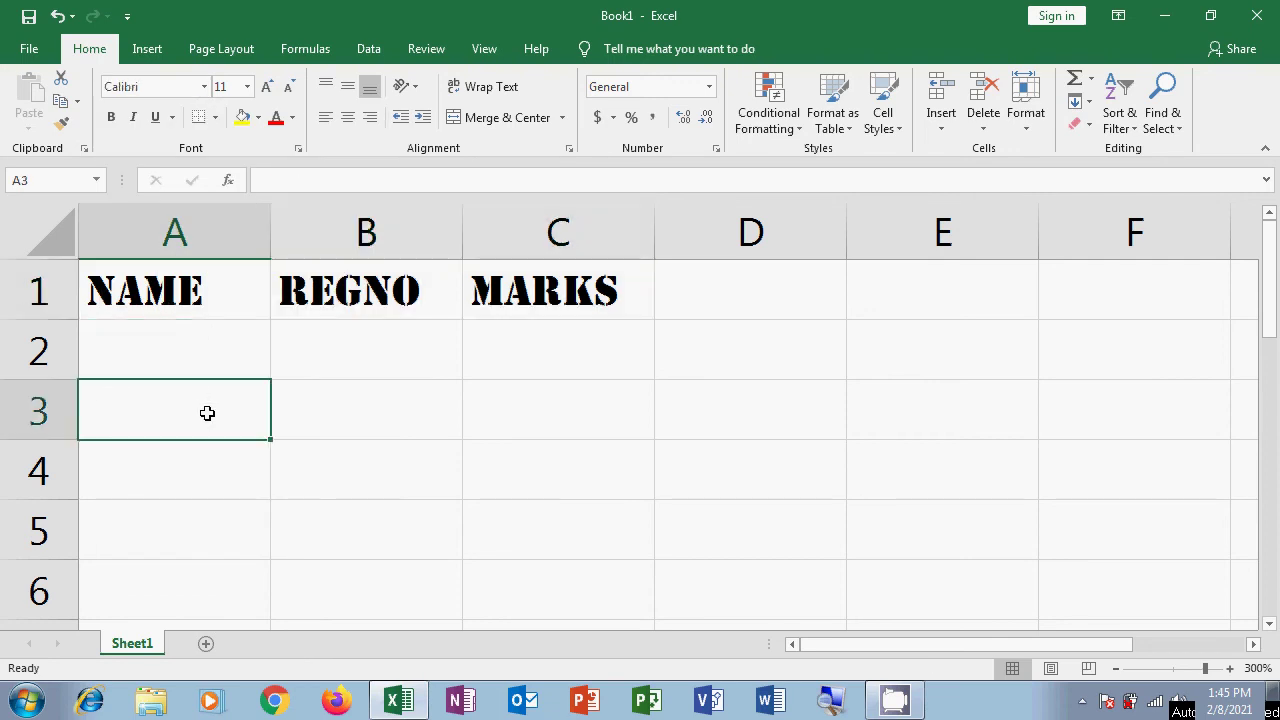
Select cell A2 and set its font to Aharoni.
{"action": "left_click", "coordinate": [182, 355]}
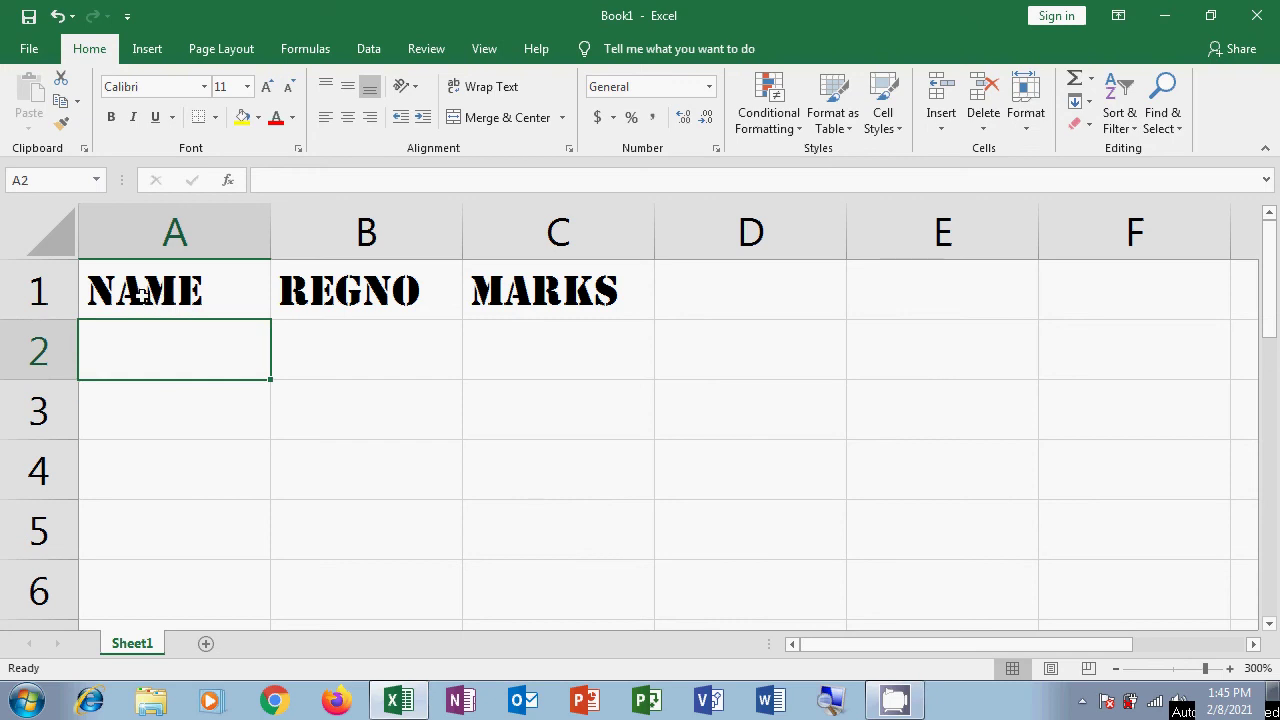
{"action": "left_click_drag", "start_coordinate": [140, 291], "coordinate": [560, 297]}
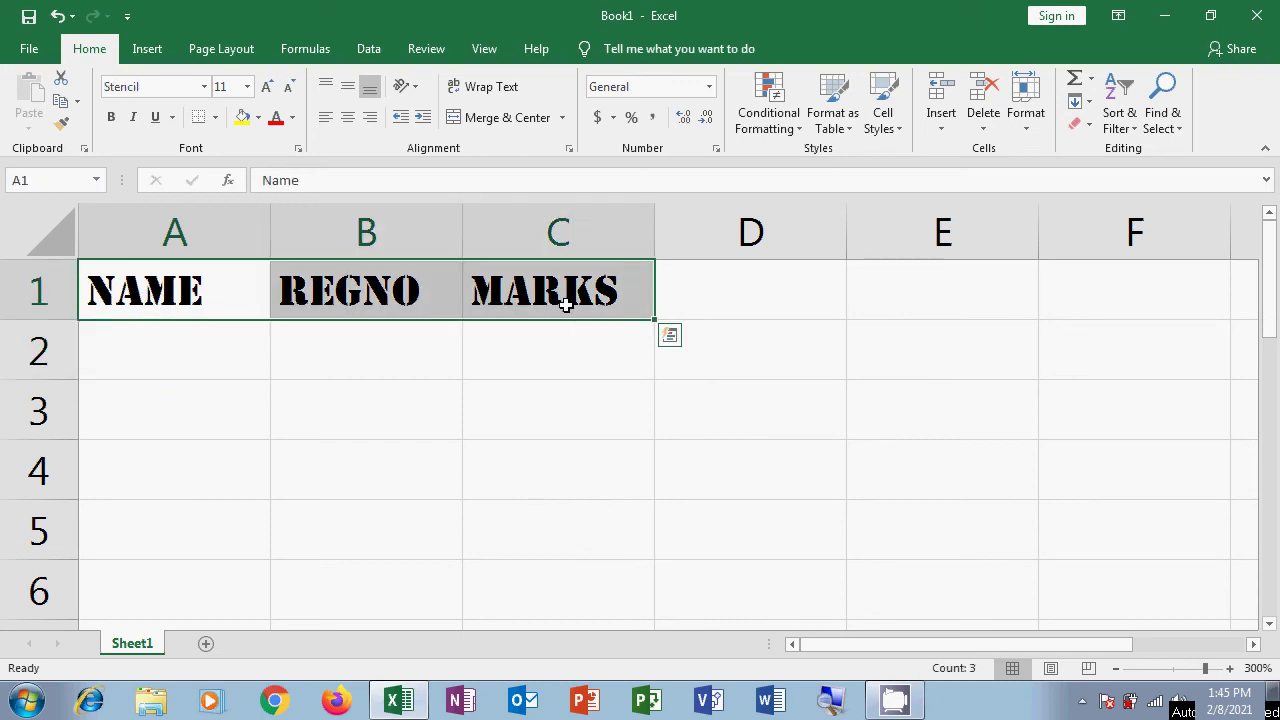
{"action": "left_click", "coordinate": [155, 372]}
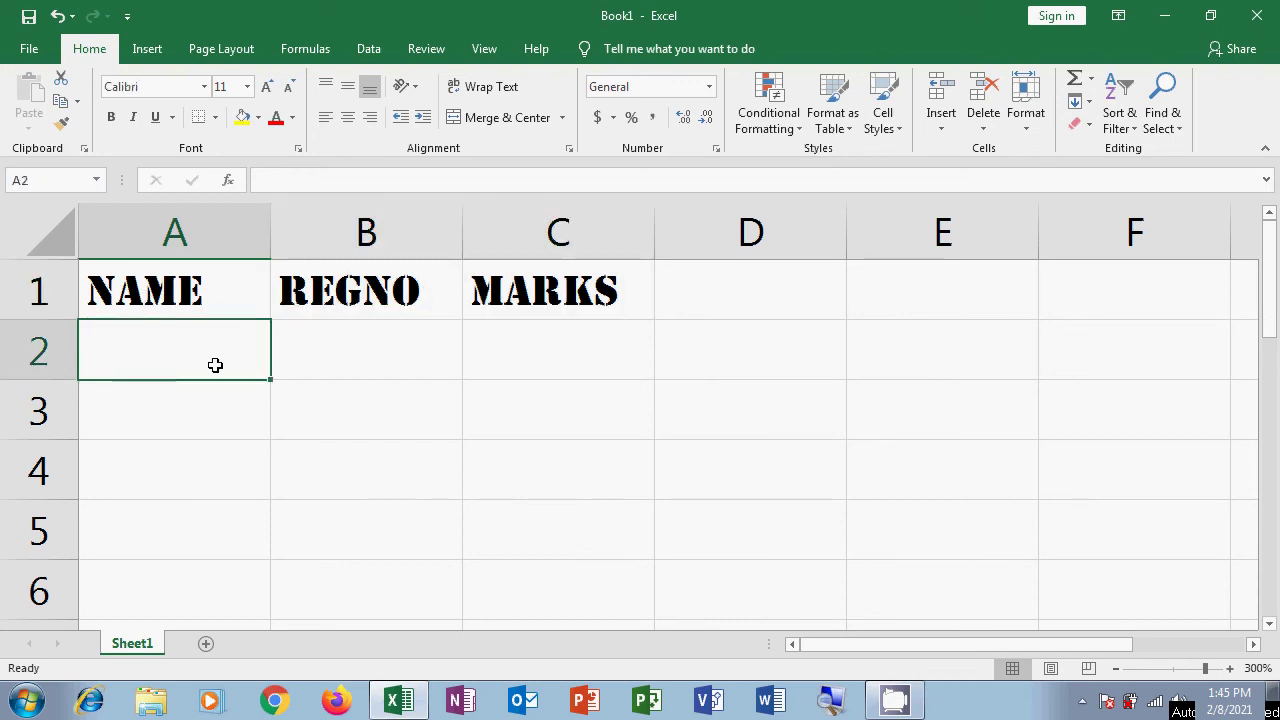
{"action": "left_click", "coordinate": [204, 87]}
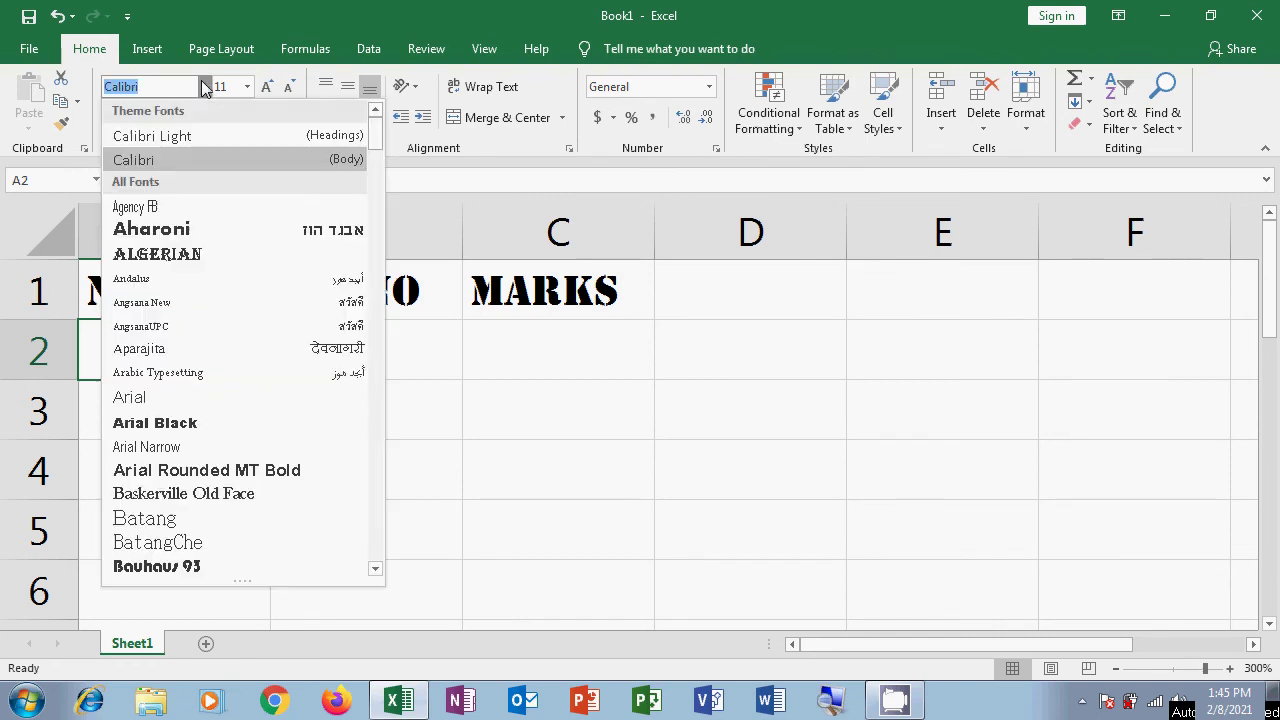
{"action": "left_click", "coordinate": [174, 238]}
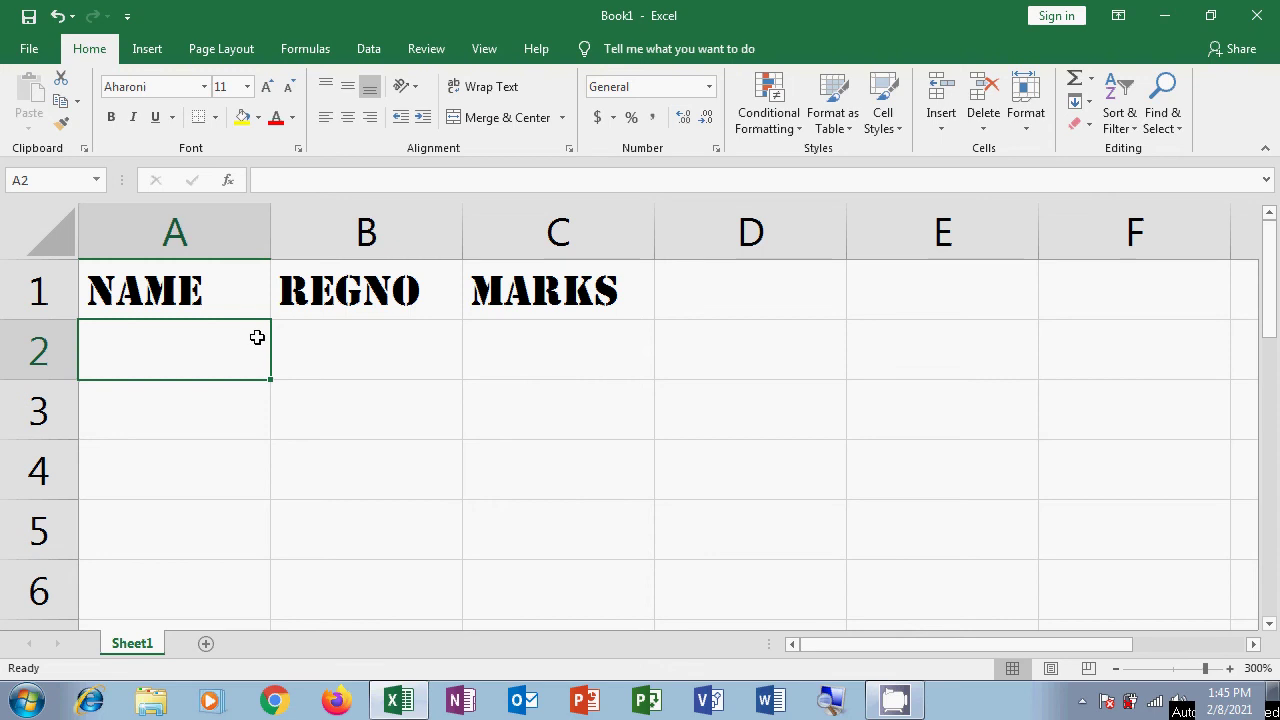
Type Name in A2 and RegNo in B2.
{"action": "type", "text": "Name"}
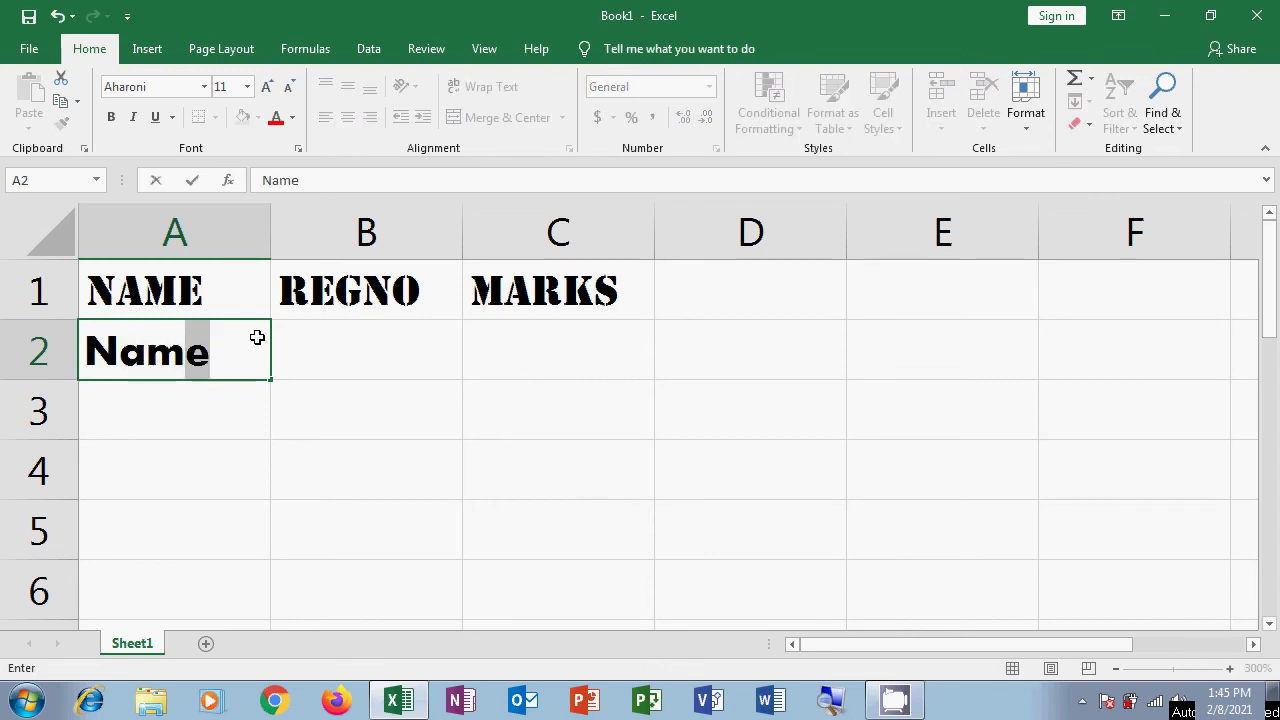
{"action": "key", "text": "Tab"}
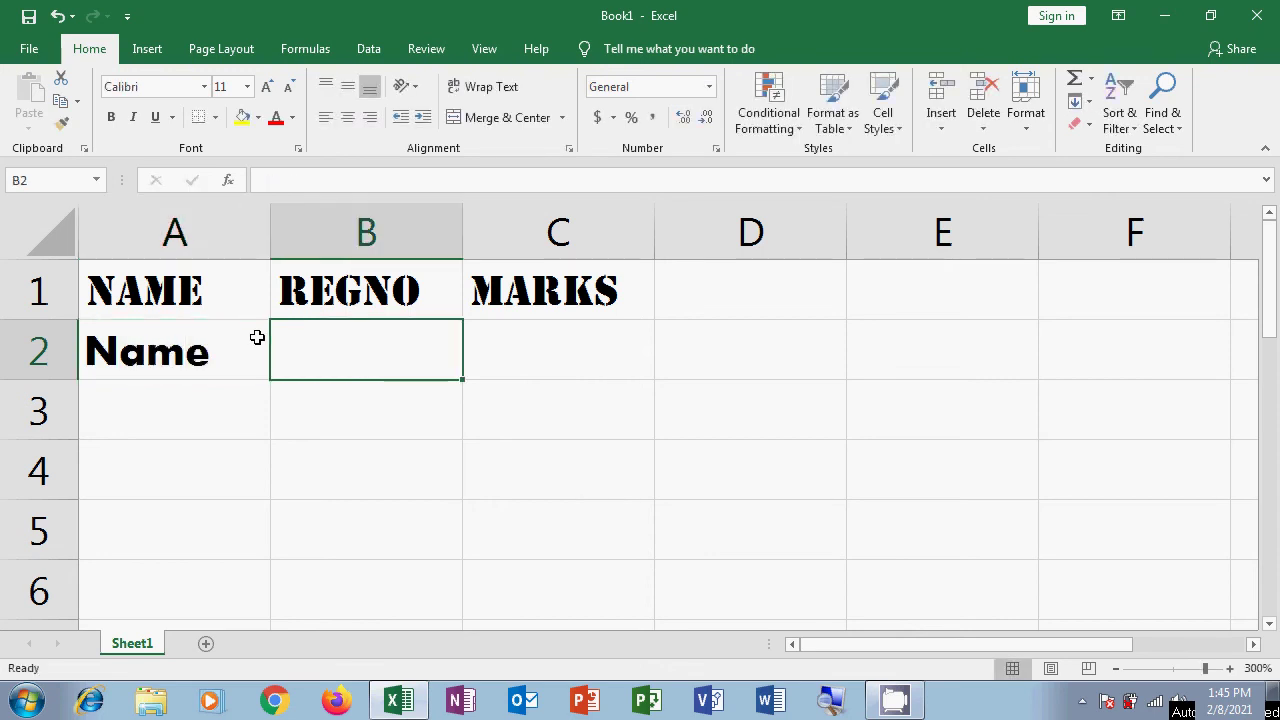
{"action": "type", "text": "Reg"}
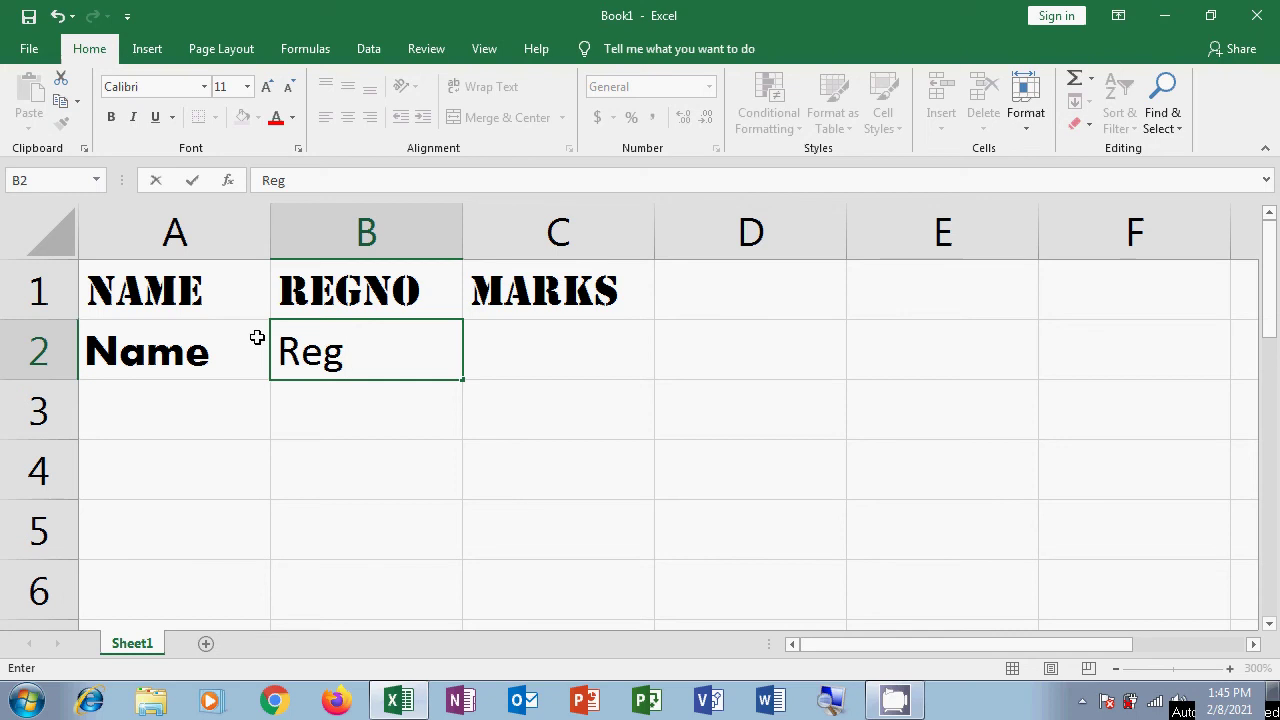
{"action": "type", "text": "No"}
{"action": "key", "text": "Tab"}
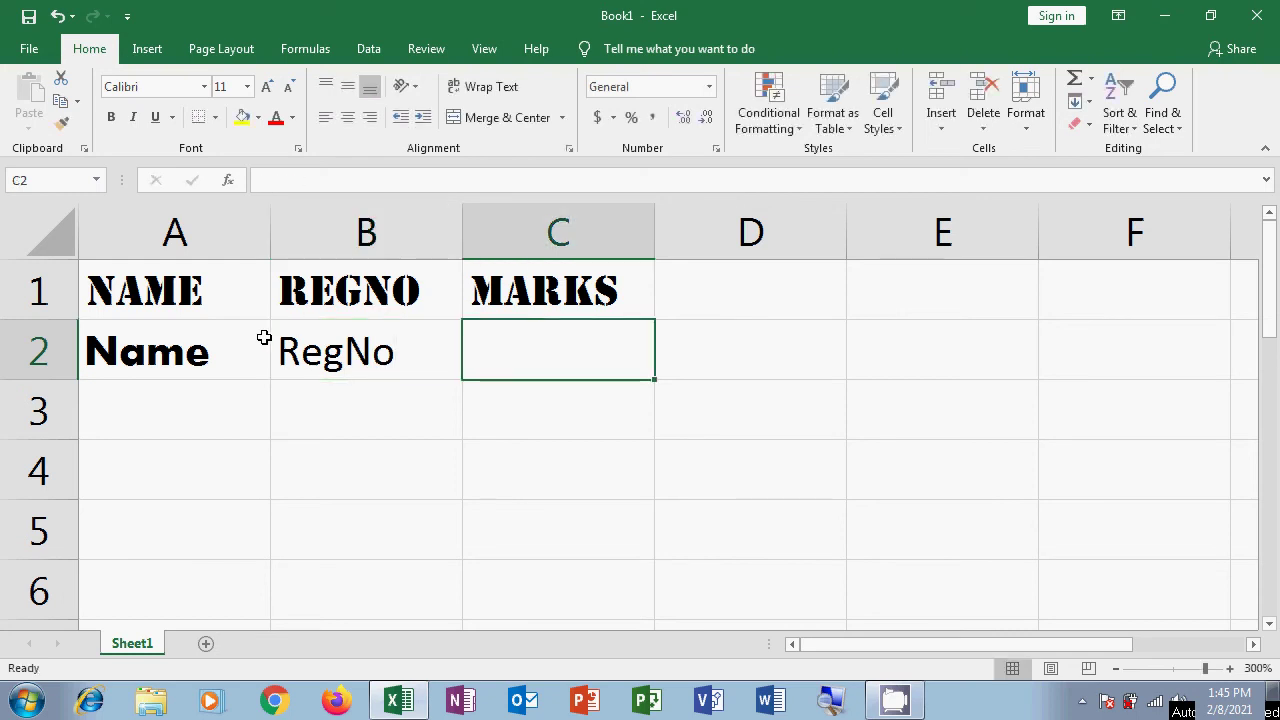
{"action": "left_click", "coordinate": [347, 347]}
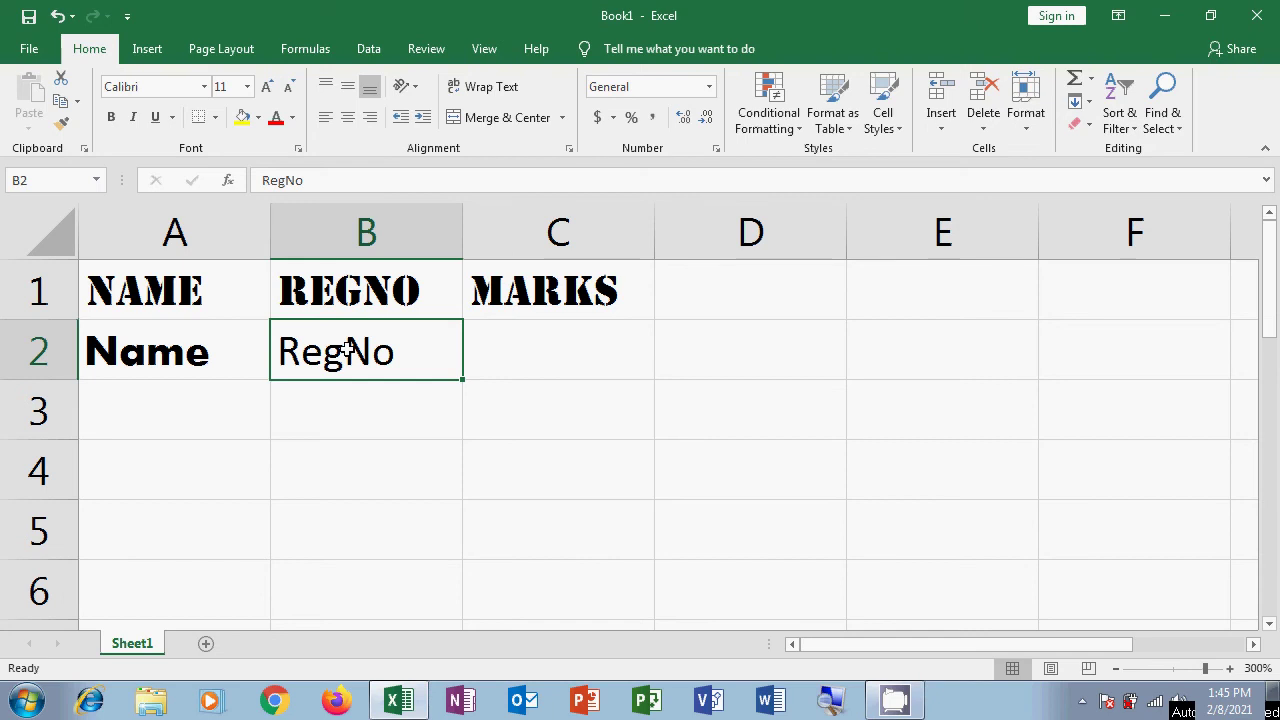
Apply the Angsana New font to the RegNo label in cell B2.
{"action": "left_click", "coordinate": [204, 87]}
{"action": "left_click", "coordinate": [181, 312]}
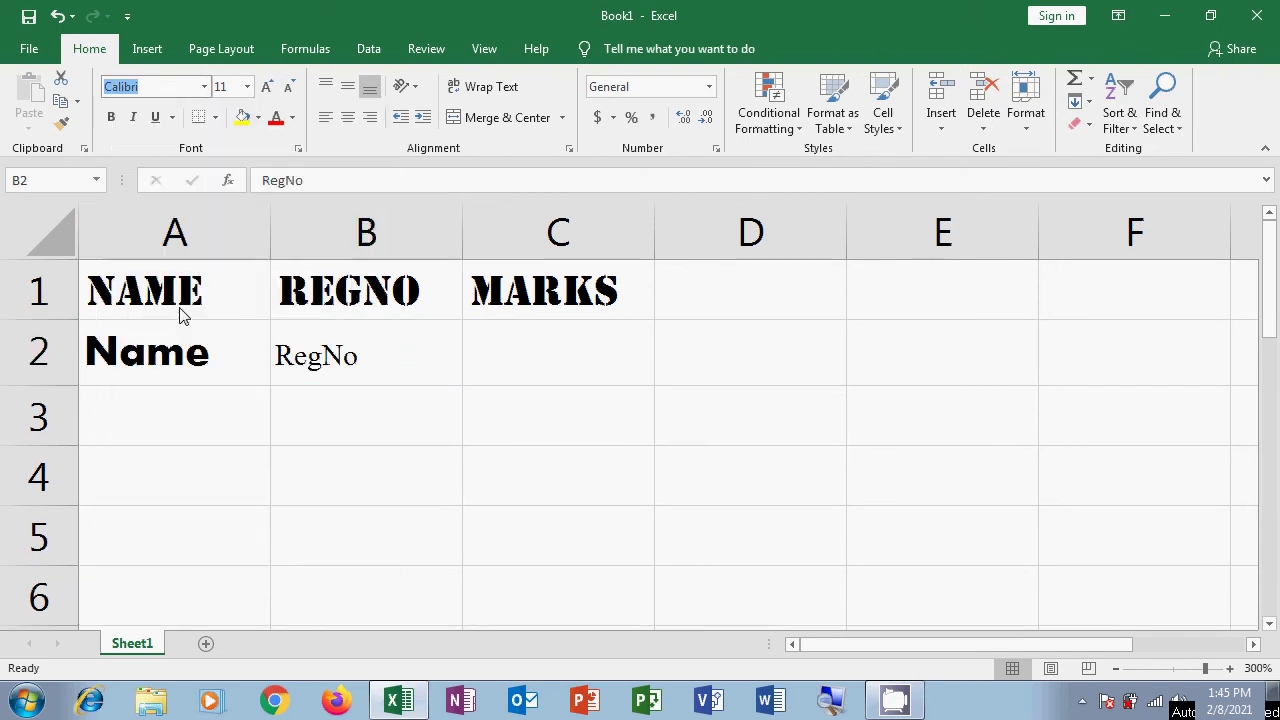
{"action": "left_click", "coordinate": [533, 351]}
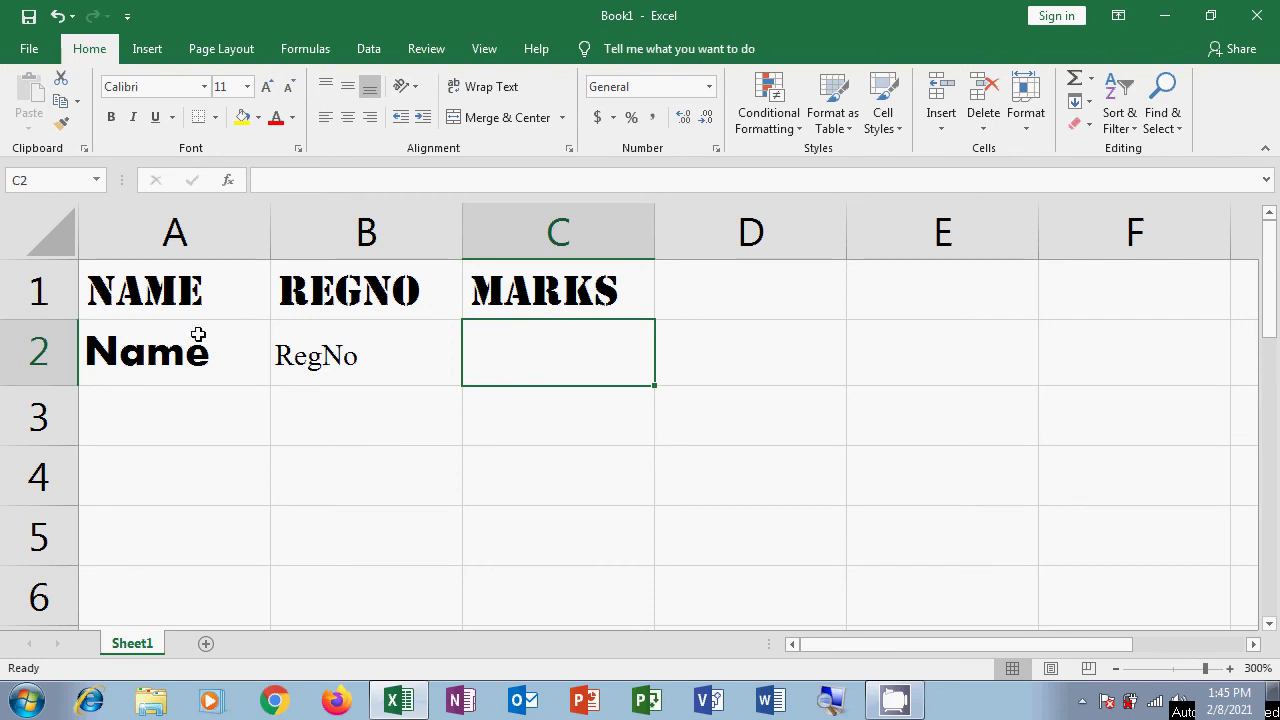
{"action": "left_click_drag", "start_coordinate": [138, 292], "coordinate": [564, 288]}
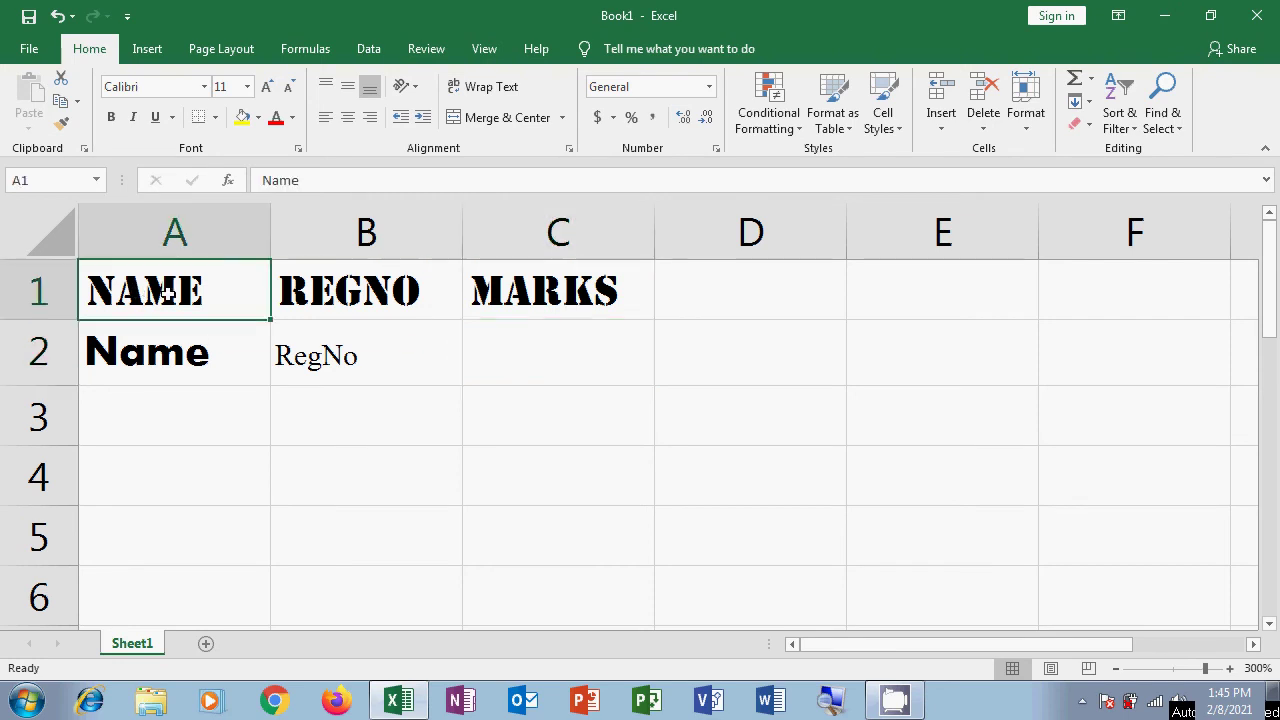
{"action": "left_click", "coordinate": [372, 378]}
{"action": "left_click", "coordinate": [496, 348]}
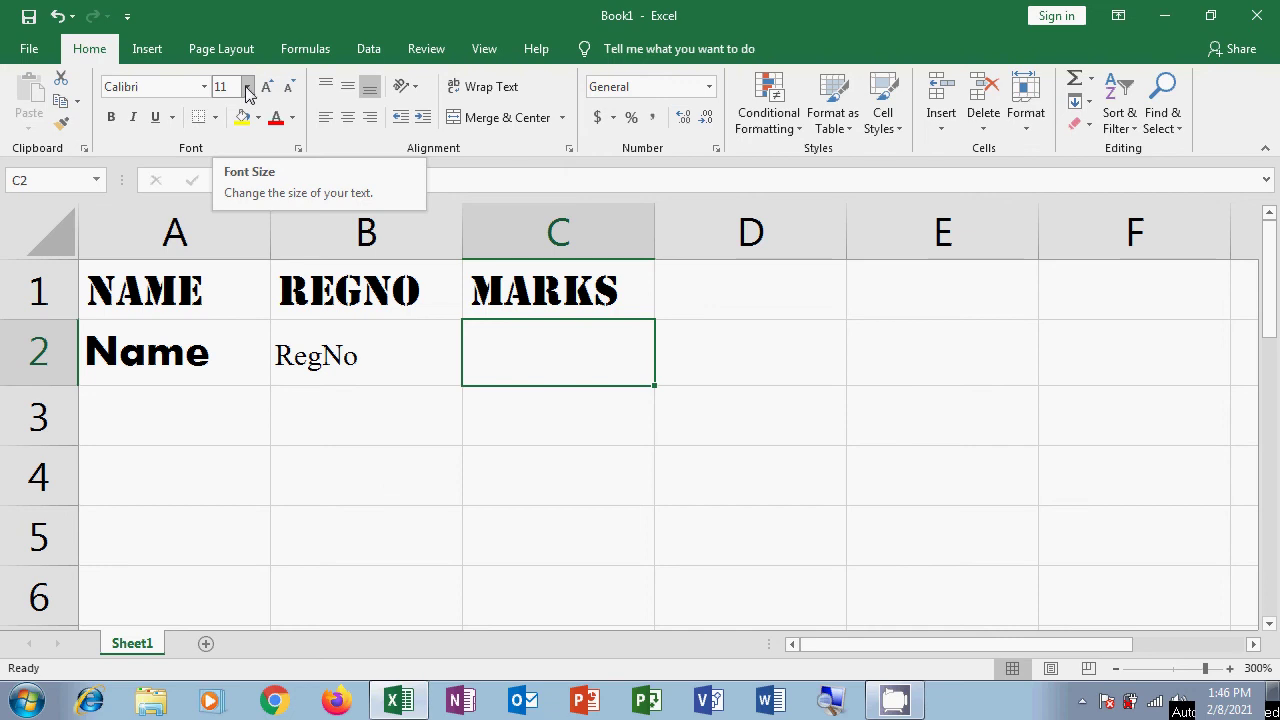
Set the headers and row-2 labels in A1:C2 to font size 26.
{"action": "left_click", "coordinate": [258, 527]}
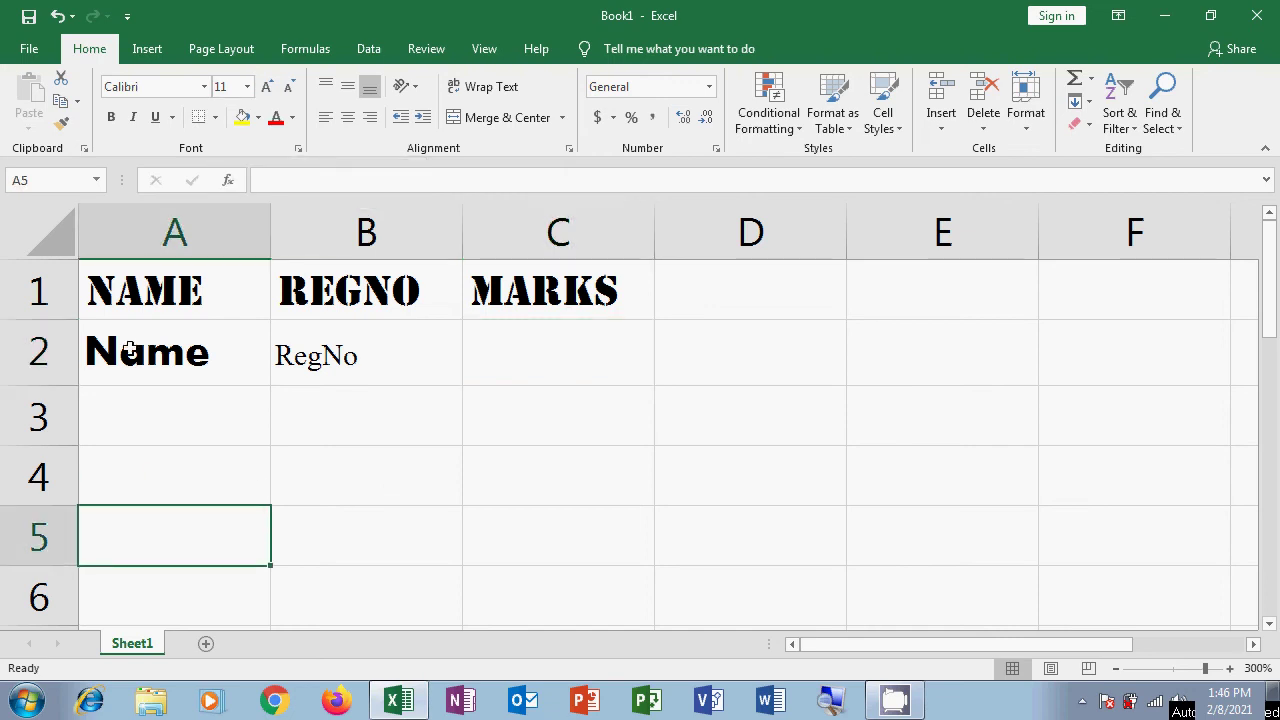
{"action": "left_click_drag", "start_coordinate": [108, 285], "coordinate": [569, 326]}
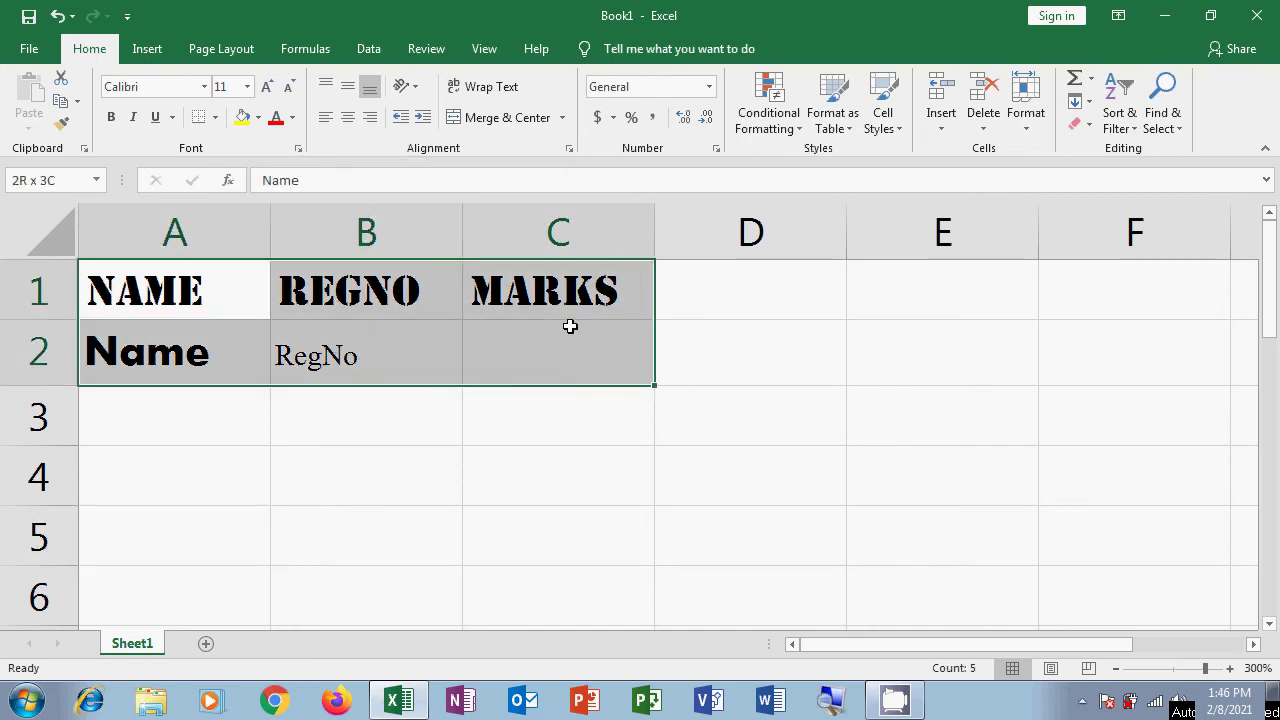
{"action": "left_click", "coordinate": [247, 88]}
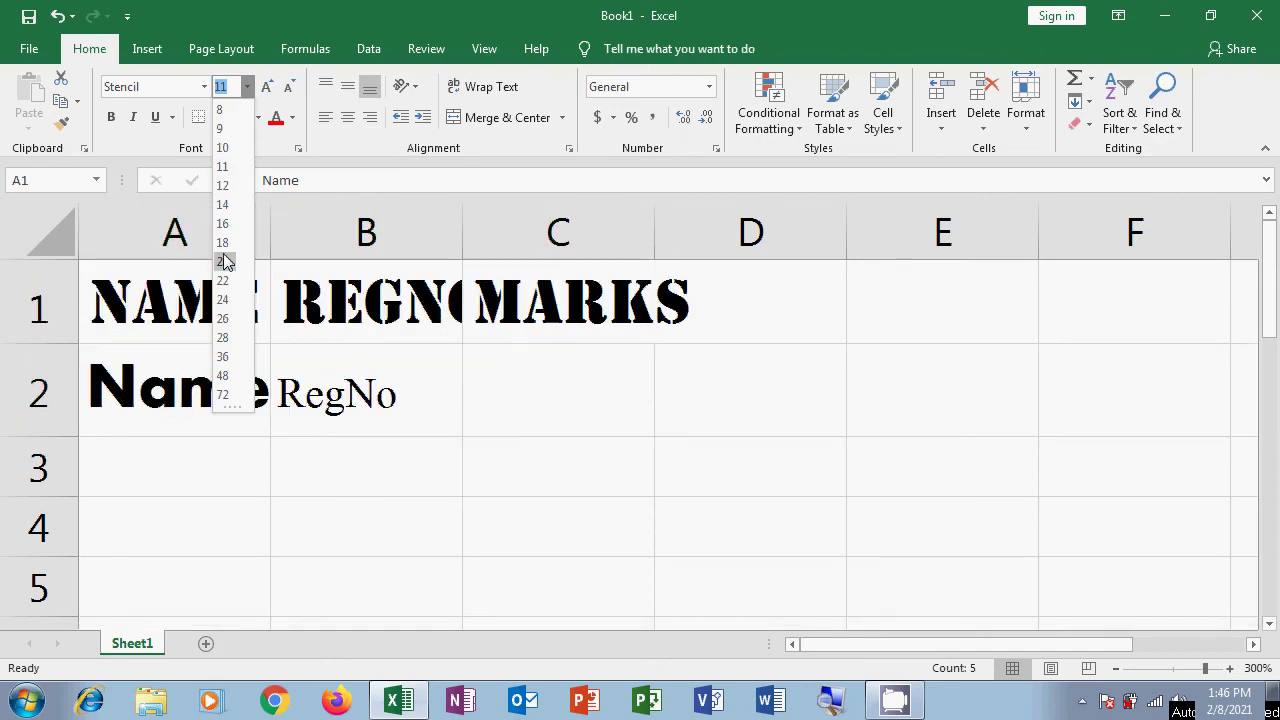
{"action": "left_click", "coordinate": [224, 318]}
{"action": "left_click", "coordinate": [343, 490]}
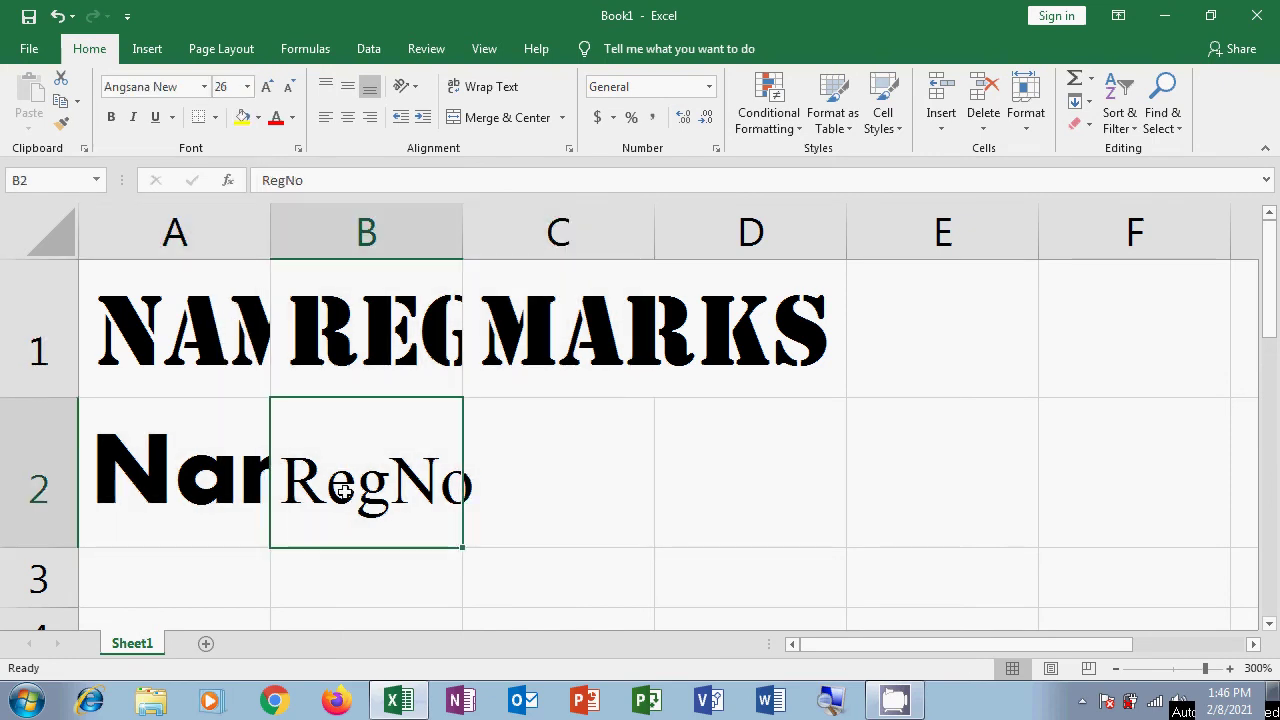
{"action": "left_click", "coordinate": [375, 333]}
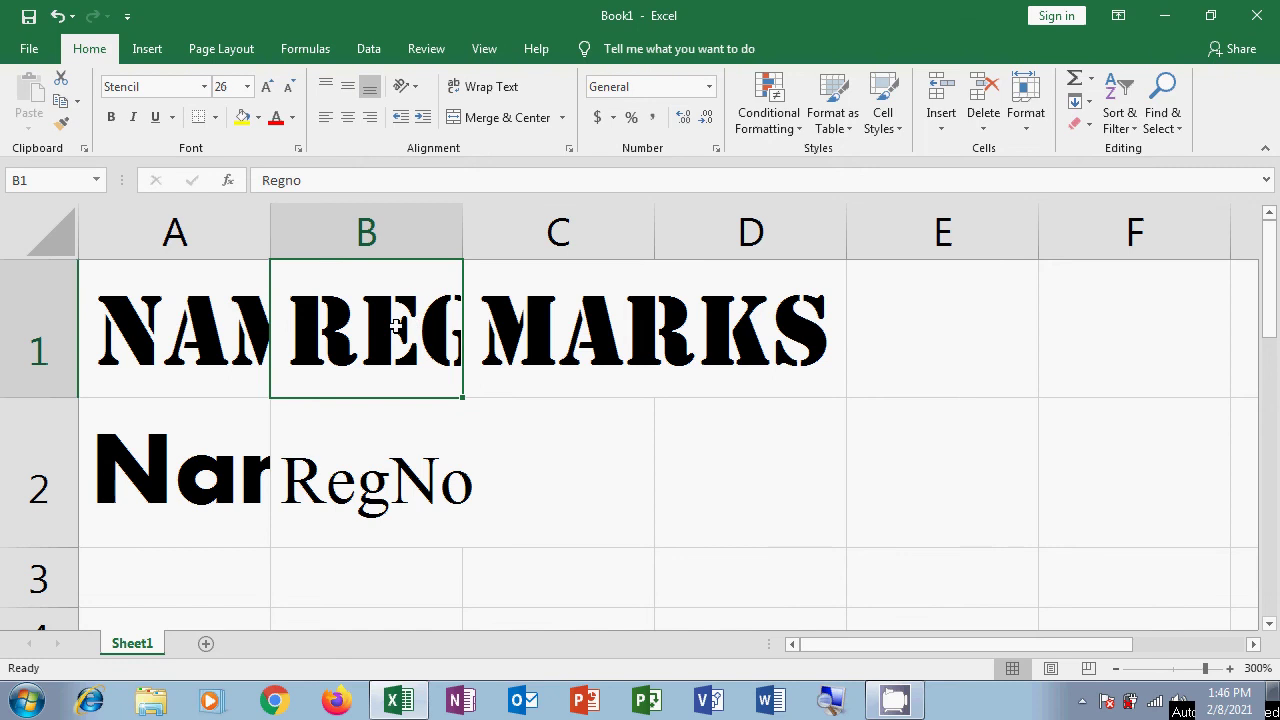
{"action": "left_click", "coordinate": [388, 472]}
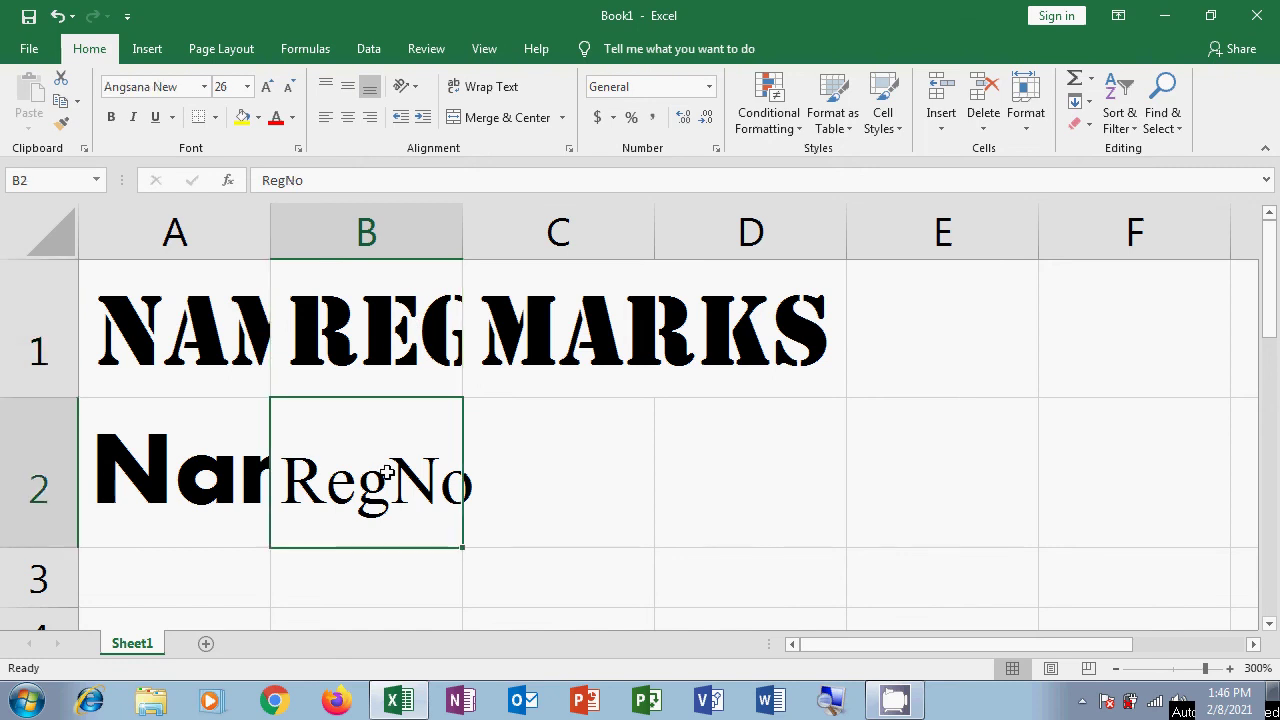
{"action": "mouse_move", "coordinate": [98, 305]}
{"action": "left_mouse_down"}
{"action": "mouse_move", "coordinate": [436, 500]}
{"action": "mouse_move", "coordinate": [746, 451]}
{"action": "left_mouse_up"}
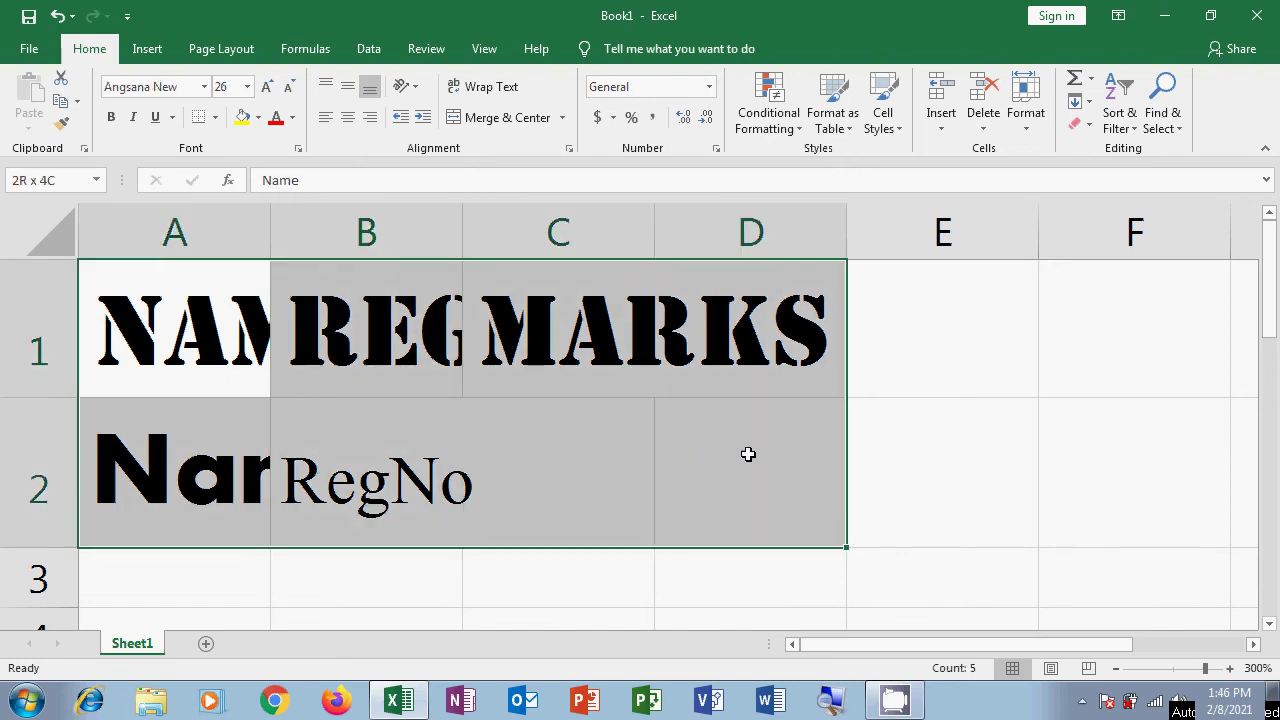
{"action": "left_click", "coordinate": [203, 87]}
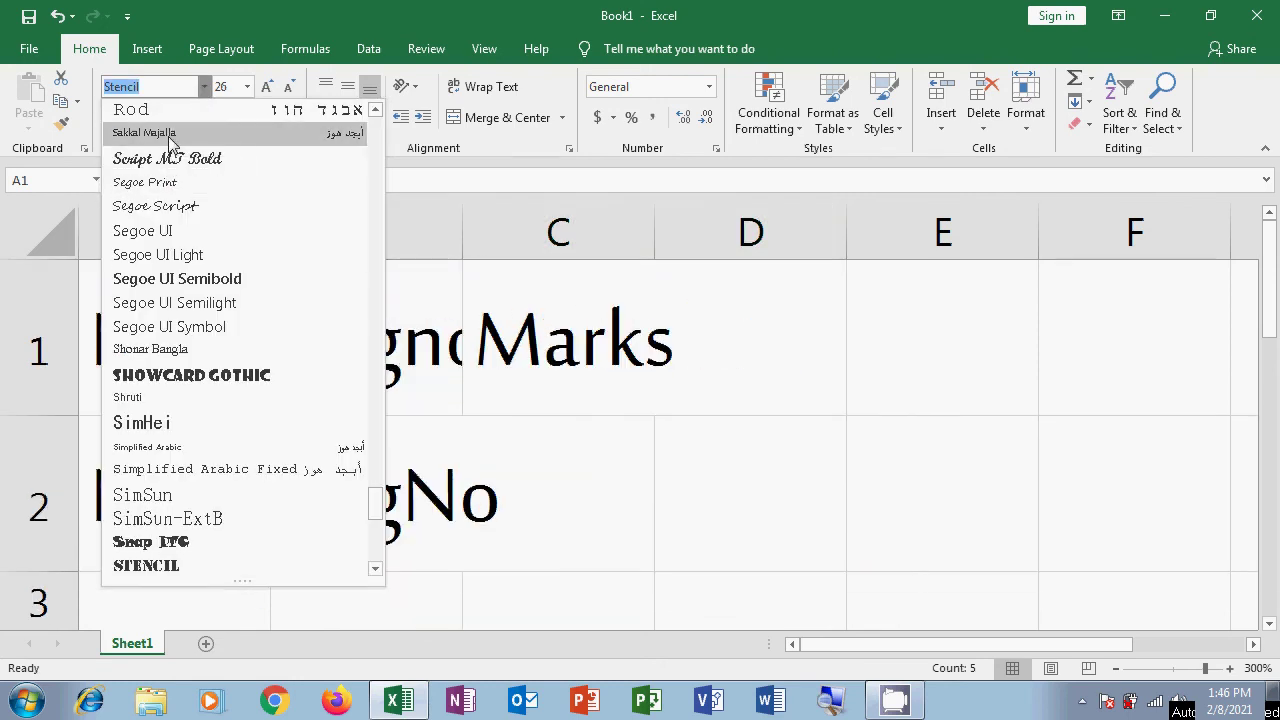
Apply Sakkal Majalla to A1:C2 and widen columns A and B to fit Name and Regno.
{"action": "left_click", "coordinate": [170, 140]}
{"action": "left_click", "coordinate": [236, 354]}
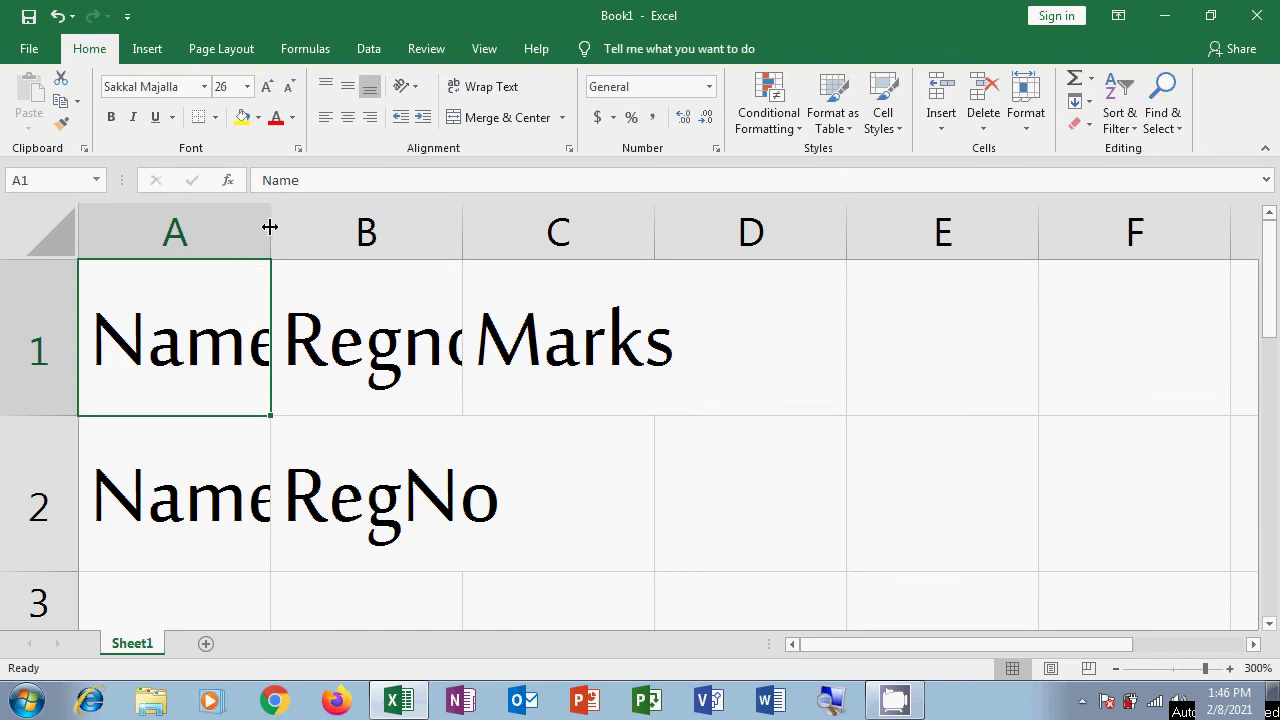
{"action": "left_click_drag", "start_coordinate": [271, 230], "coordinate": [364, 230]}
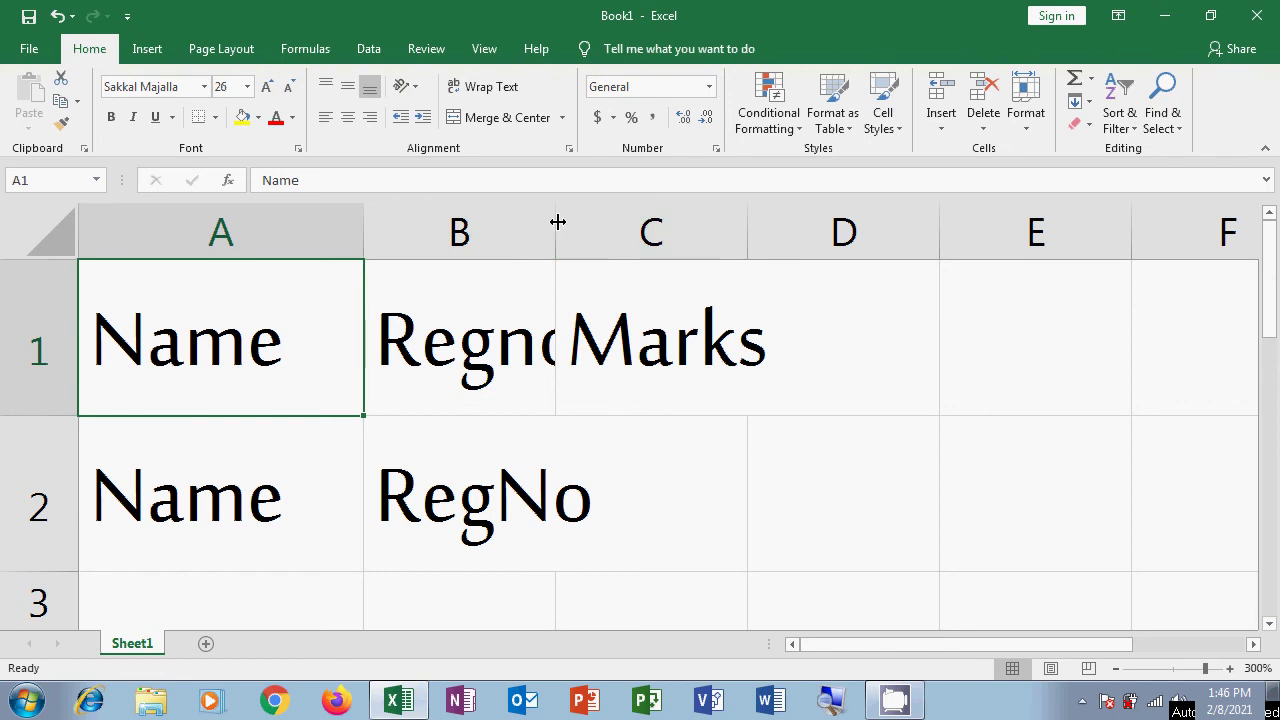
{"action": "left_click_drag", "start_coordinate": [557, 222], "coordinate": [606, 222]}
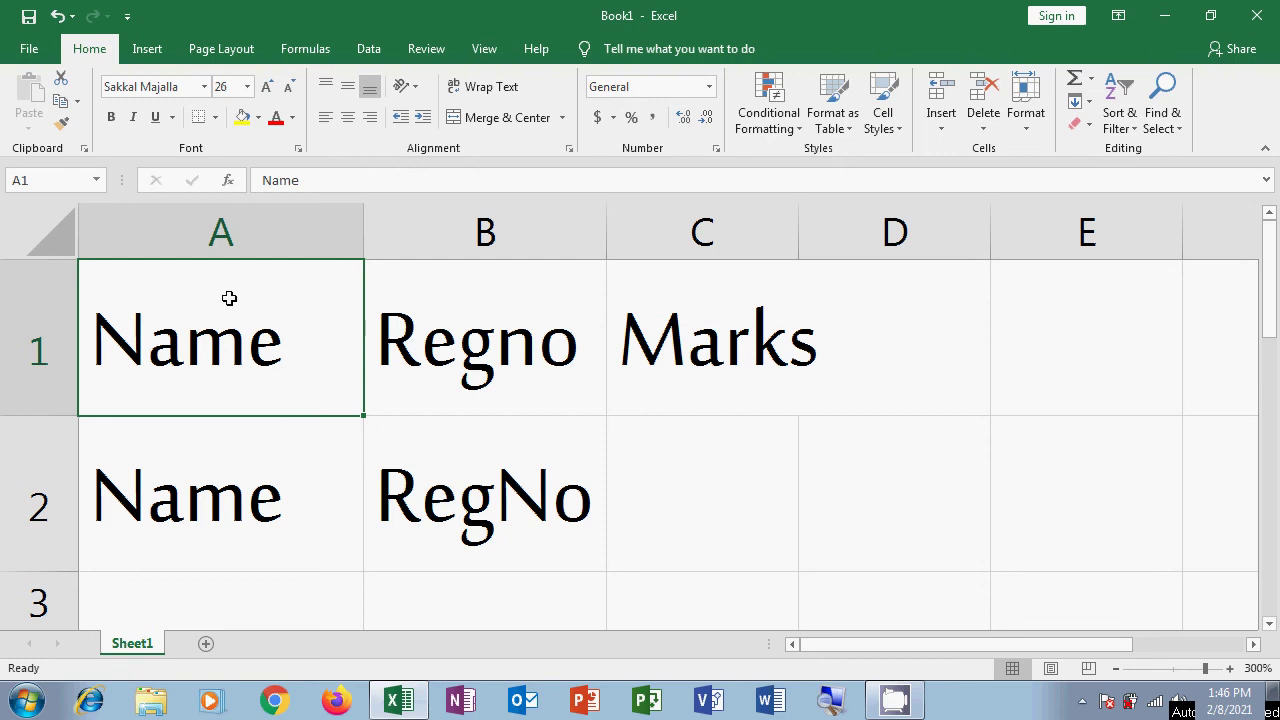
{"action": "mouse_move", "coordinate": [229, 294]}
{"action": "left_mouse_down"}
{"action": "mouse_move", "coordinate": [700, 447]}
{"action": "mouse_move", "coordinate": [736, 444]}
{"action": "left_mouse_up"}
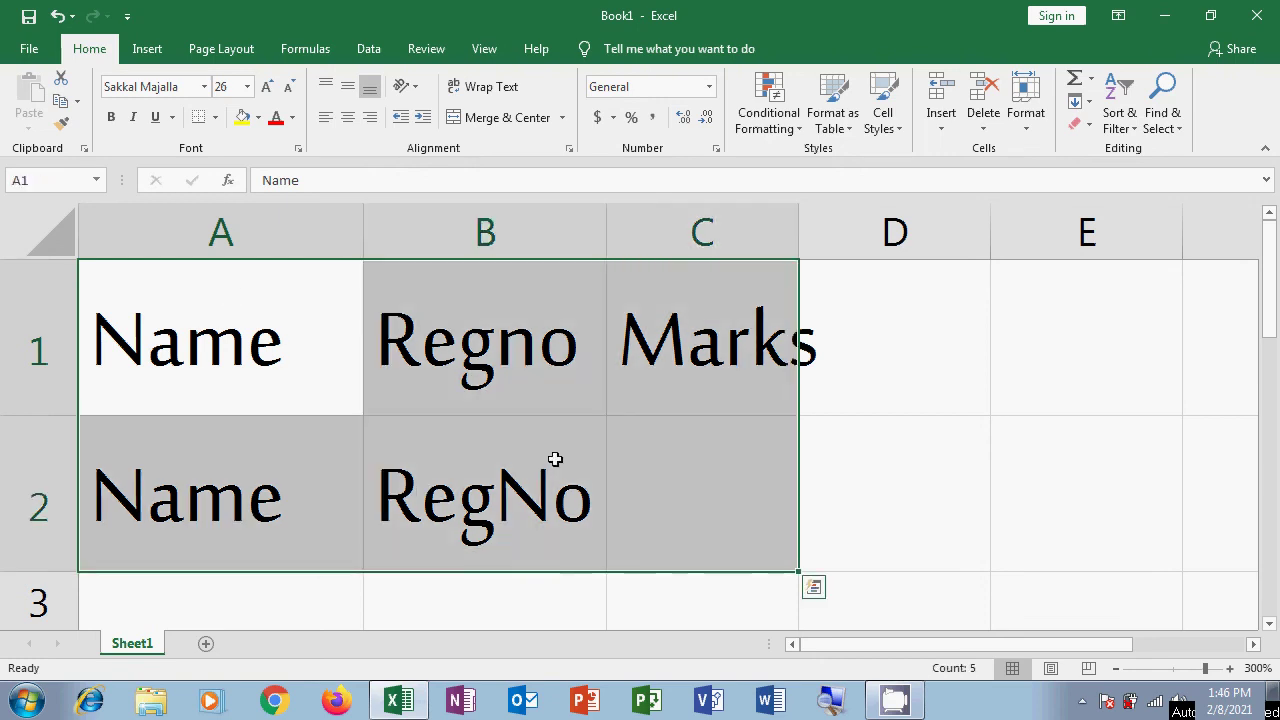
Set A1:C2 to font size 16 and narrow columns A and B to fit their text.
{"action": "left_click", "coordinate": [248, 87]}
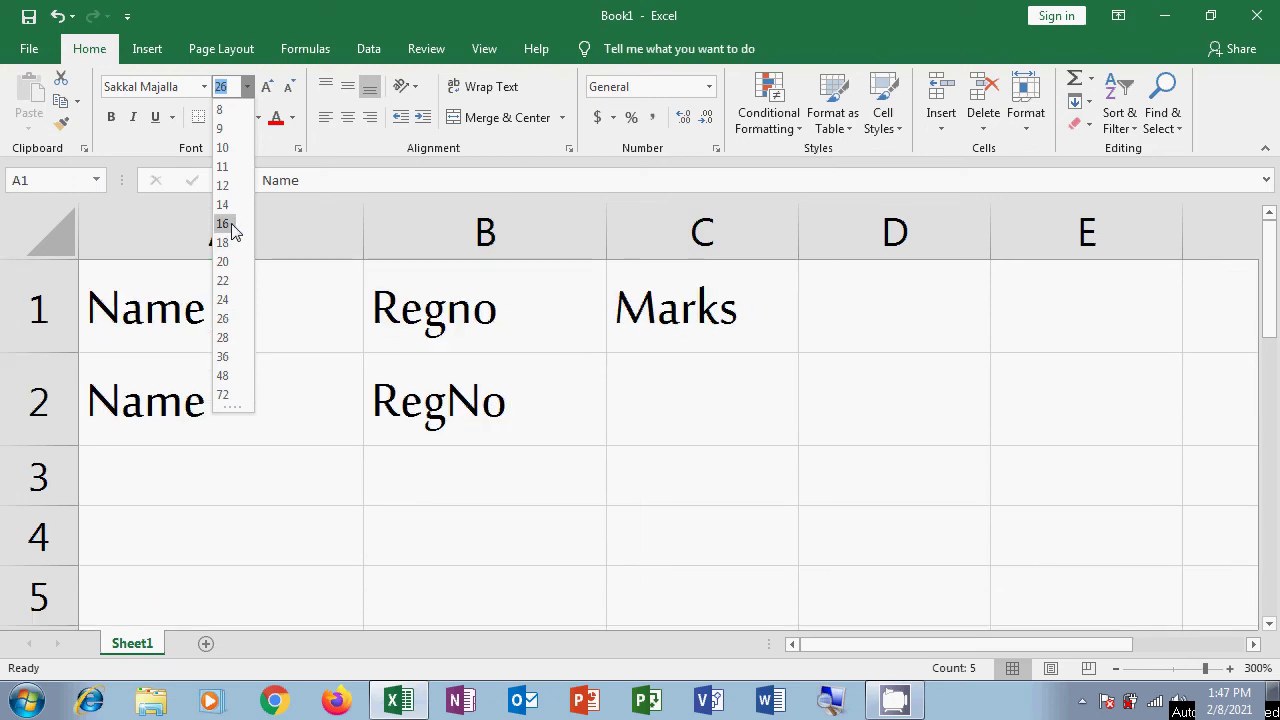
{"action": "left_click", "coordinate": [231, 224]}
{"action": "left_click", "coordinate": [269, 314]}
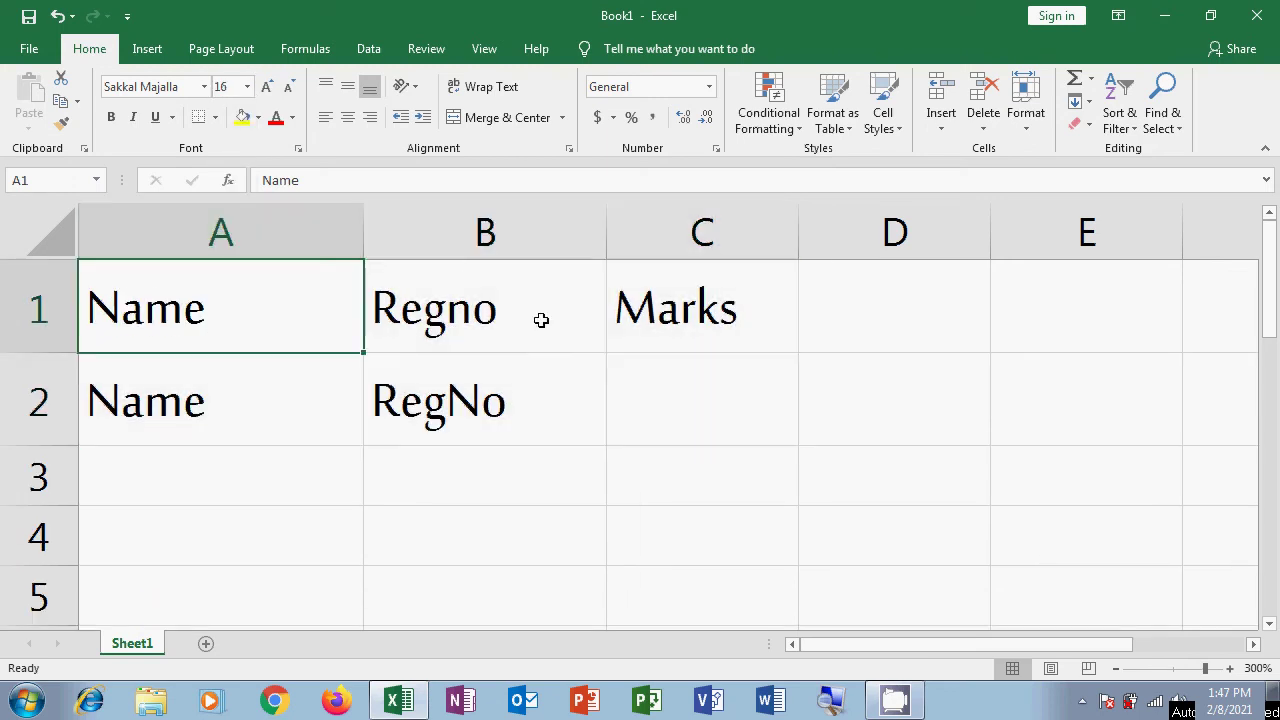
{"action": "left_click_drag", "start_coordinate": [363, 232], "coordinate": [243, 250]}
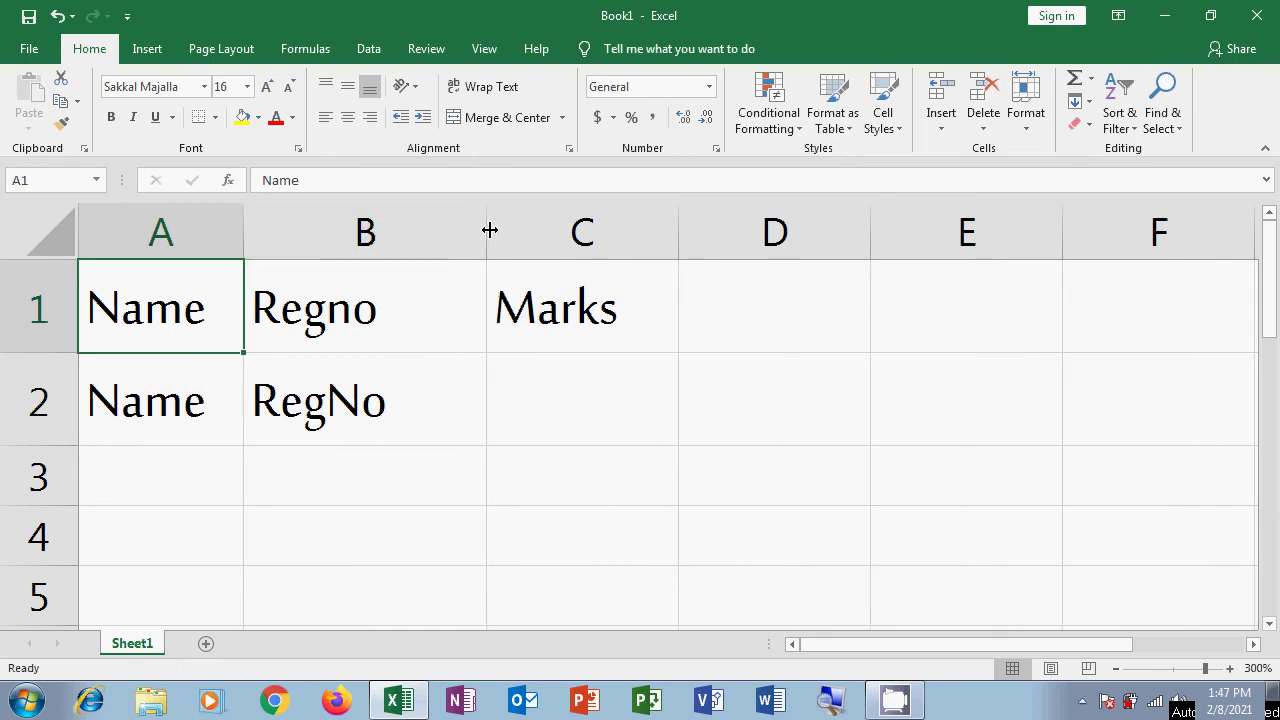
{"action": "left_click_drag", "start_coordinate": [487, 232], "coordinate": [397, 246]}
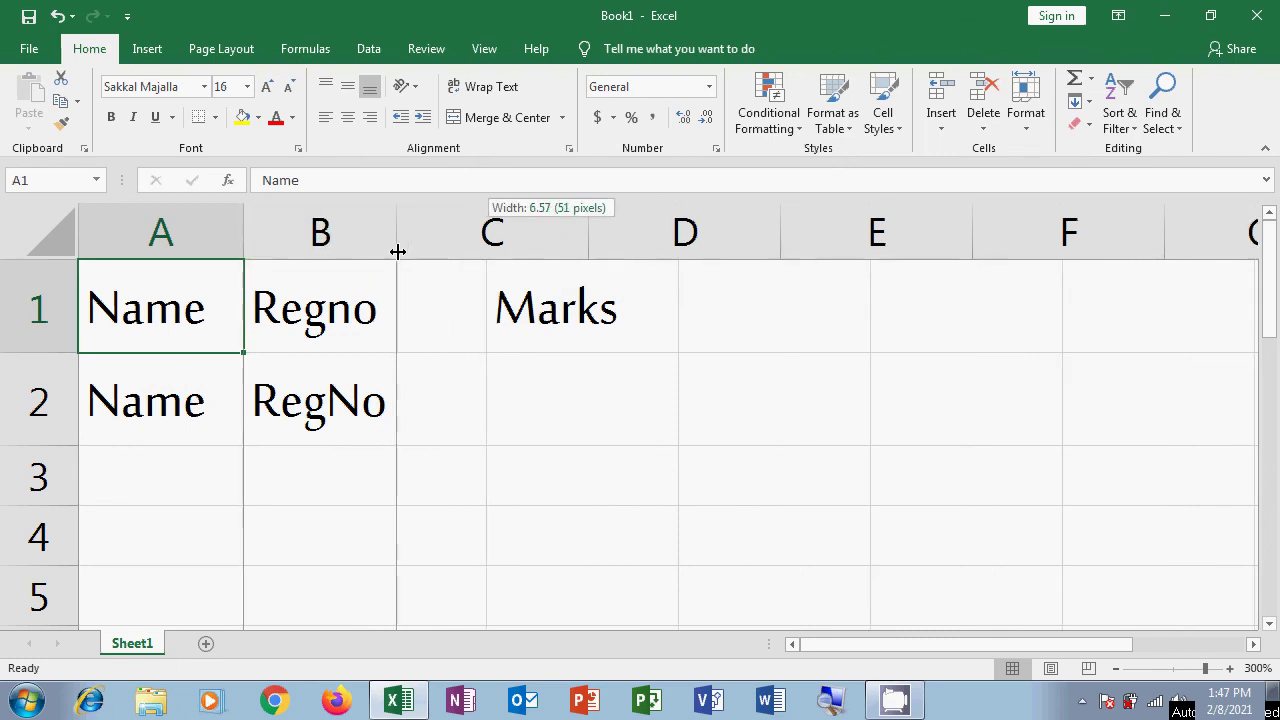
{"action": "left_click", "coordinate": [357, 472]}
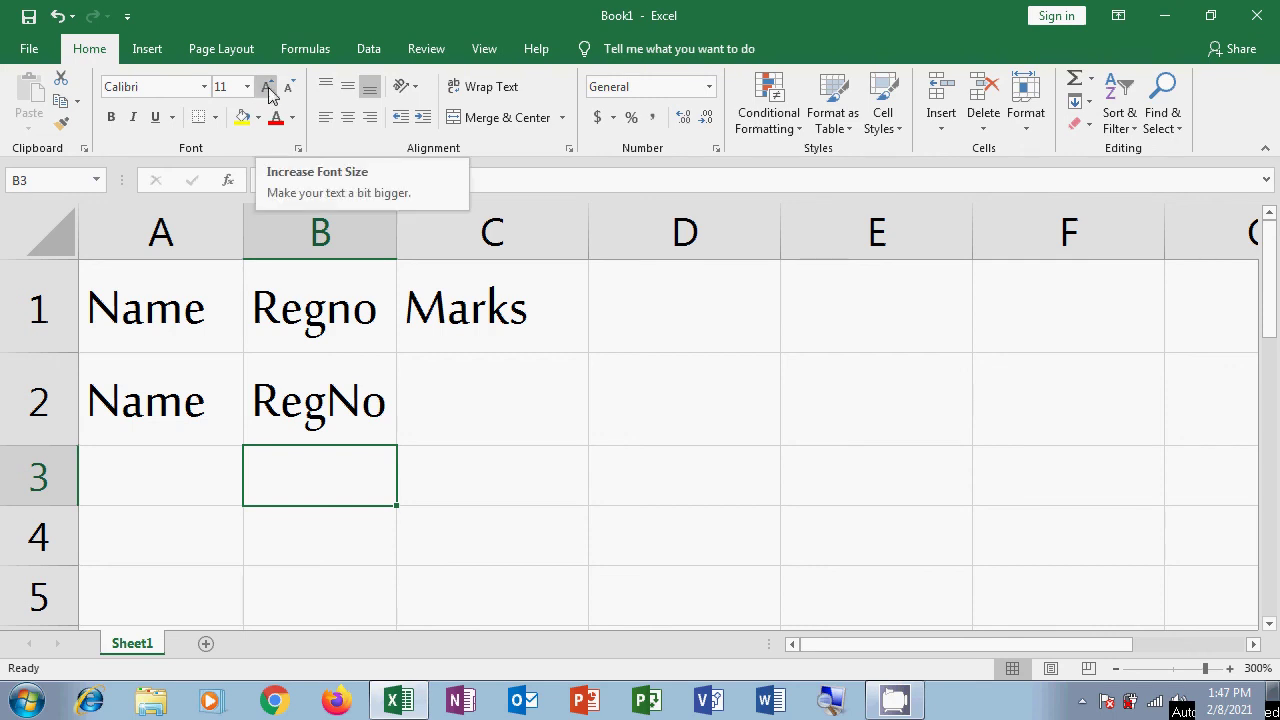
Select A1:C2 and step the font size up to 28, then back down to 18.
{"action": "left_click", "coordinate": [137, 340]}
{"action": "mouse_move", "coordinate": [138, 346]}
{"action": "left_mouse_down"}
{"action": "mouse_move", "coordinate": [224, 377]}
{"action": "mouse_move", "coordinate": [449, 380]}
{"action": "left_mouse_up"}
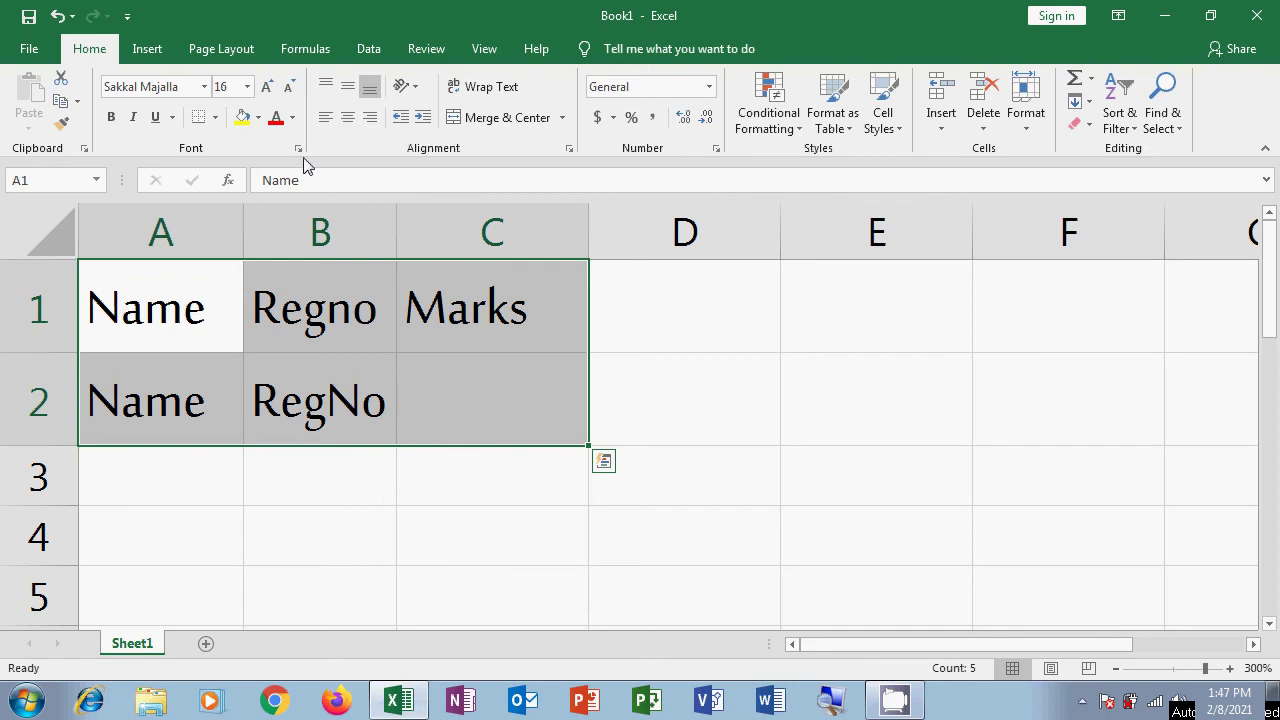
{"action": "left_click", "coordinate": [267, 89]}
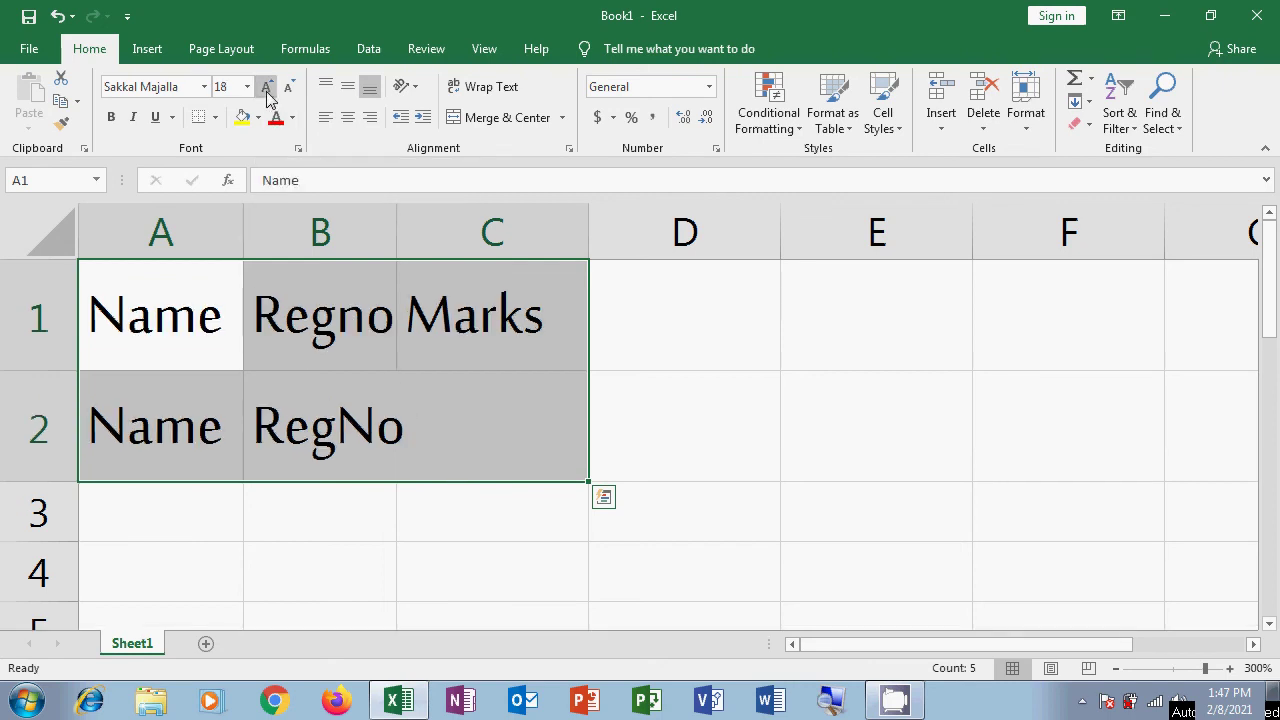
{"action": "left_click", "coordinate": [267, 89]}
{"action": "left_click", "coordinate": [267, 89]}
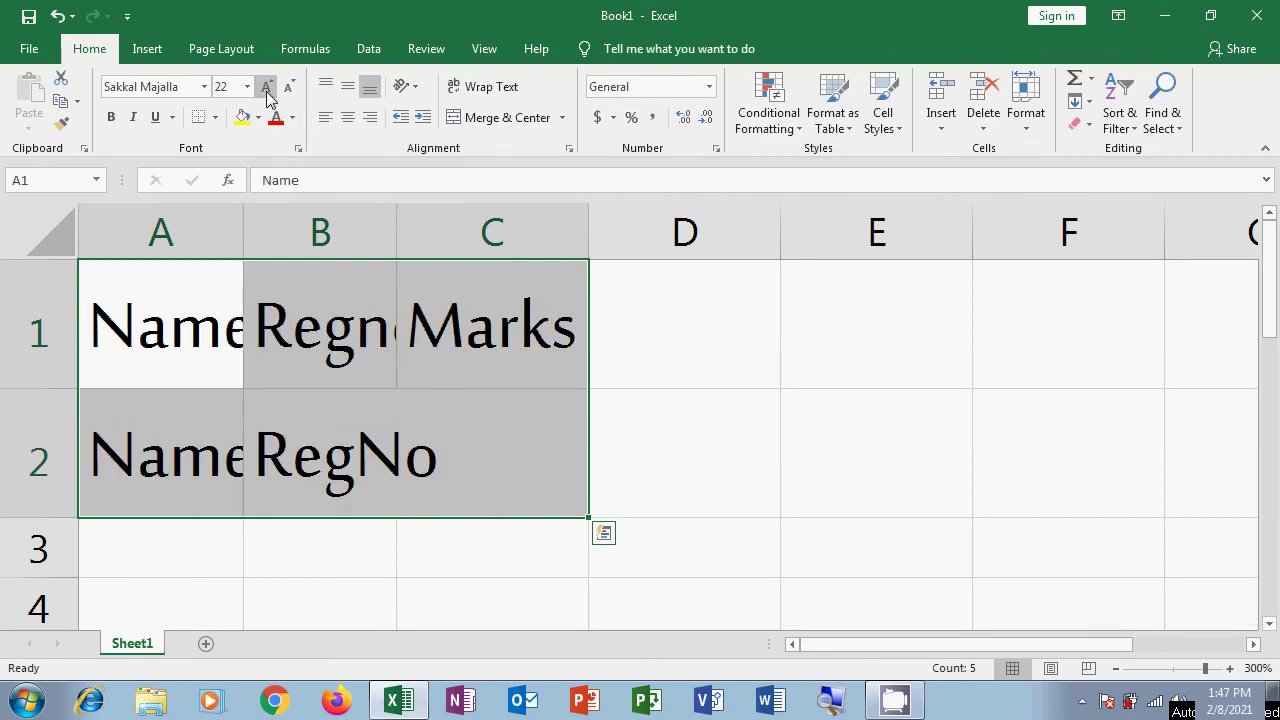
{"action": "left_click", "coordinate": [267, 89]}
{"action": "left_click", "coordinate": [267, 90]}
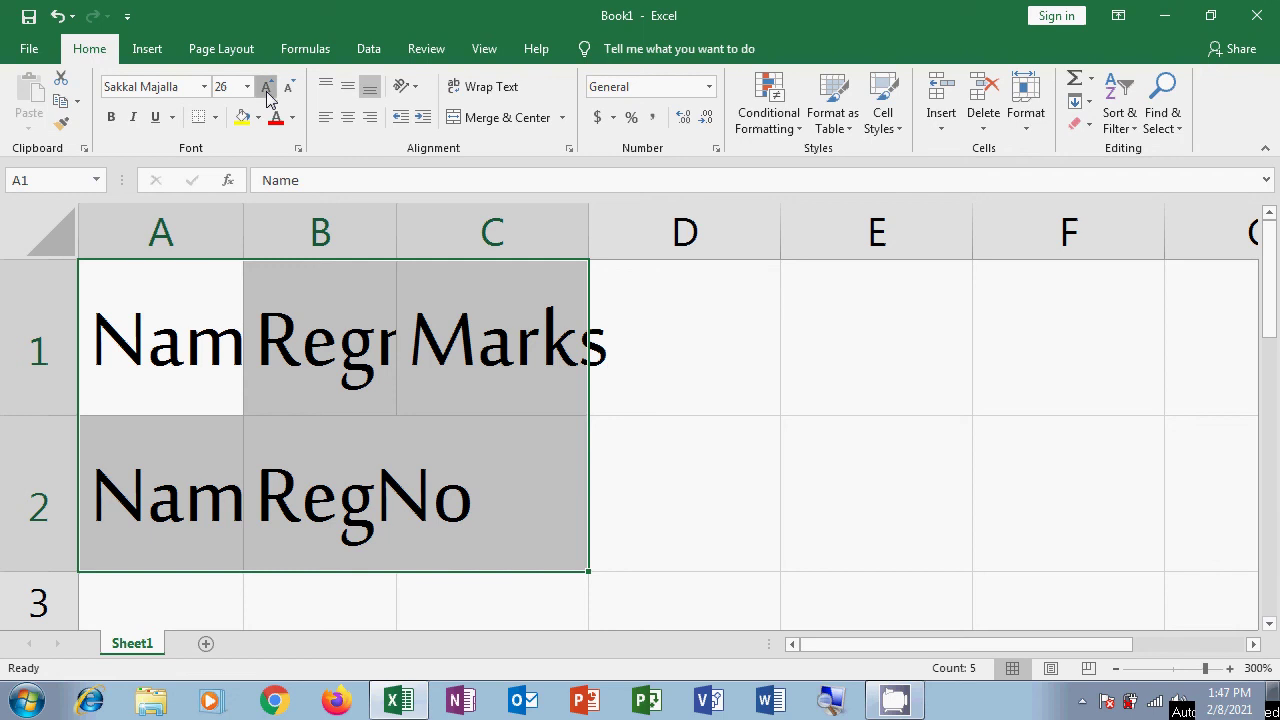
{"action": "left_click", "coordinate": [267, 90]}
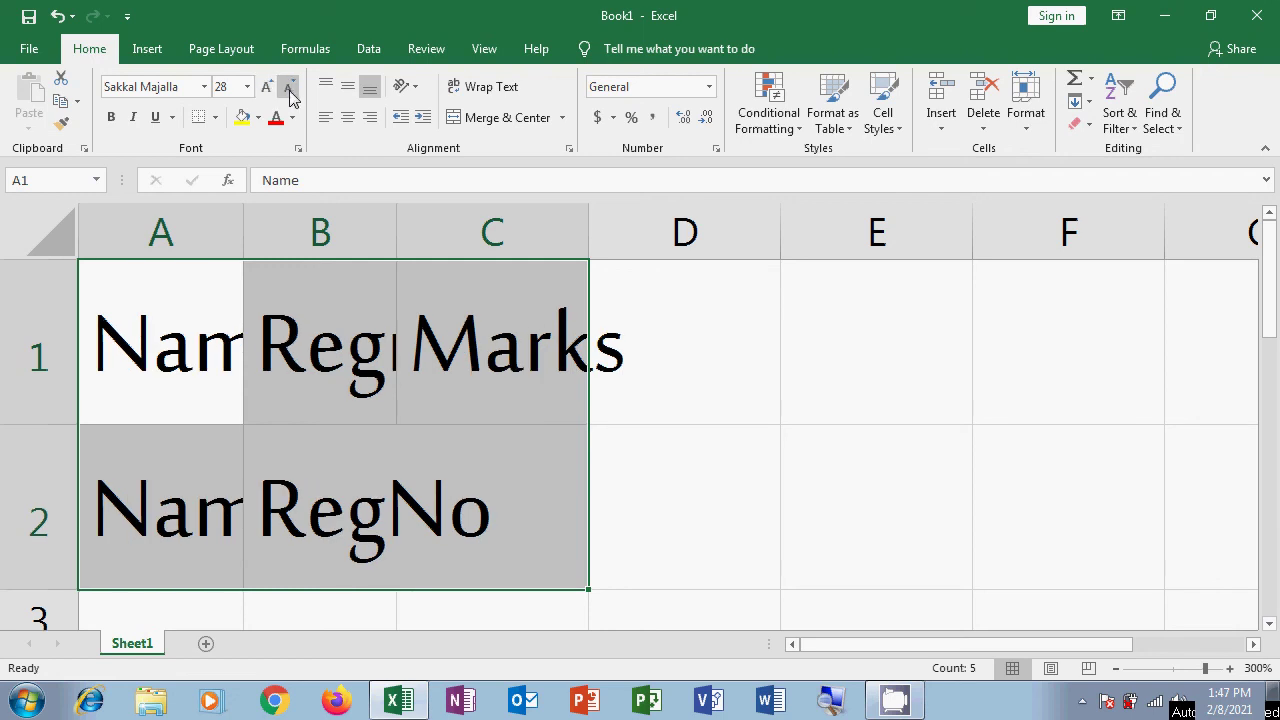
{"action": "left_click", "coordinate": [289, 90]}
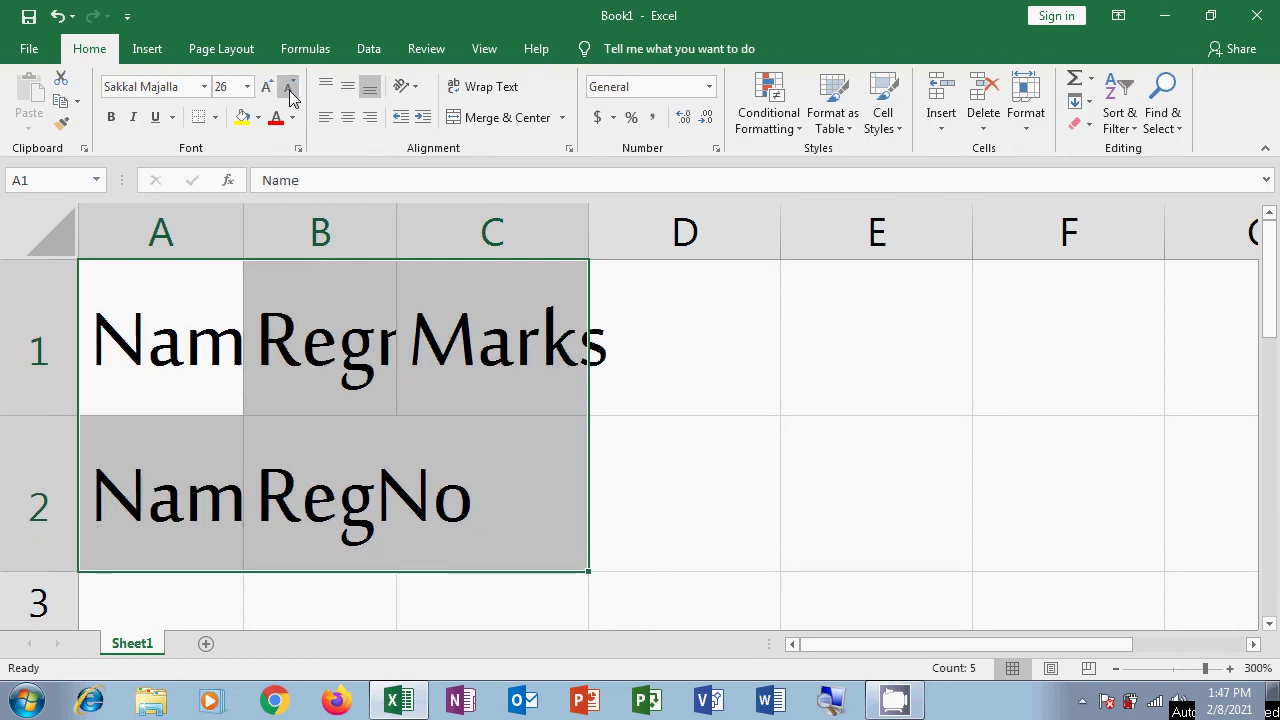
{"action": "left_click", "coordinate": [290, 92]}
{"action": "left_click", "coordinate": [290, 94]}
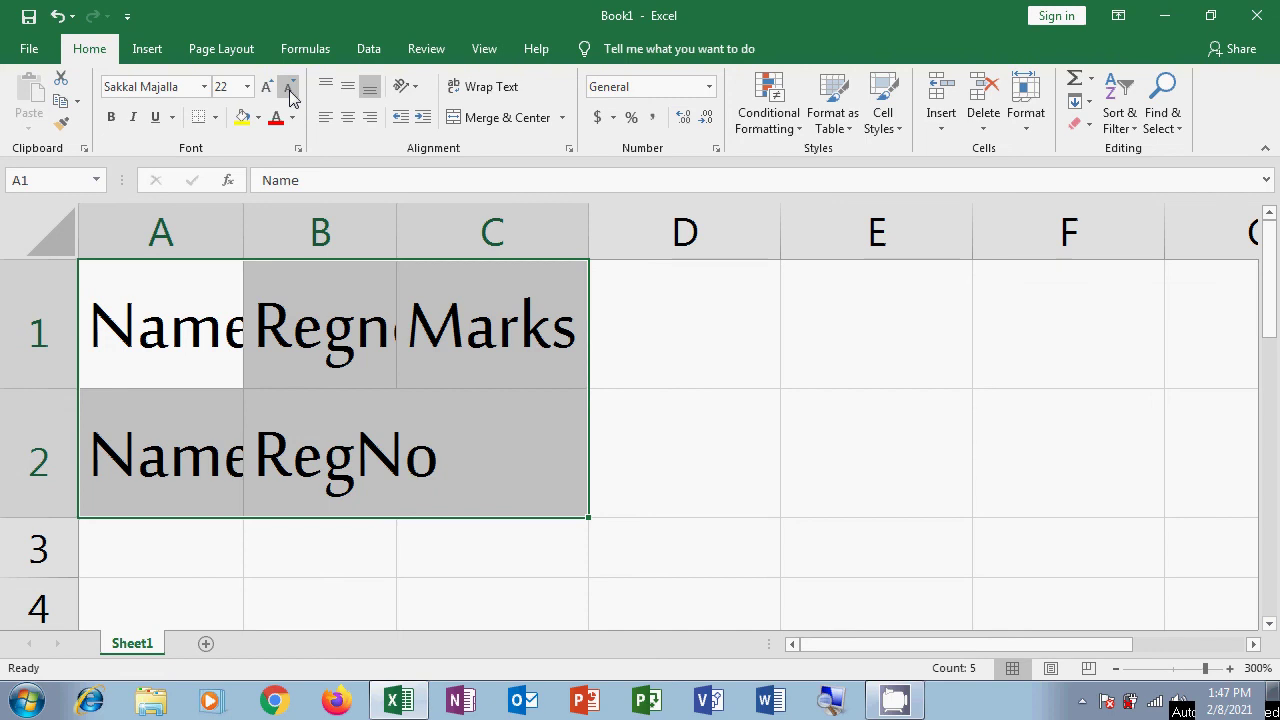
{"action": "left_click", "coordinate": [290, 94]}
{"action": "left_click", "coordinate": [290, 94]}
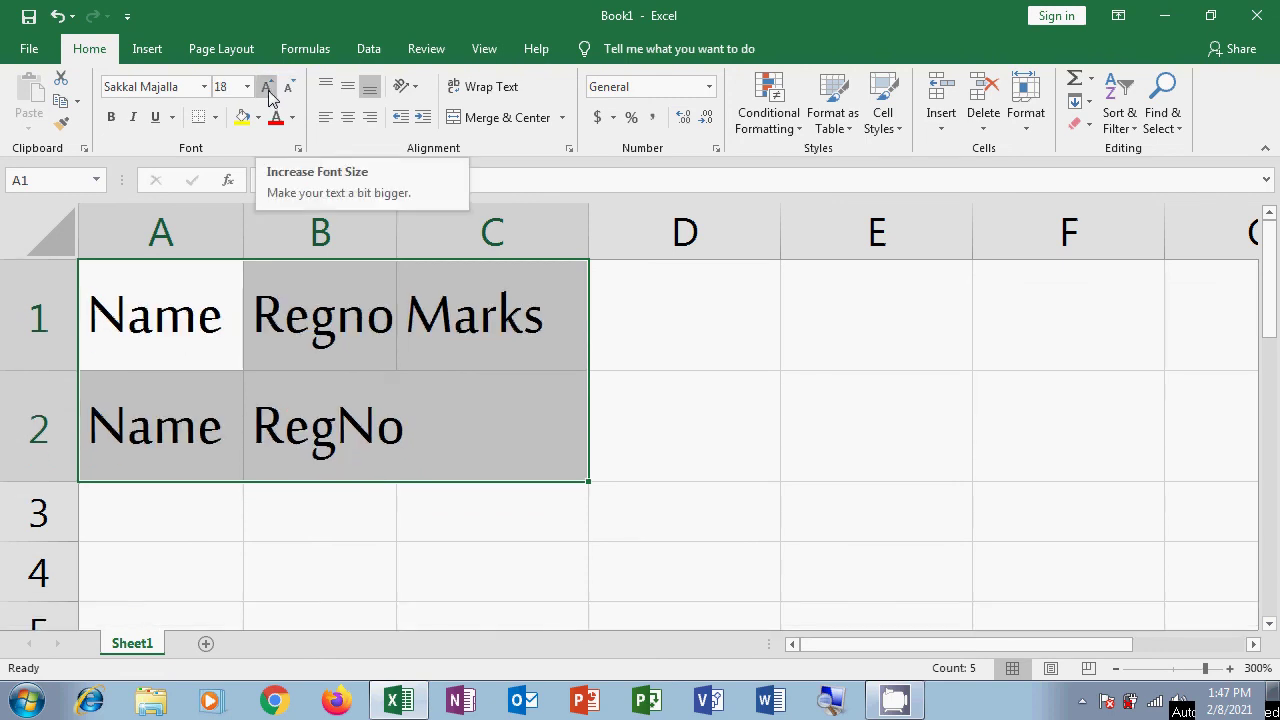
Try enlarging the headings to 24, then settle back at size 18.
{"action": "left_click", "coordinate": [270, 97]}
{"action": "left_click", "coordinate": [268, 88]}
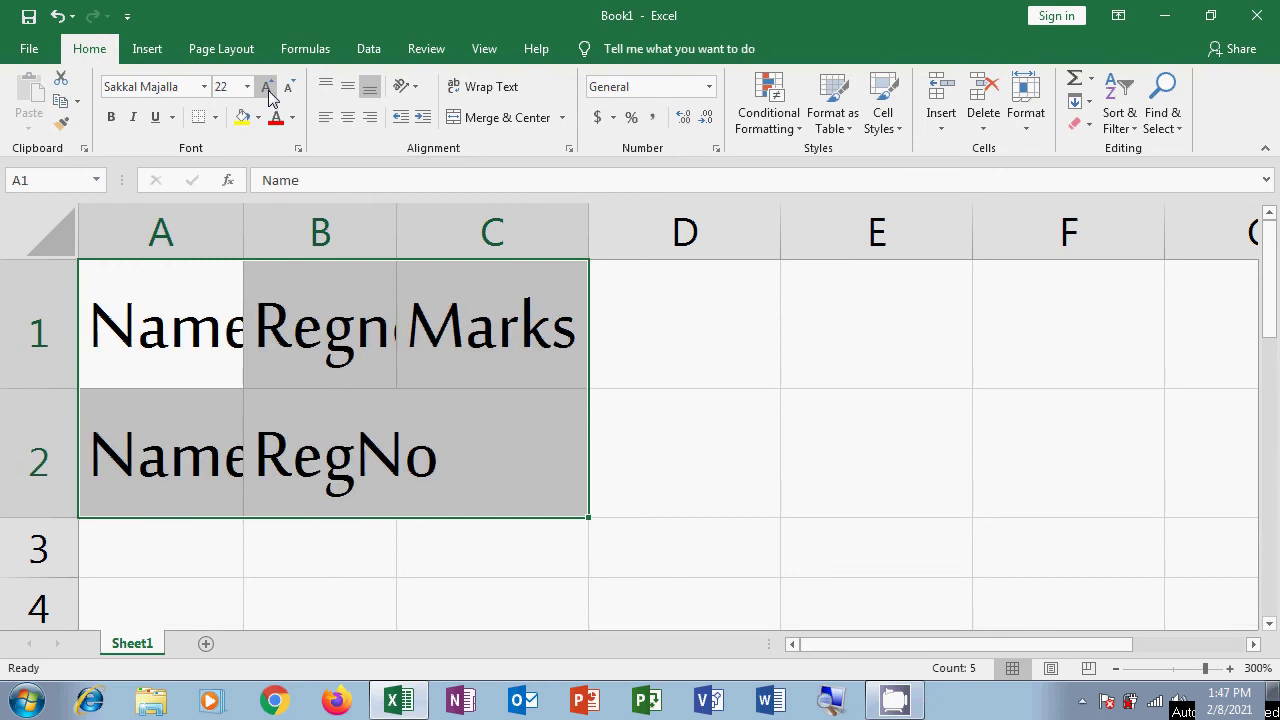
{"action": "left_click", "coordinate": [268, 88]}
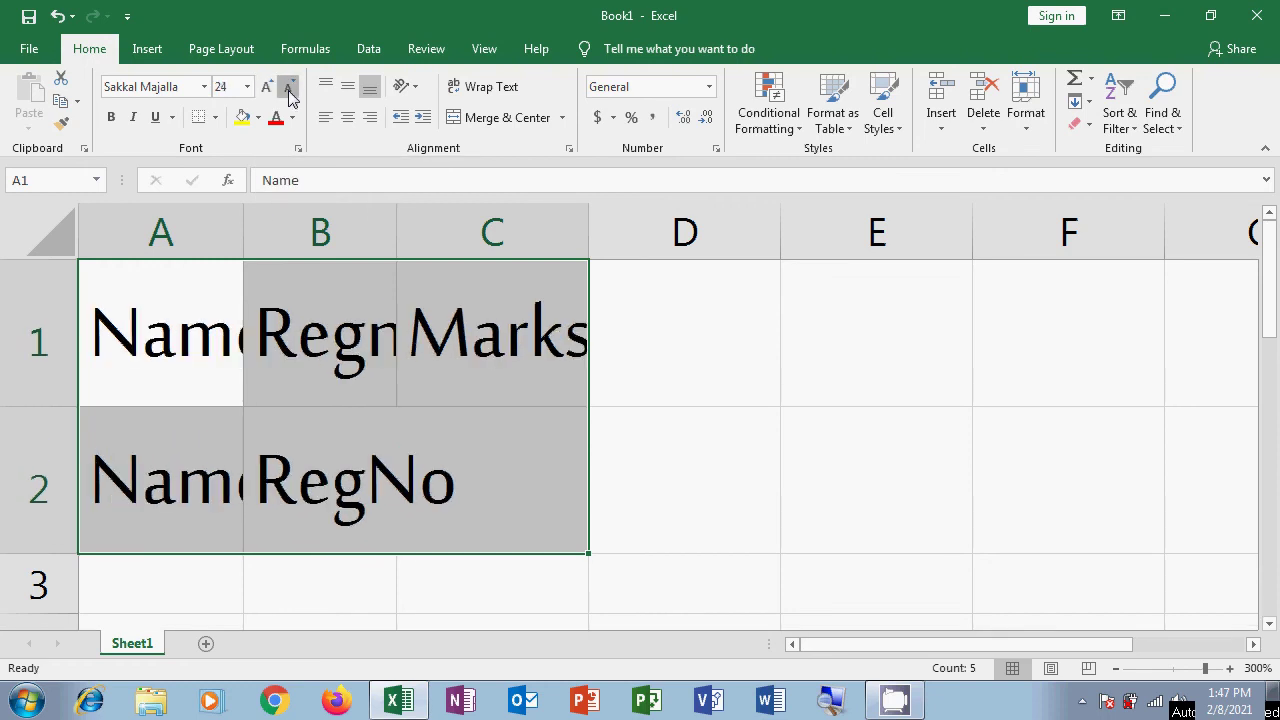
{"action": "left_click", "coordinate": [288, 90]}
{"action": "left_click", "coordinate": [288, 90]}
{"action": "left_click", "coordinate": [288, 90]}
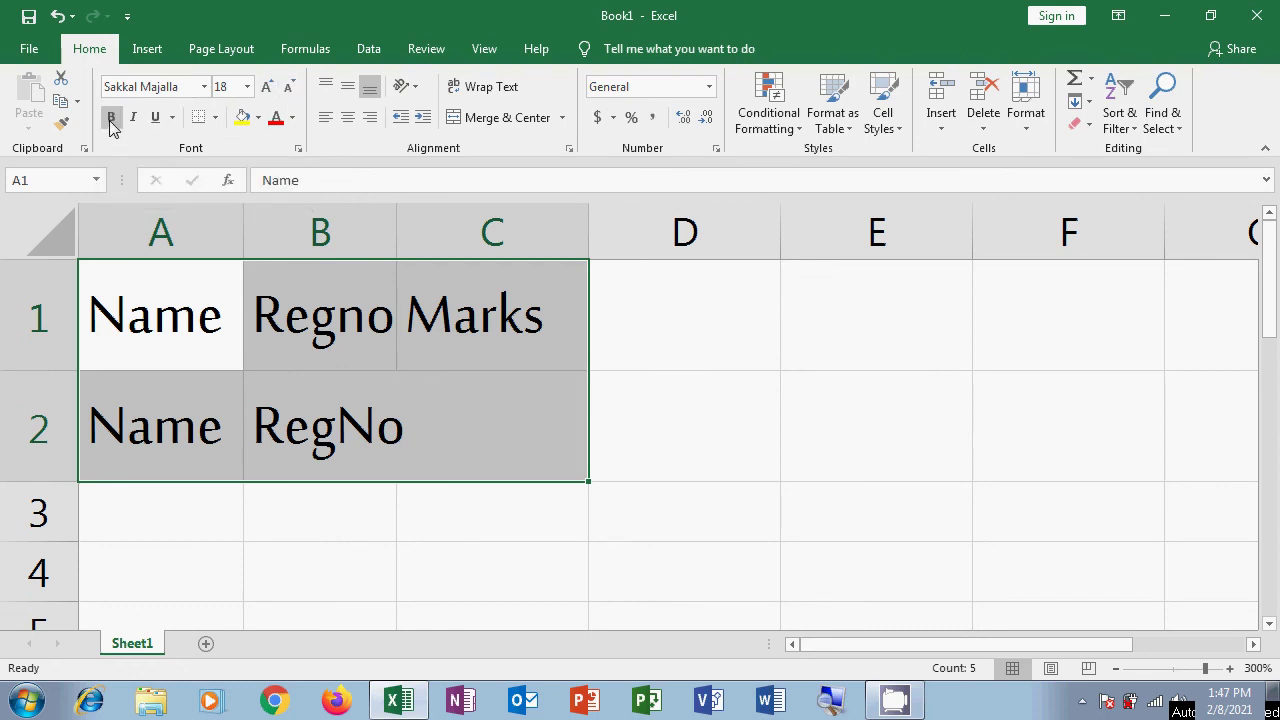
{"action": "left_click", "coordinate": [238, 517]}
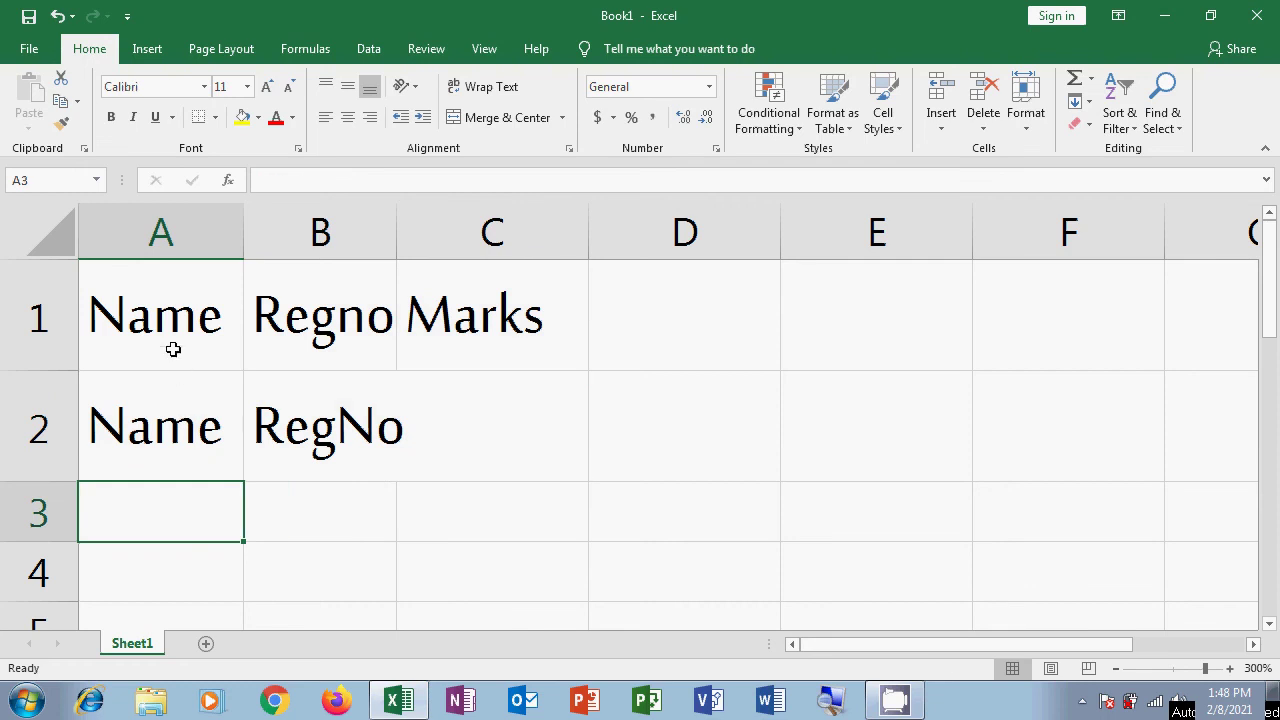
{"action": "left_click_drag", "start_coordinate": [171, 330], "coordinate": [449, 400]}
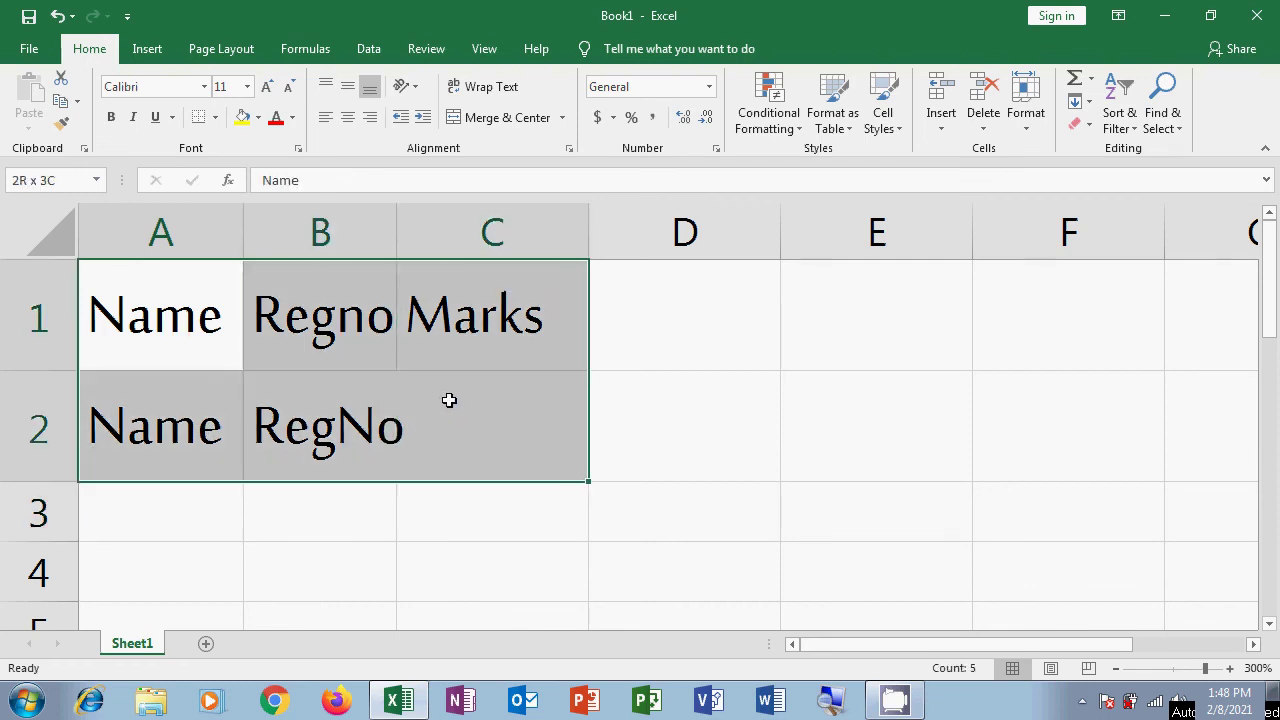
{"action": "left_click", "coordinate": [111, 119]}
{"action": "left_click", "coordinate": [194, 337]}
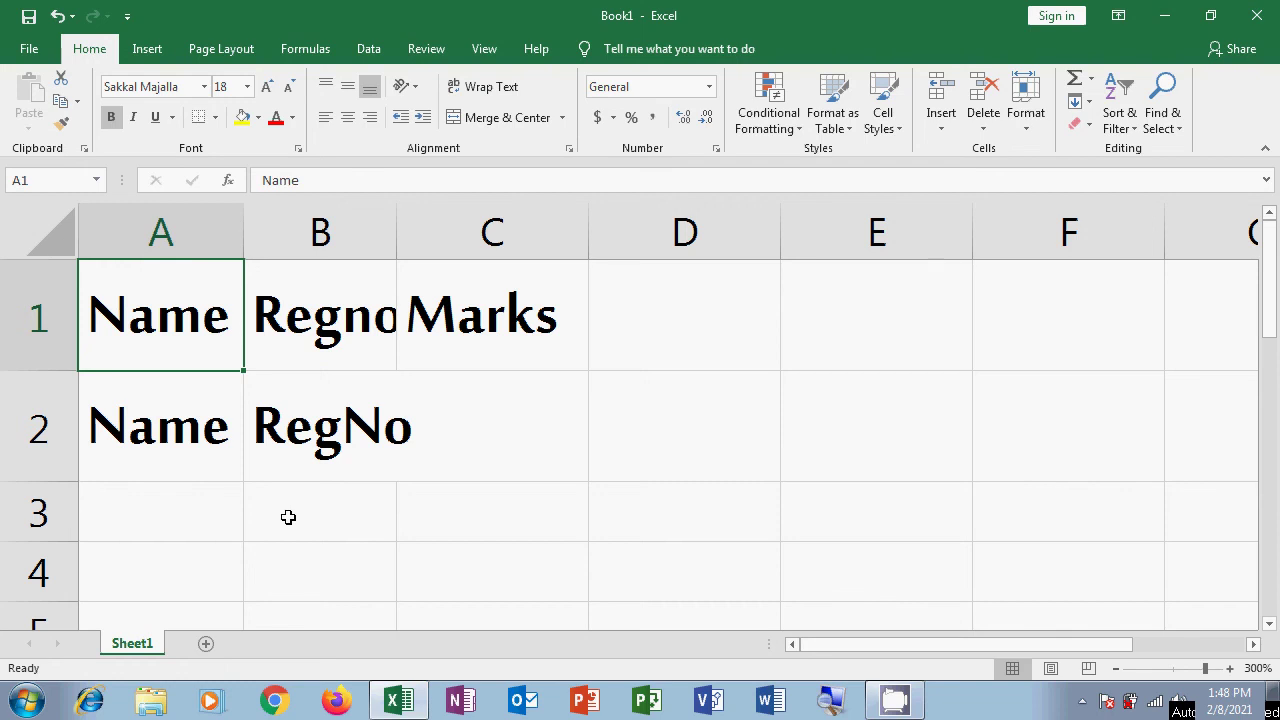
{"action": "left_click", "coordinate": [288, 517]}
{"action": "left_click_drag", "start_coordinate": [113, 295], "coordinate": [455, 393]}
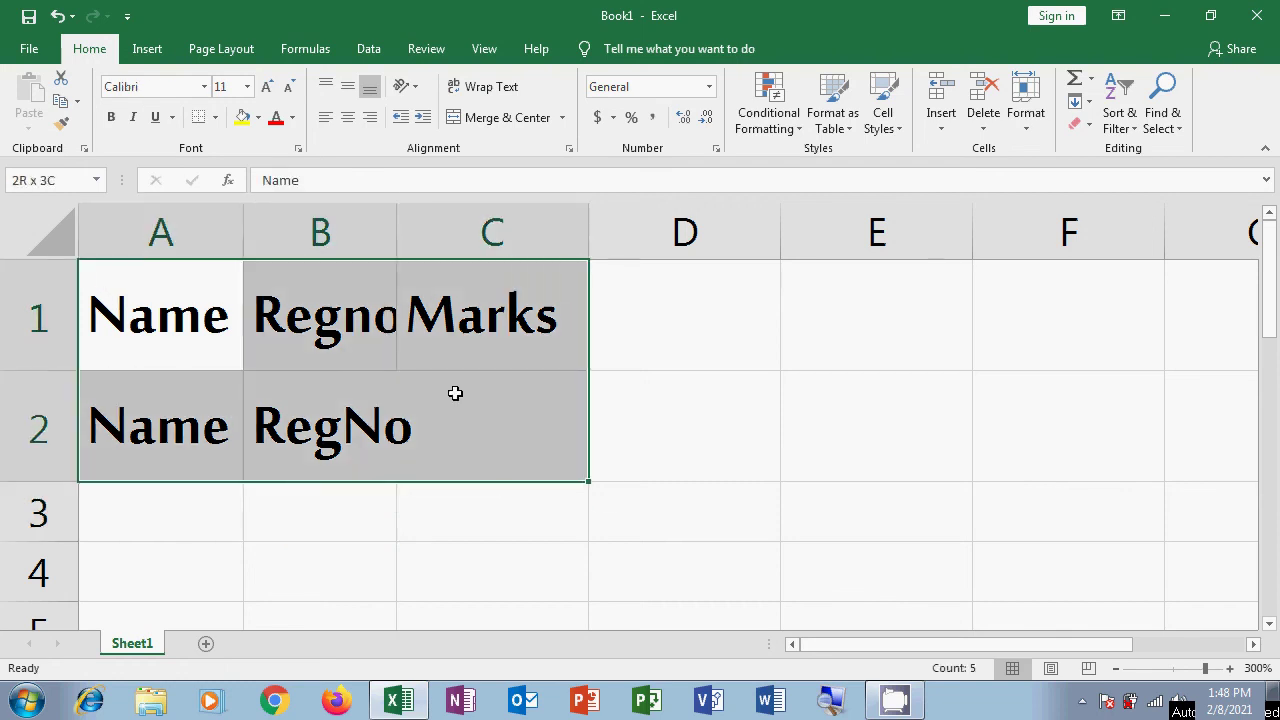
{"action": "left_click", "coordinate": [111, 117]}
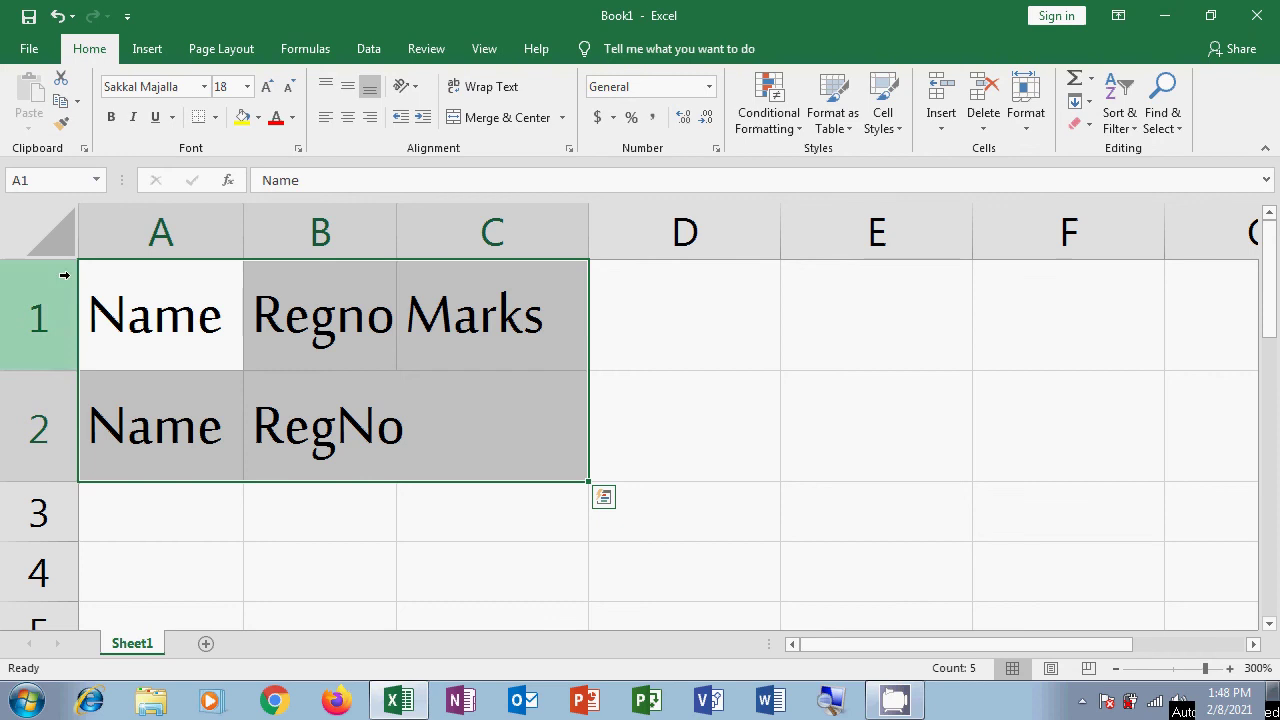
{"action": "left_click", "coordinate": [112, 119]}
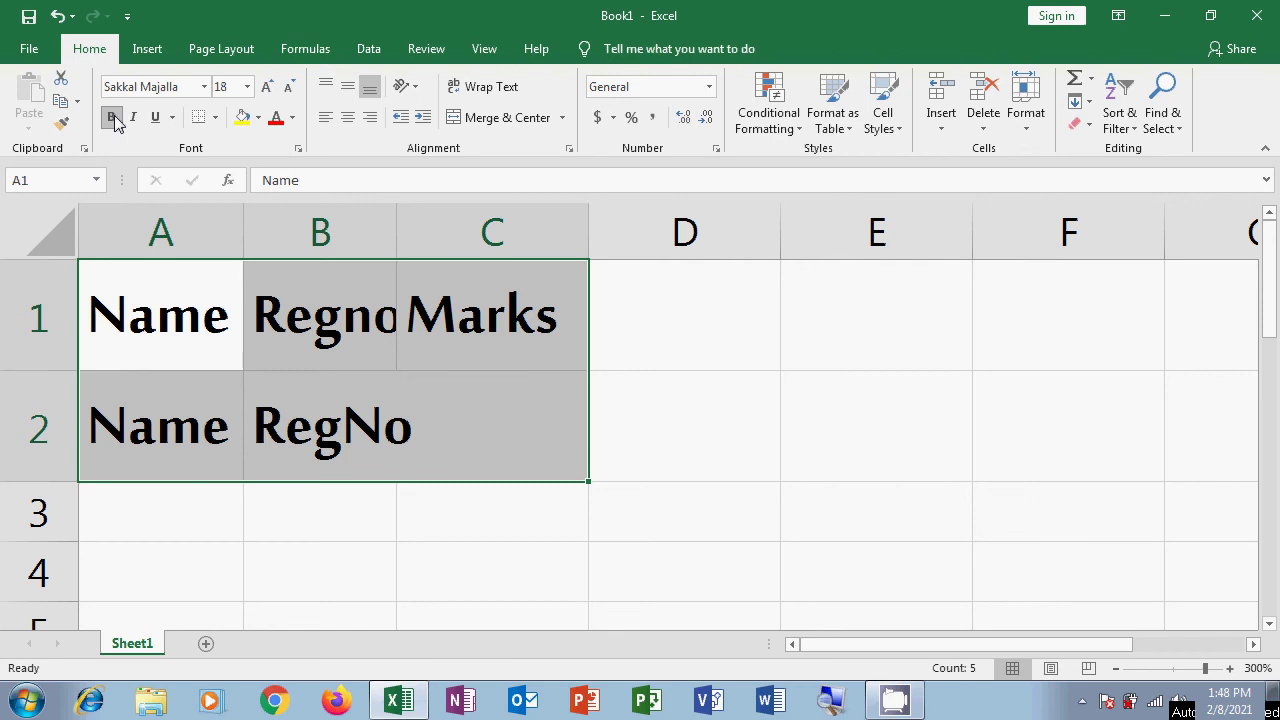
{"action": "left_click", "coordinate": [112, 119]}
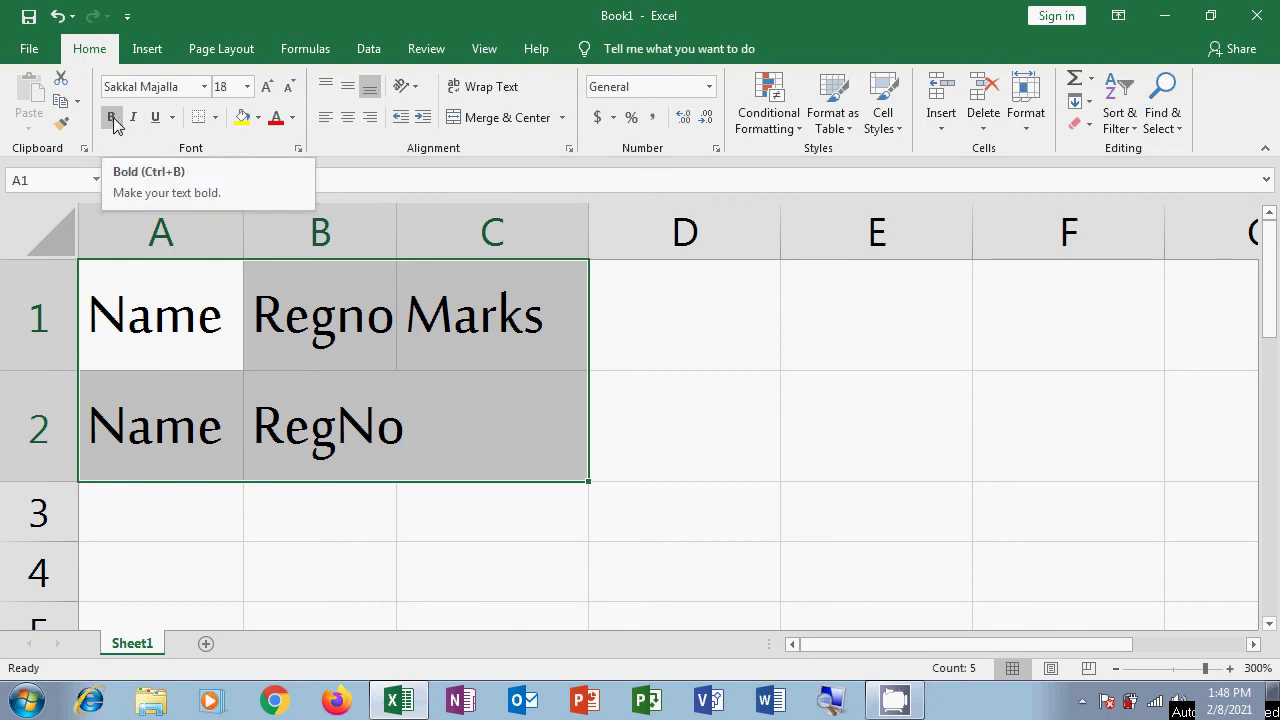
{"action": "left_click_drag", "start_coordinate": [129, 301], "coordinate": [472, 397]}
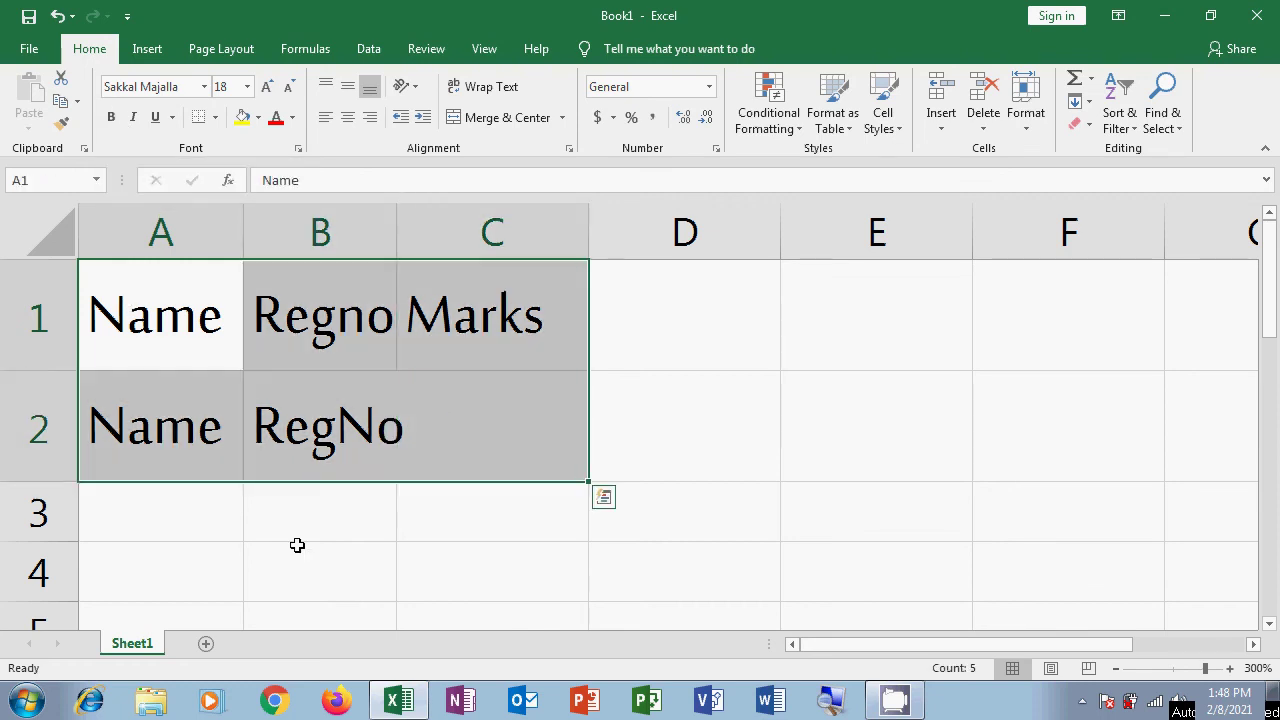
{"action": "key", "text": "ctrl+b"}
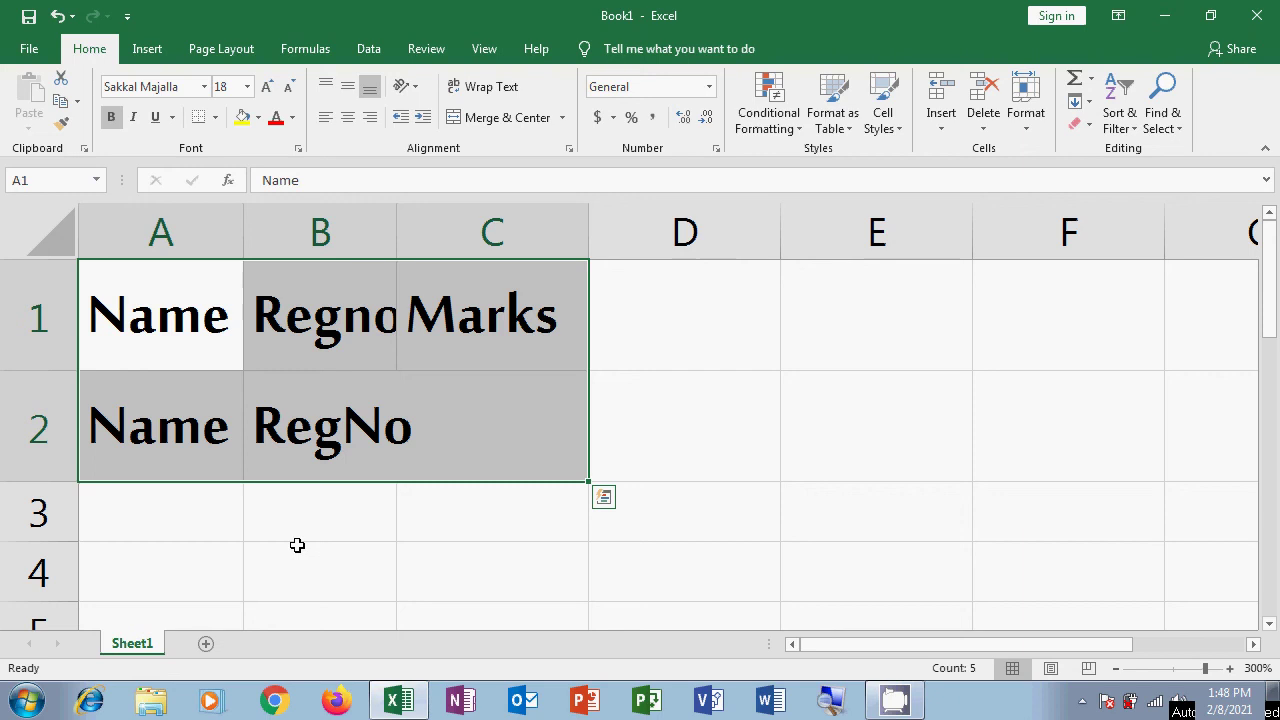
{"action": "key", "text": "ctrl+b"}
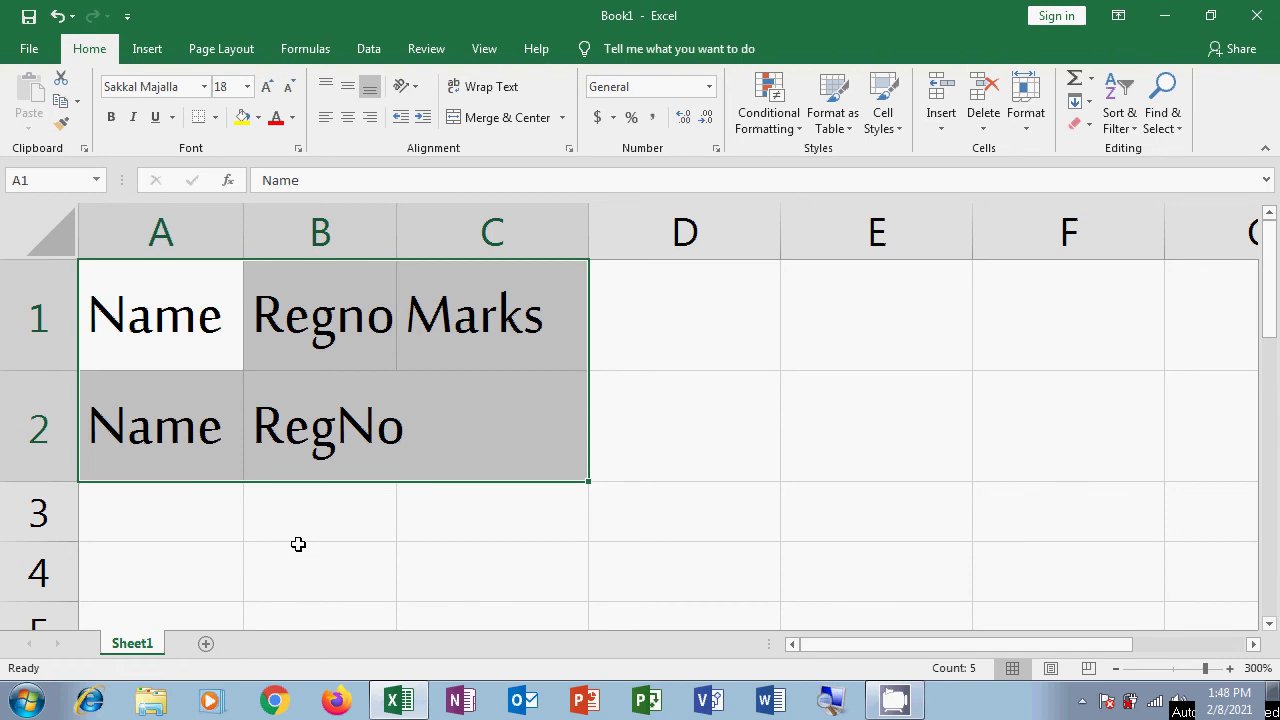
{"action": "left_click", "coordinate": [136, 119]}
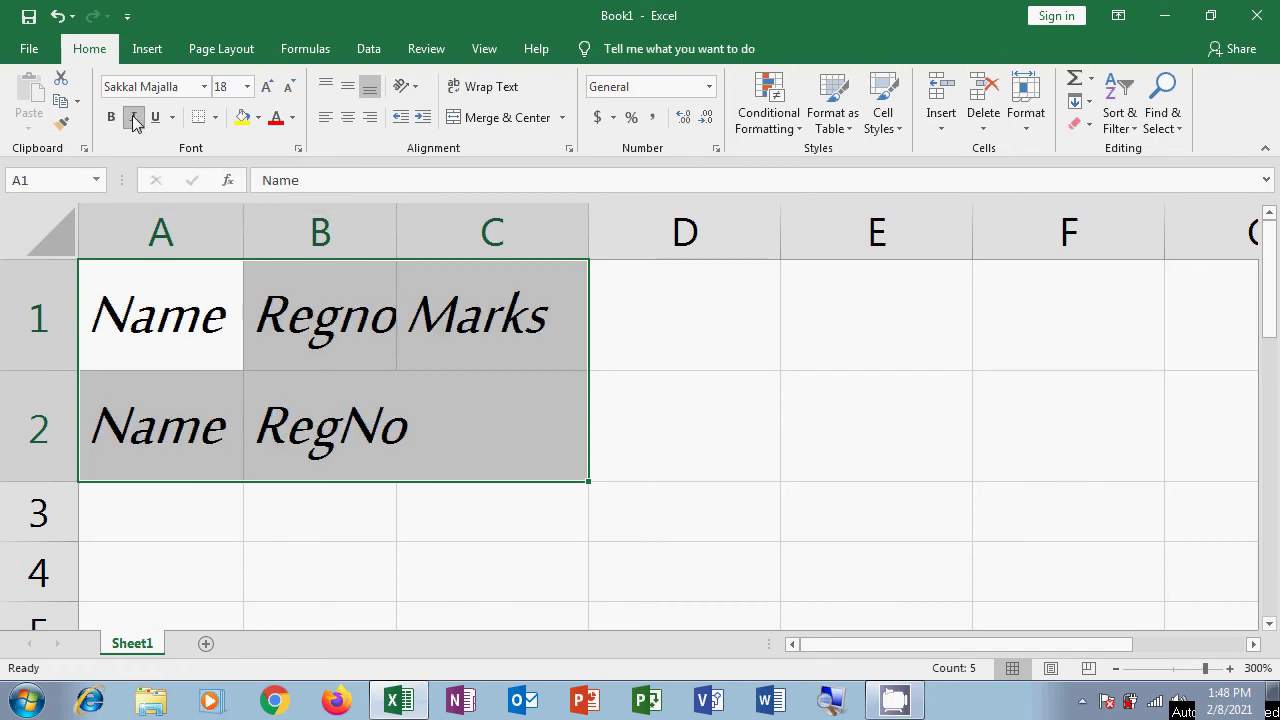
{"action": "left_click", "coordinate": [136, 119]}
{"action": "key", "text": "ctrl+i"}
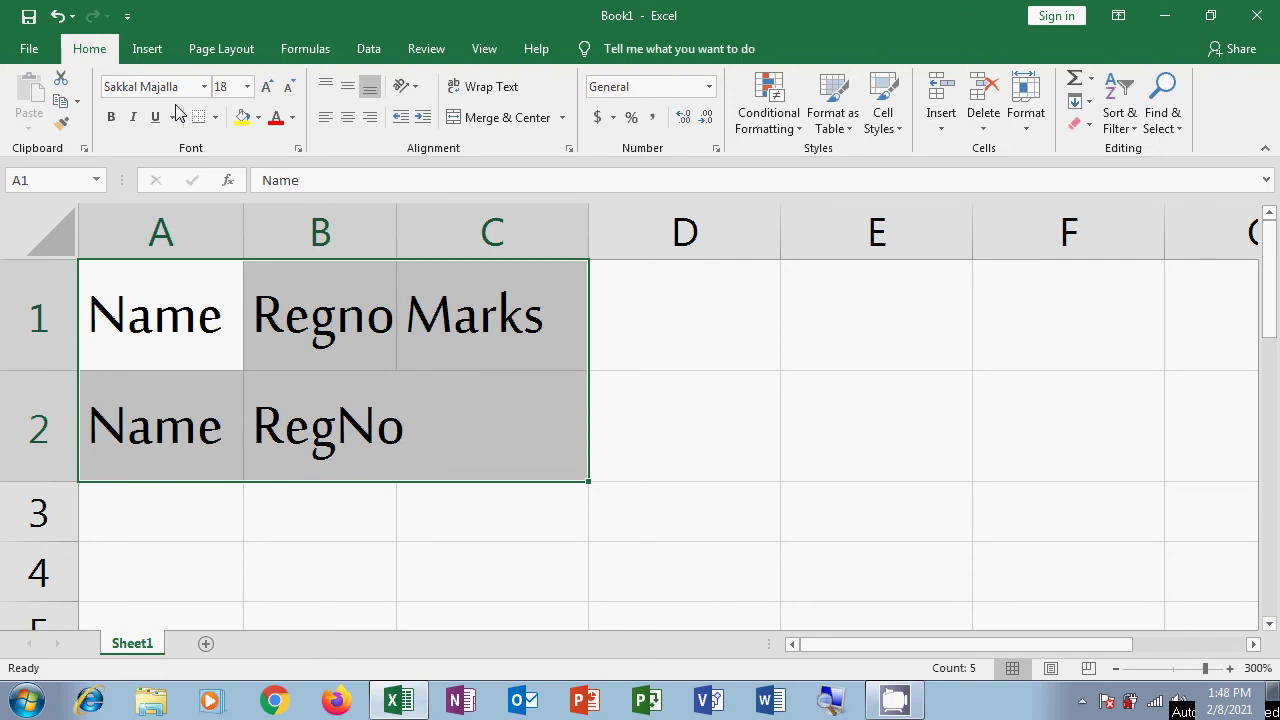
{"action": "key", "text": "ctrl+i"}
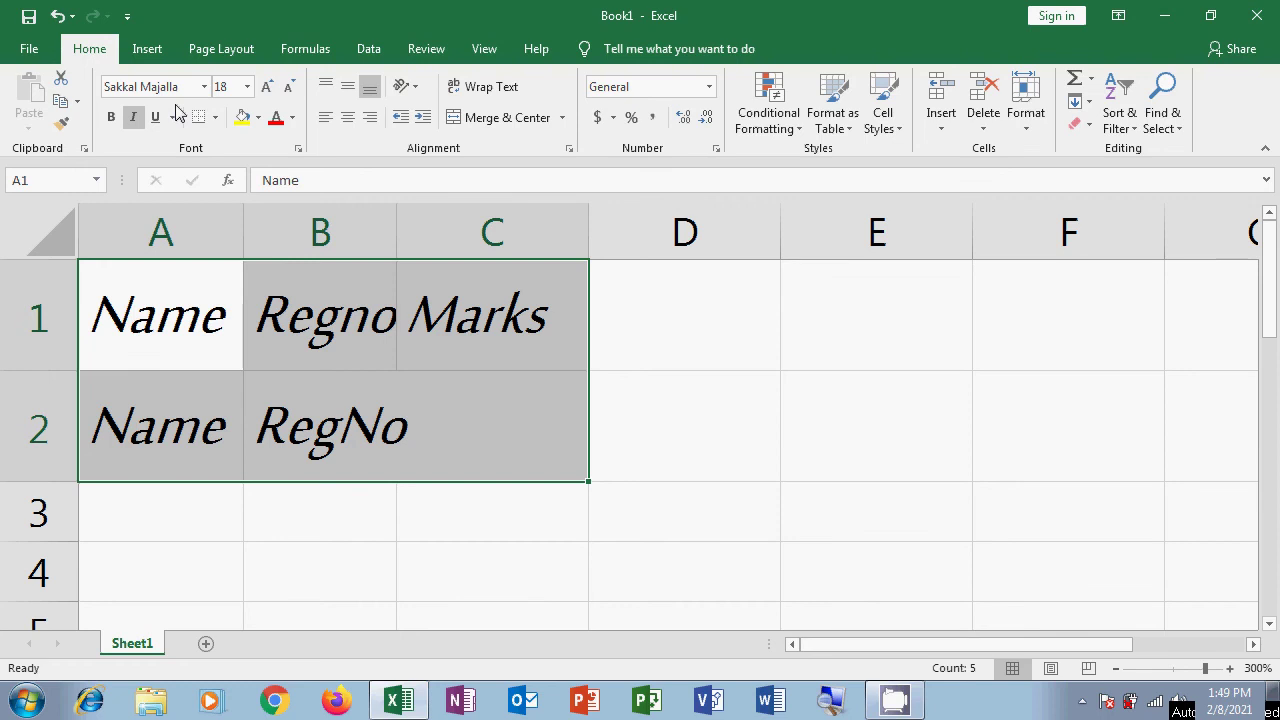
{"action": "key", "text": "ctrl+i"}
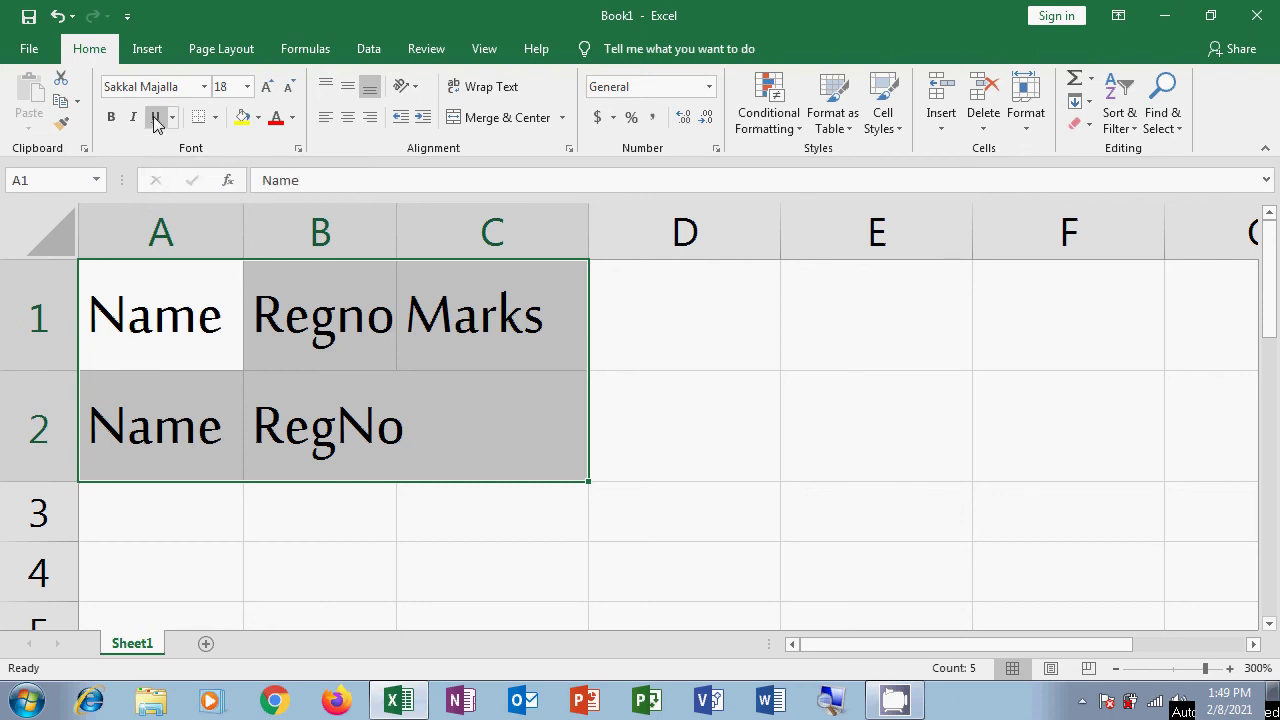
Underline the heading text in A1:C2, toggling it off and on with Ctrl+U.
{"action": "left_click", "coordinate": [155, 118]}
{"action": "left_click", "coordinate": [353, 561]}
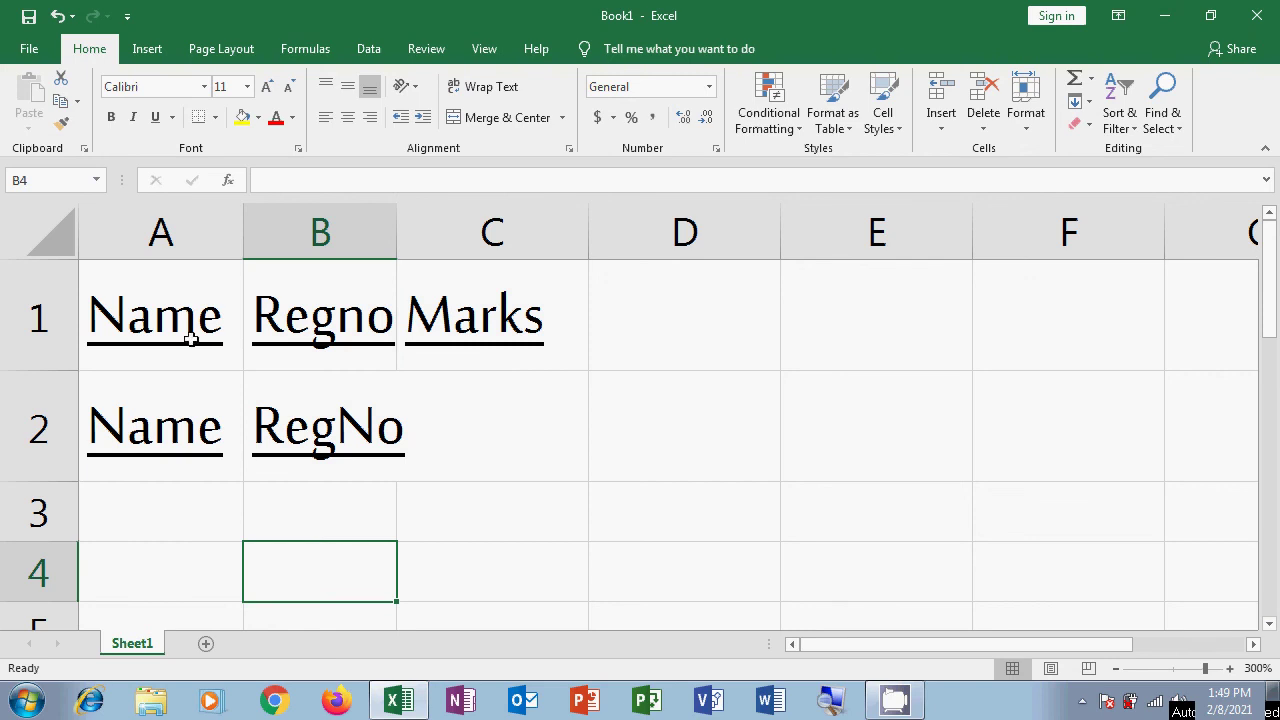
{"action": "left_click_drag", "start_coordinate": [190, 340], "coordinate": [483, 391]}
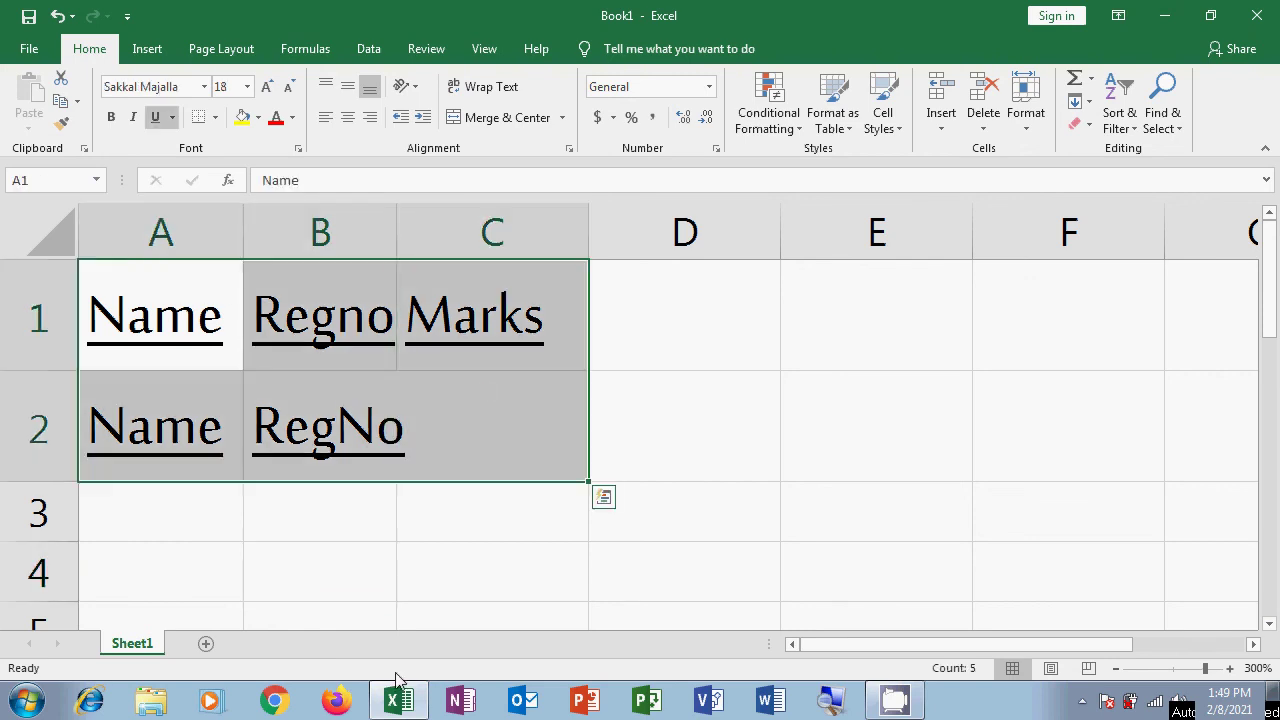
{"action": "key", "text": "ctrl+u"}
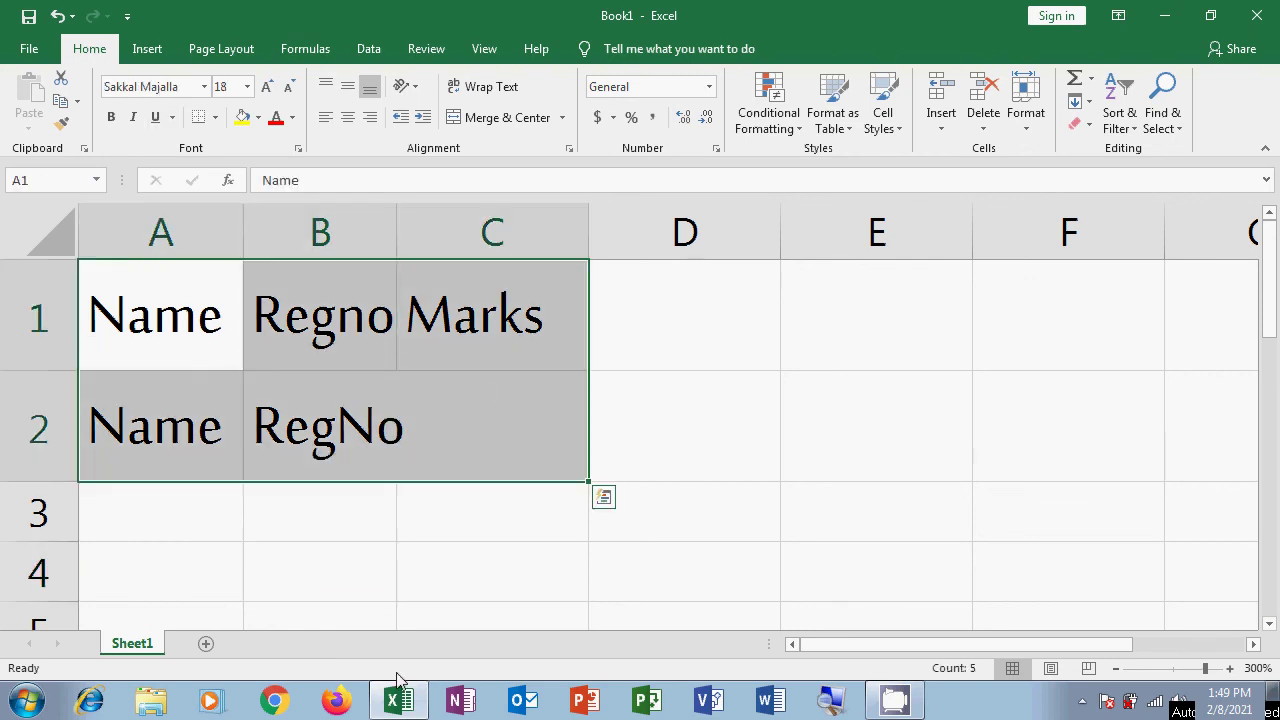
{"action": "key", "text": "ctrl+u"}
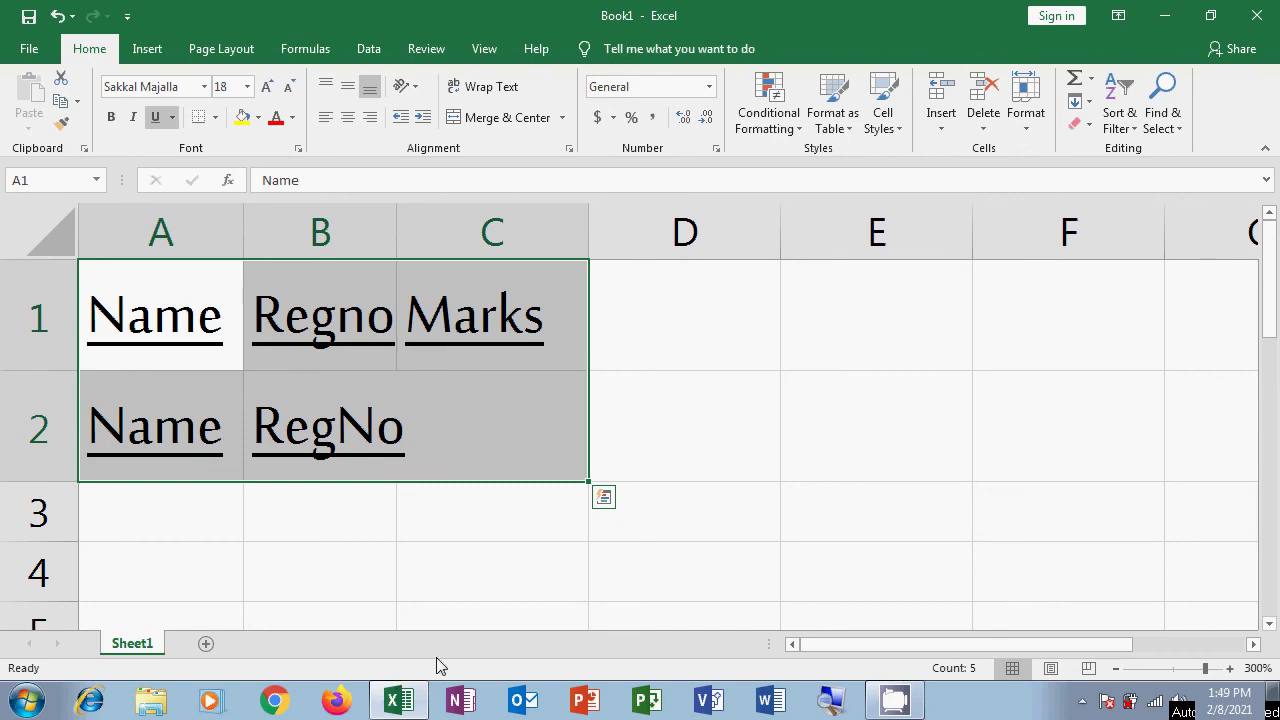
Try a double underline on the headings, then remove all underlining with Ctrl+U.
{"action": "left_click", "coordinate": [172, 118]}
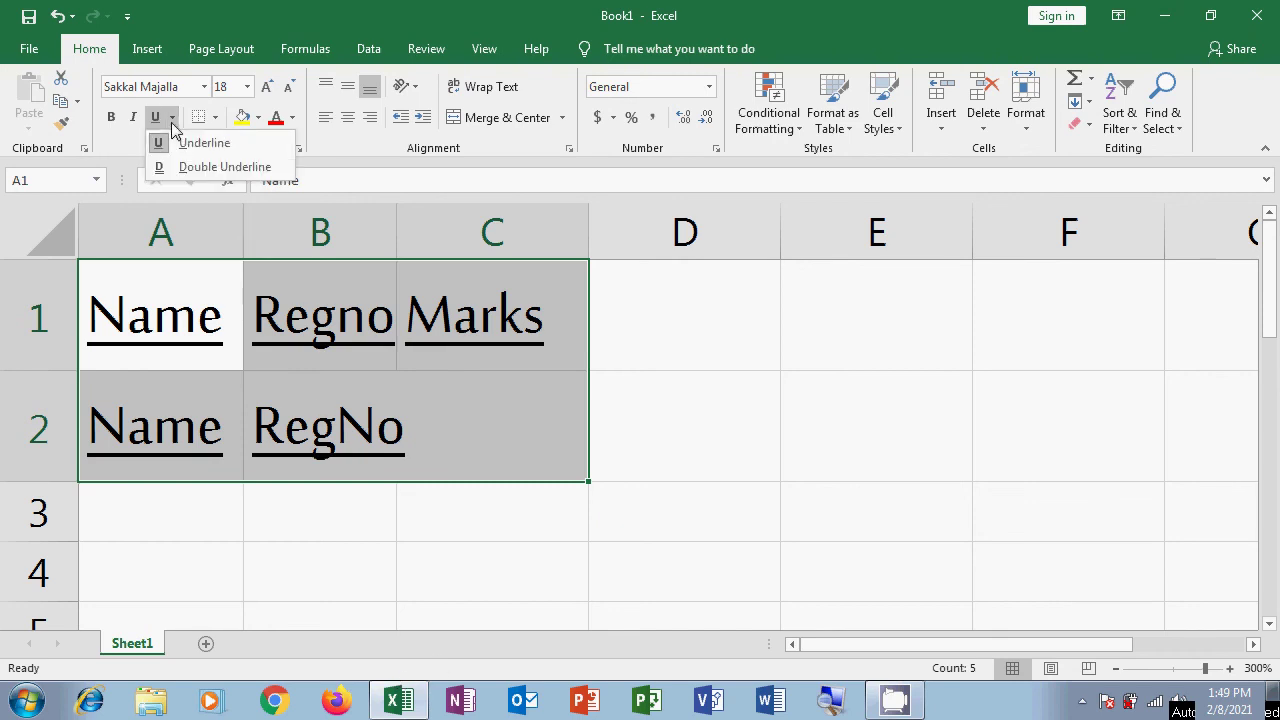
{"action": "left_click", "coordinate": [213, 168]}
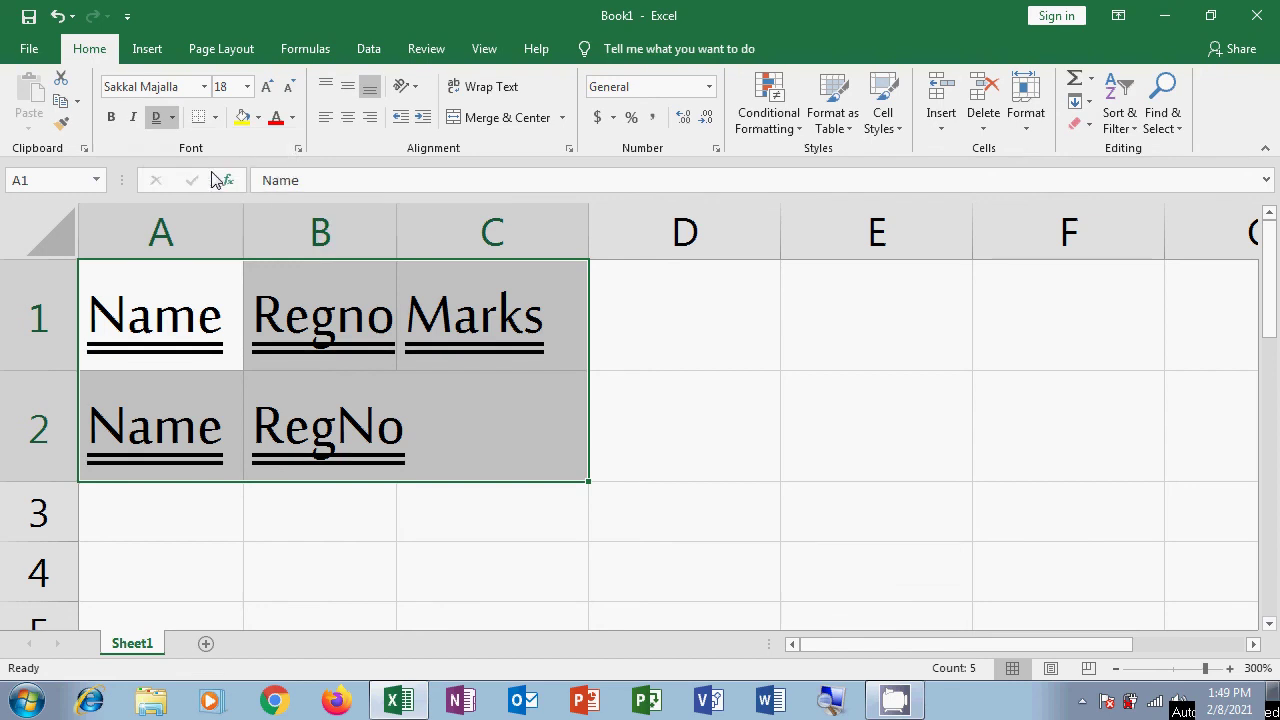
{"action": "left_click", "coordinate": [295, 547]}
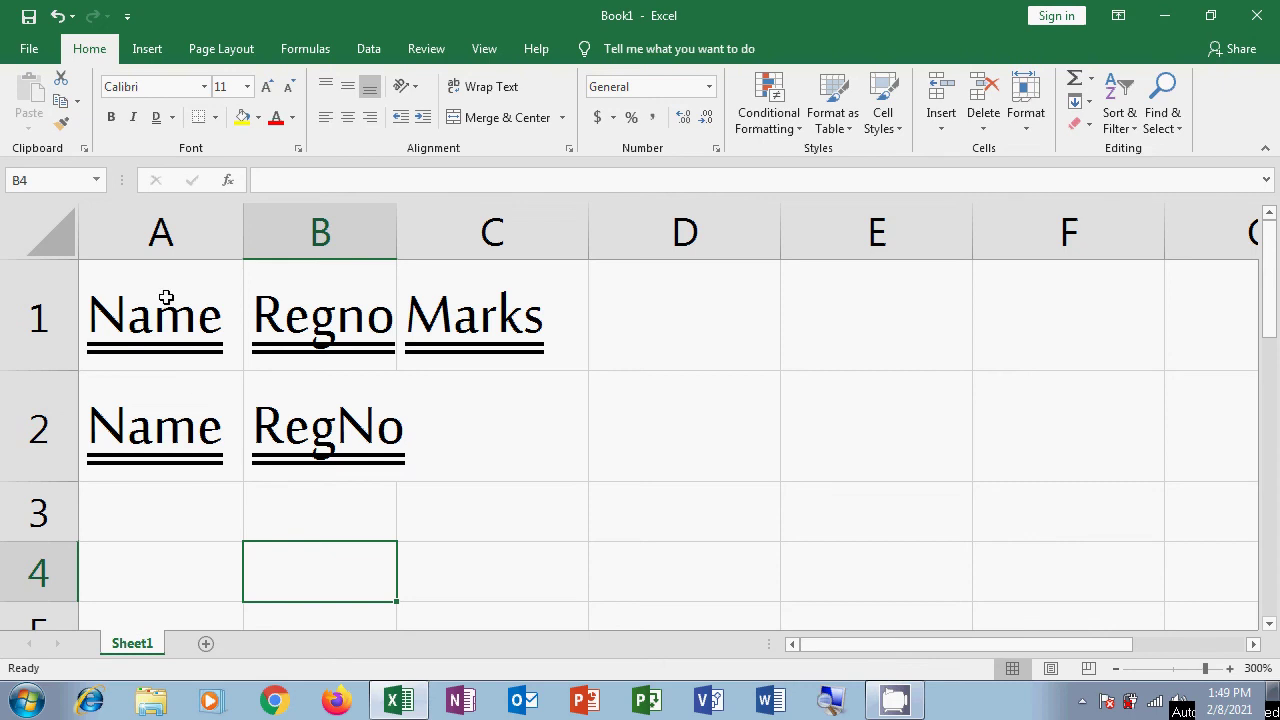
{"action": "left_click_drag", "start_coordinate": [160, 298], "coordinate": [462, 401]}
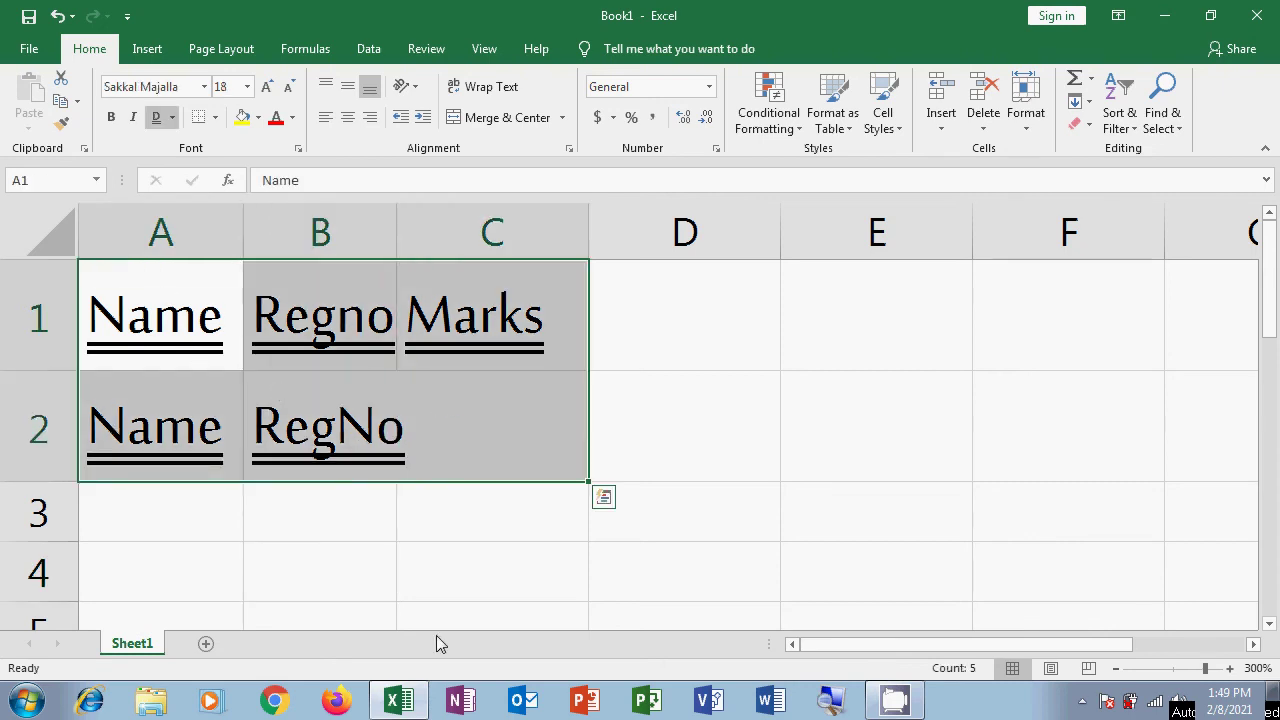
{"action": "key", "text": "ctrl+u"}
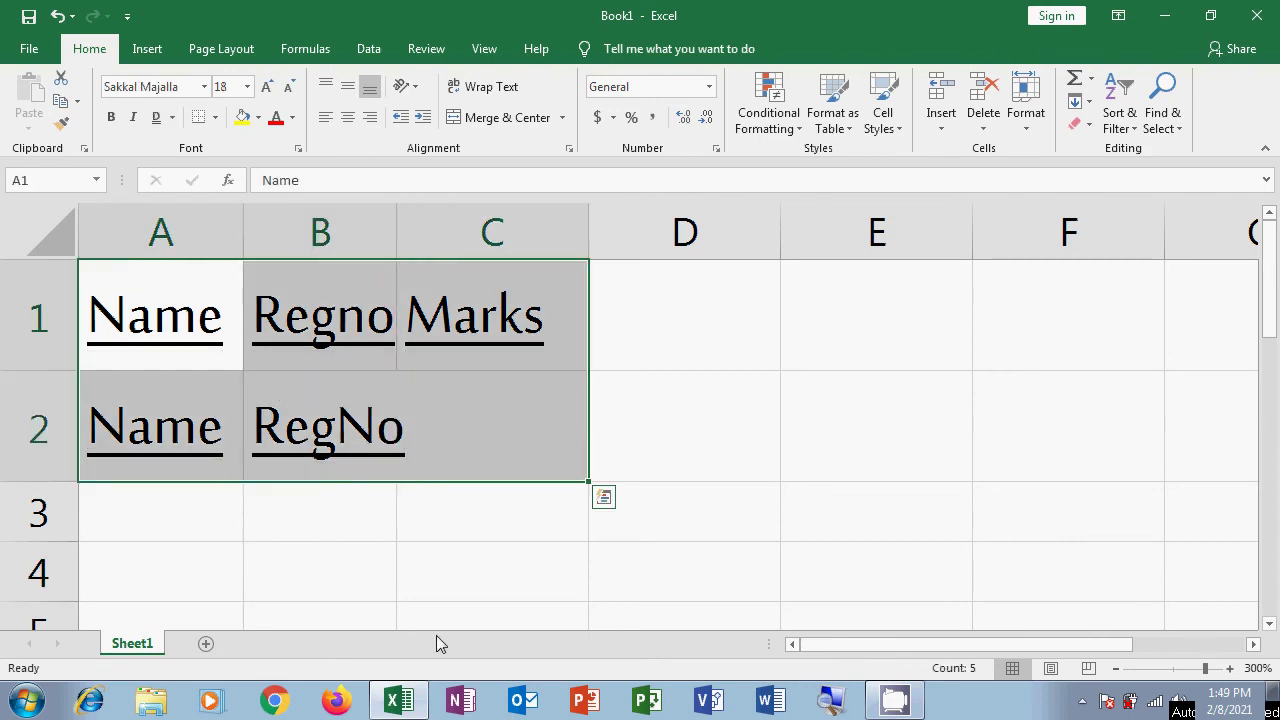
{"action": "key", "text": "ctrl+u"}
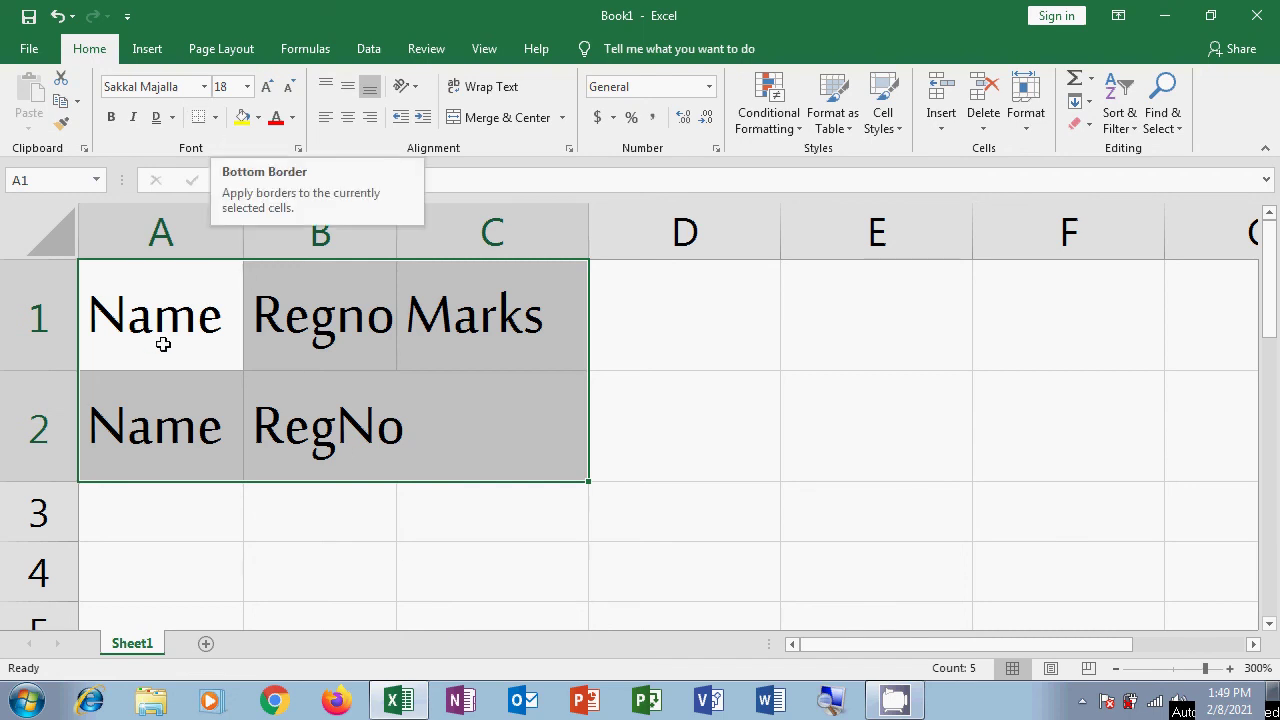
{"action": "left_click", "coordinate": [256, 532]}
{"action": "left_click_drag", "start_coordinate": [158, 324], "coordinate": [497, 434]}
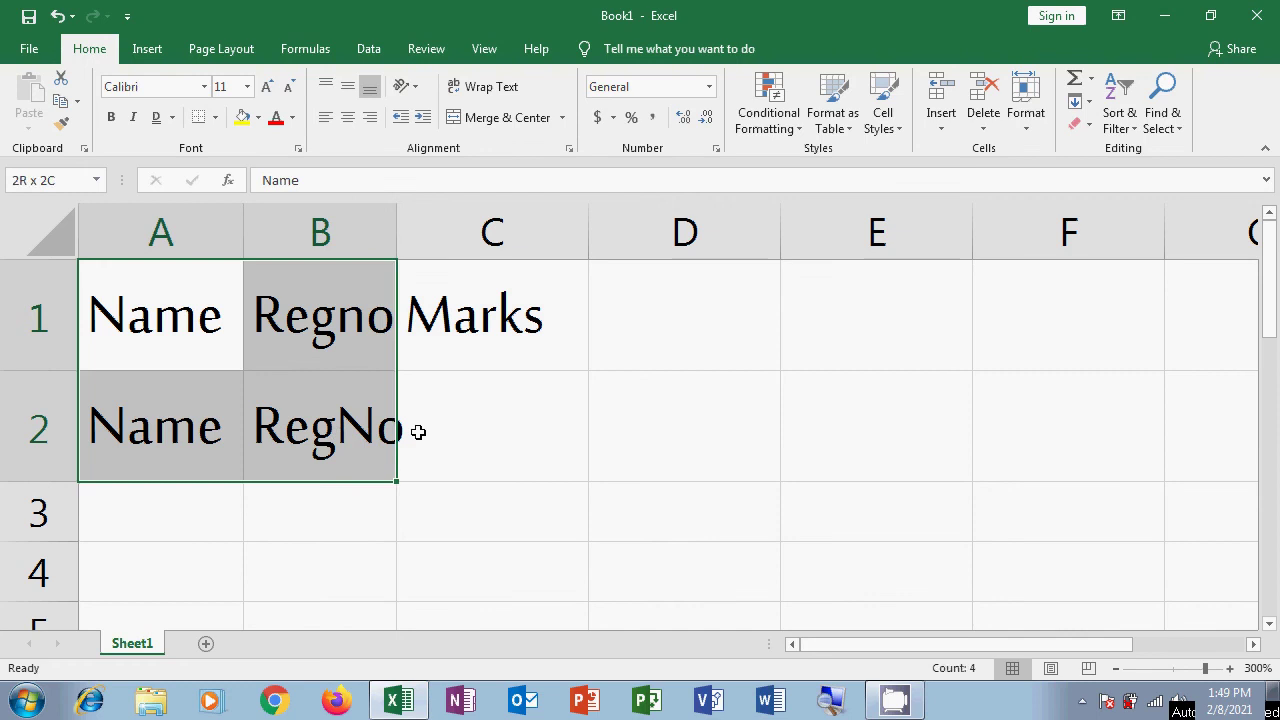
Apply All Borders to A1:C2 and widen column B so Regno fits.
{"action": "left_click", "coordinate": [413, 552]}
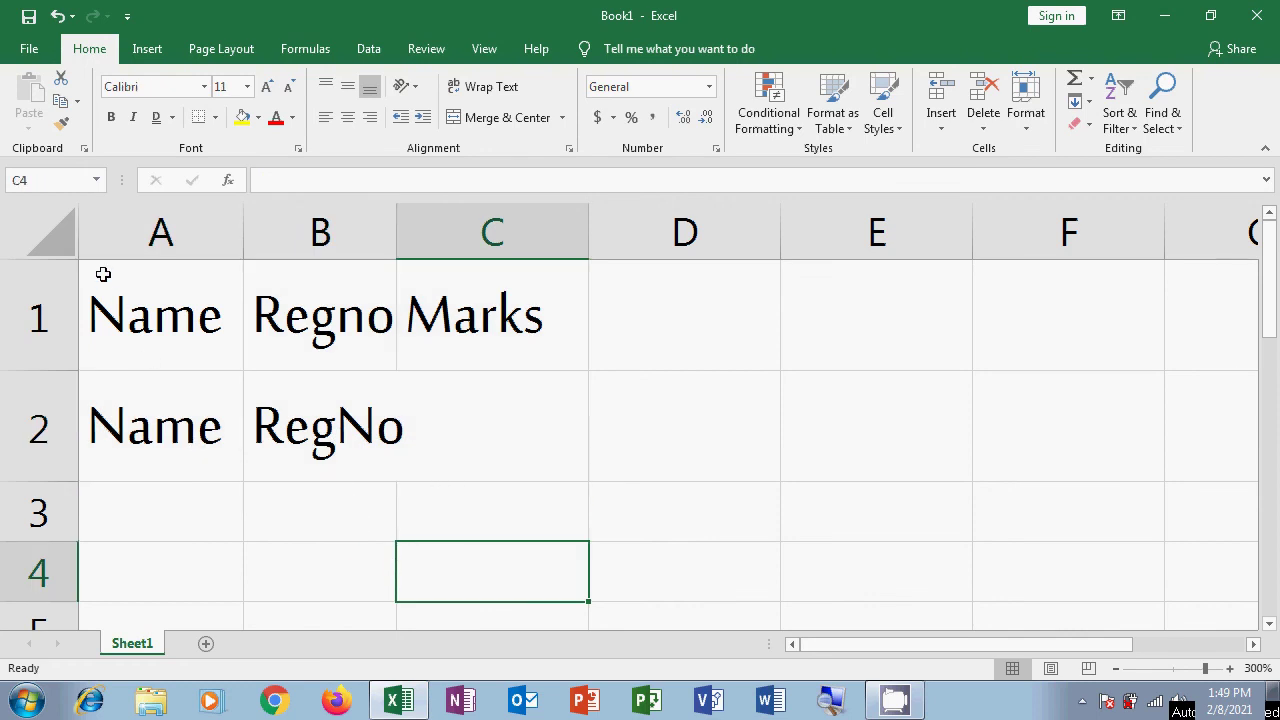
{"action": "left_click_drag", "start_coordinate": [103, 274], "coordinate": [528, 437]}
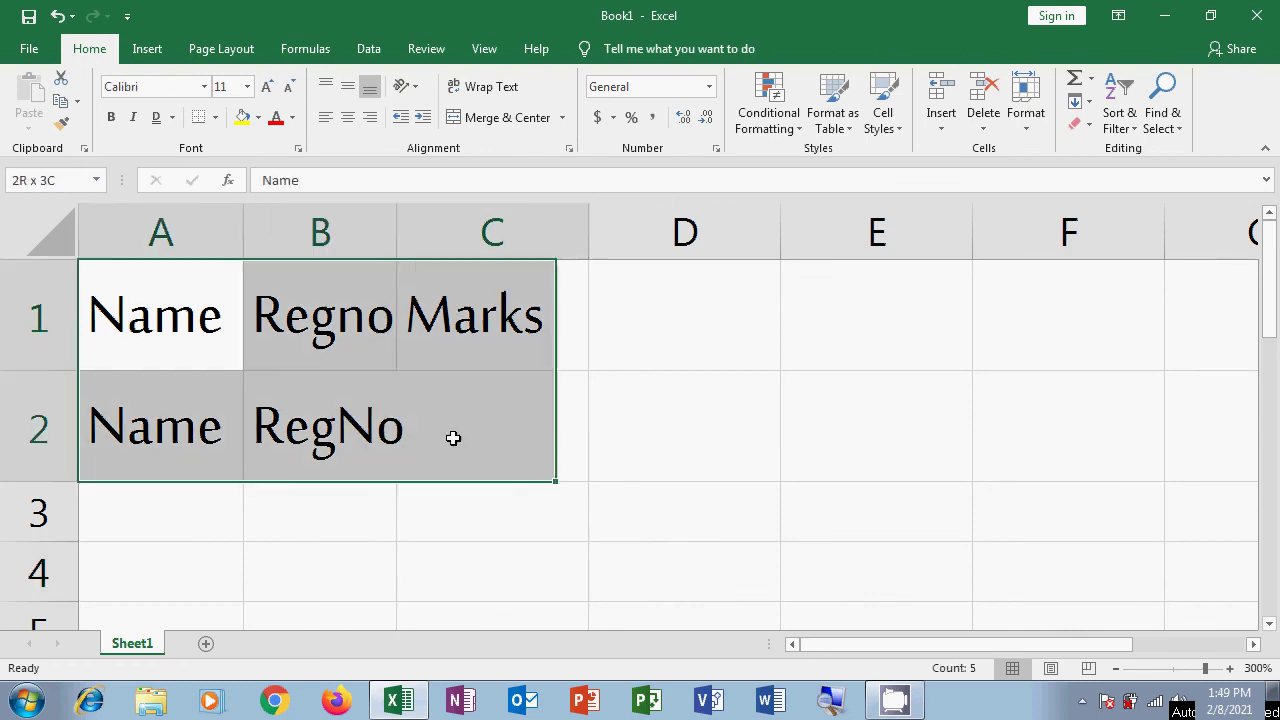
{"action": "left_click", "coordinate": [216, 118]}
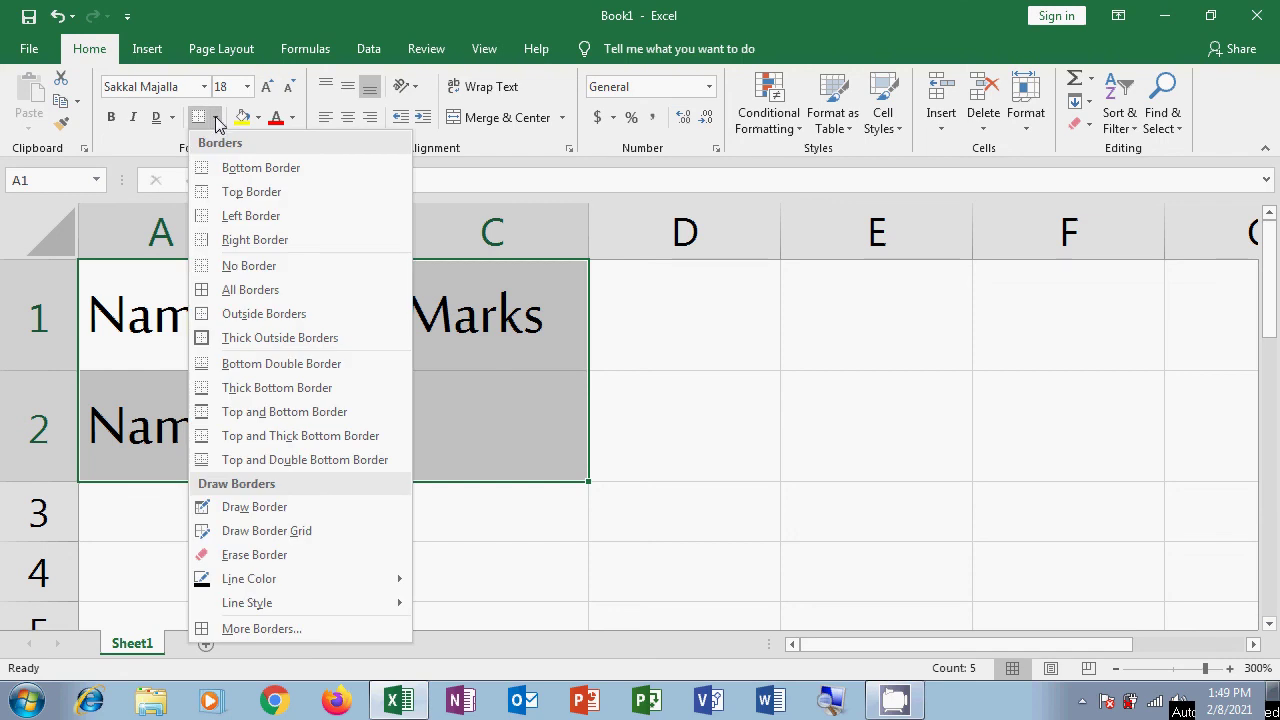
{"action": "left_click", "coordinate": [258, 292]}
{"action": "left_click", "coordinate": [343, 557]}
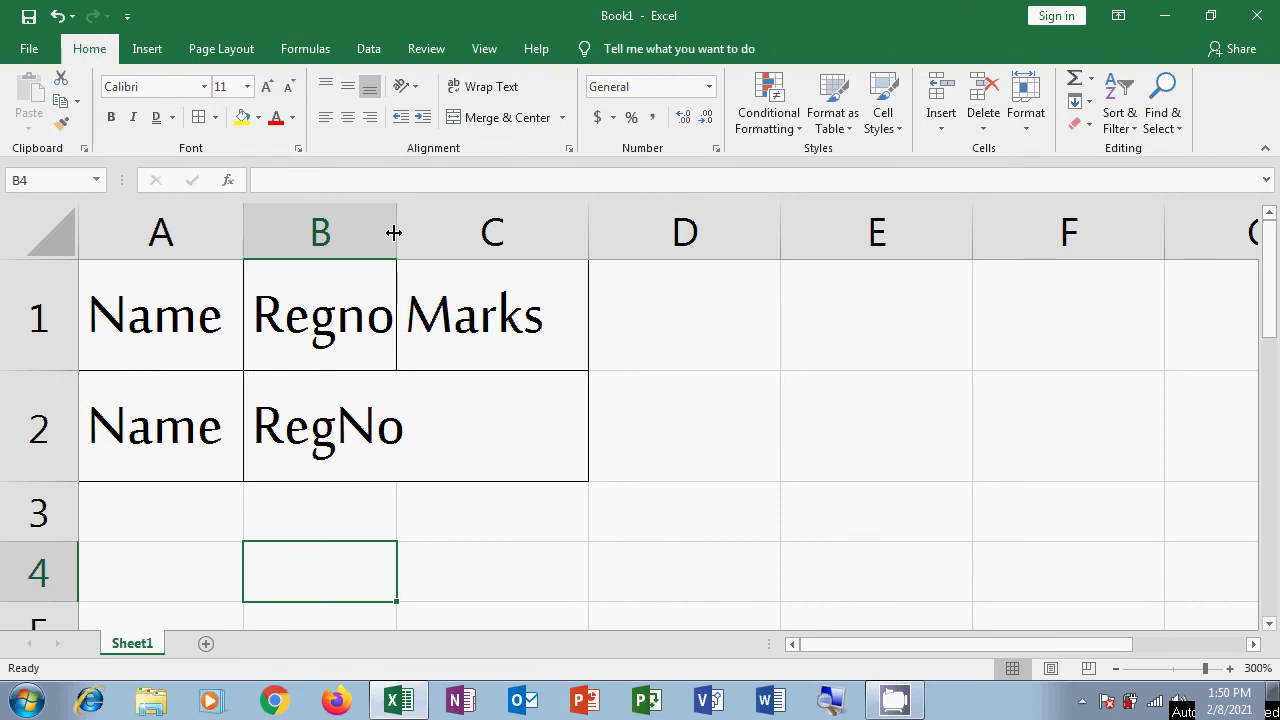
{"action": "left_click_drag", "start_coordinate": [396, 233], "coordinate": [414, 233]}
Remove all borders from A1:C2 using No Border.
{"action": "left_click", "coordinate": [505, 575]}
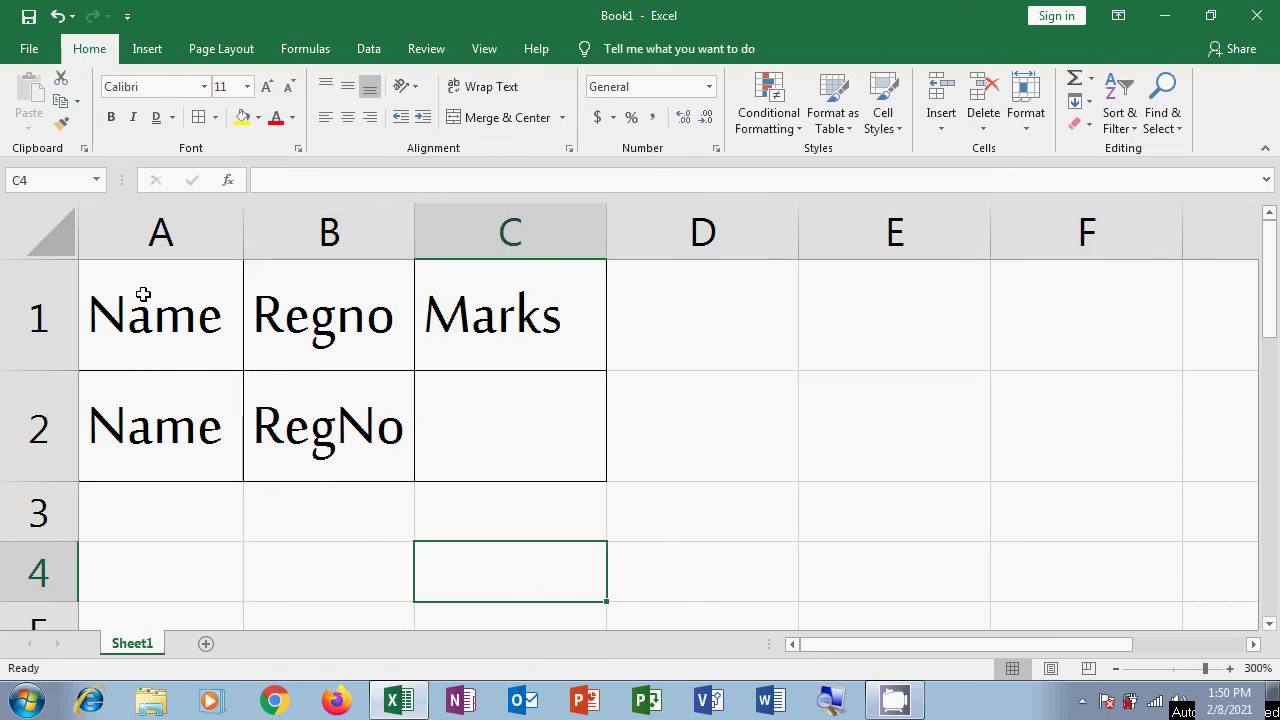
{"action": "left_click_drag", "start_coordinate": [143, 294], "coordinate": [506, 426]}
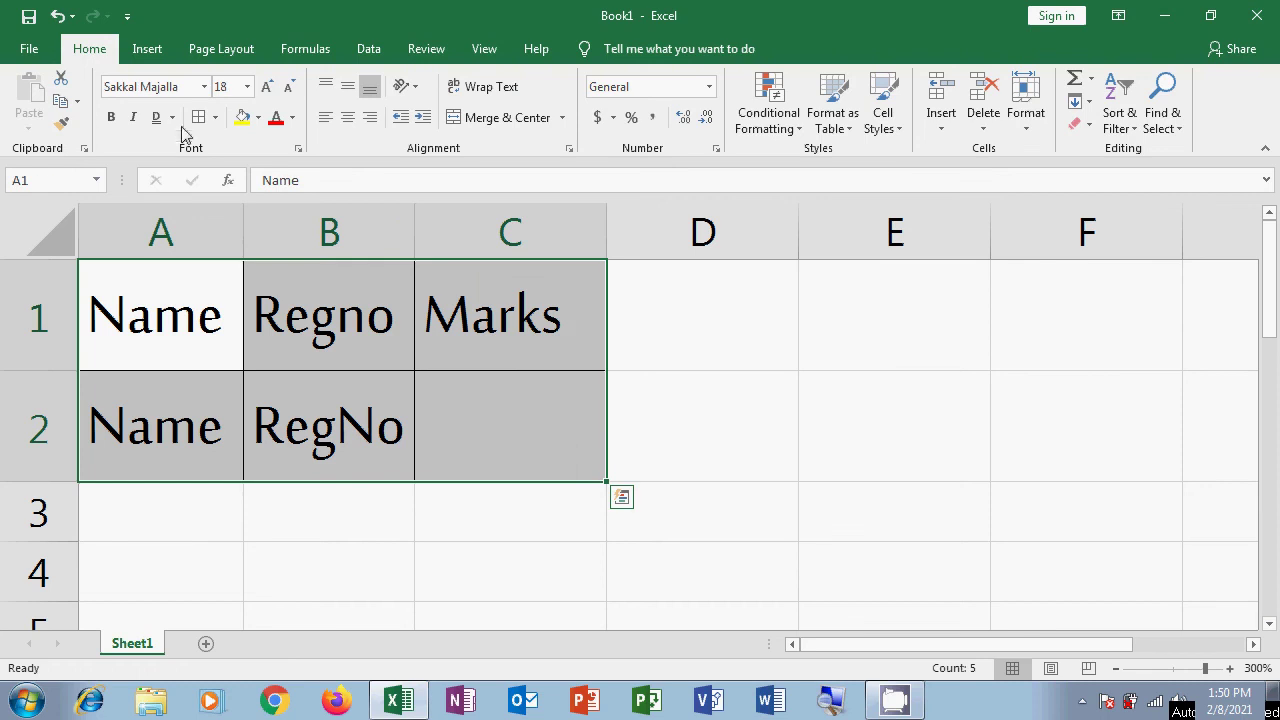
{"action": "left_click", "coordinate": [214, 117]}
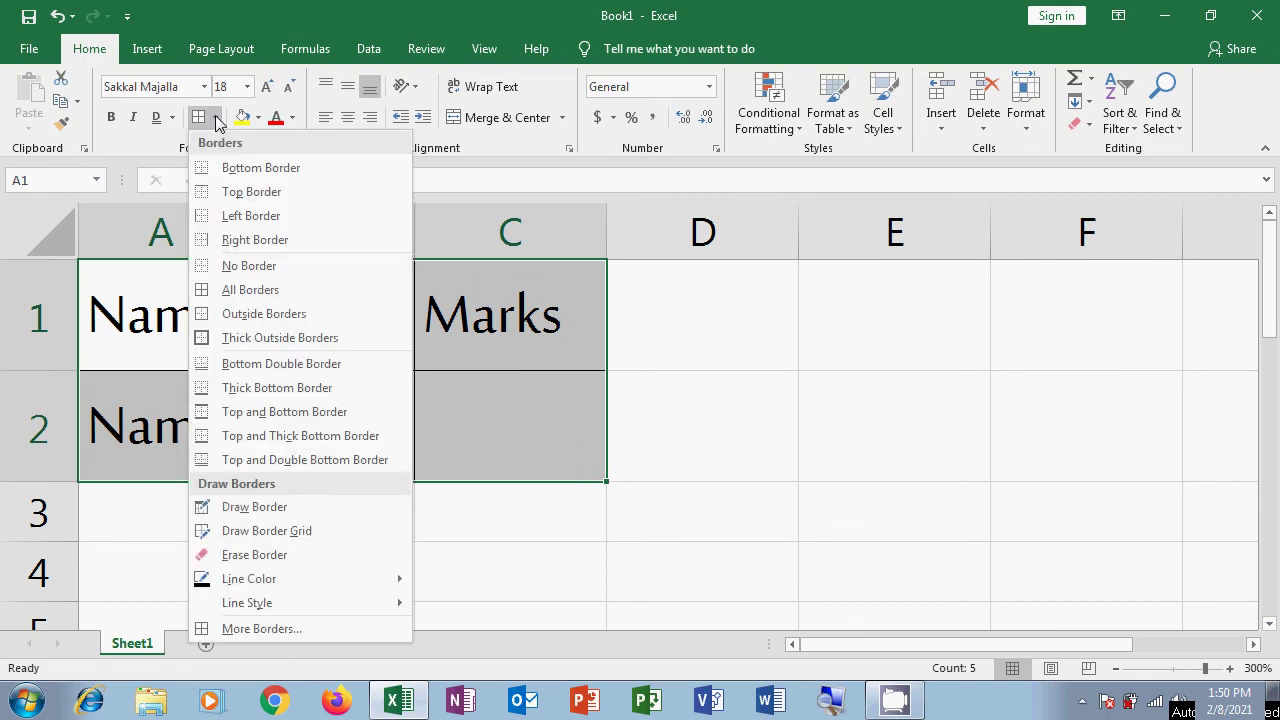
{"action": "left_click", "coordinate": [264, 266]}
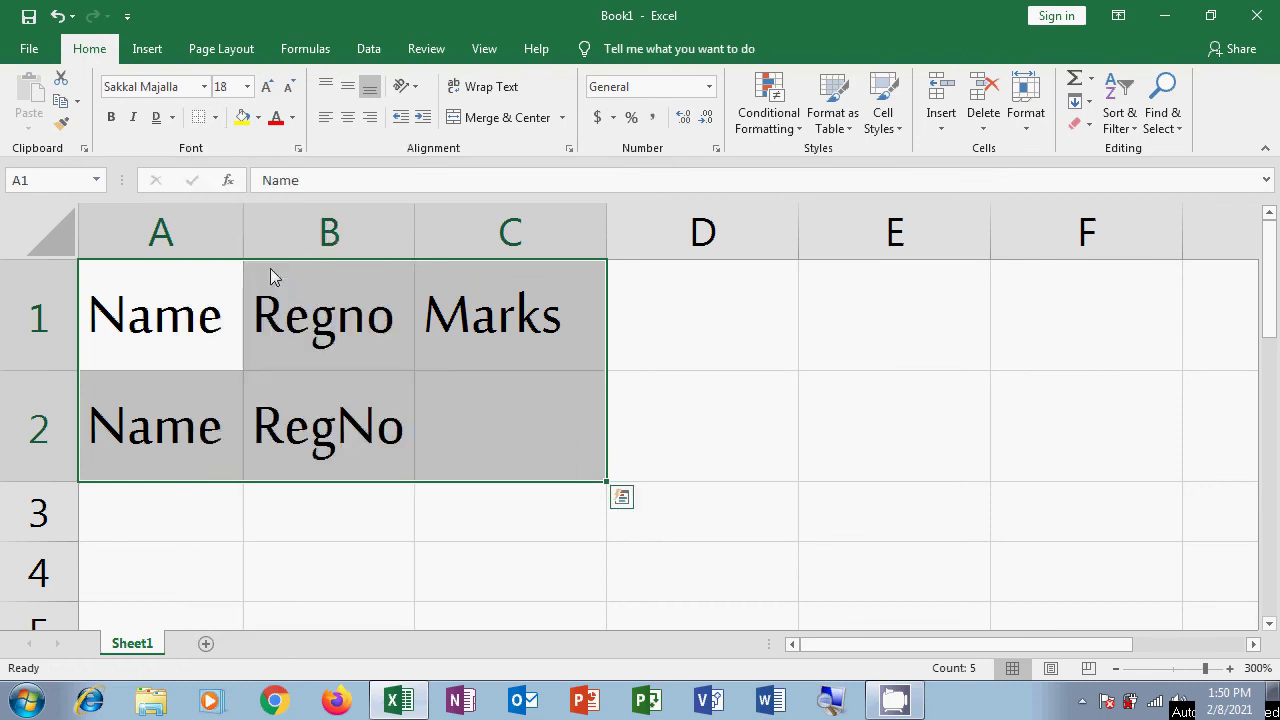
{"action": "left_click", "coordinate": [214, 117]}
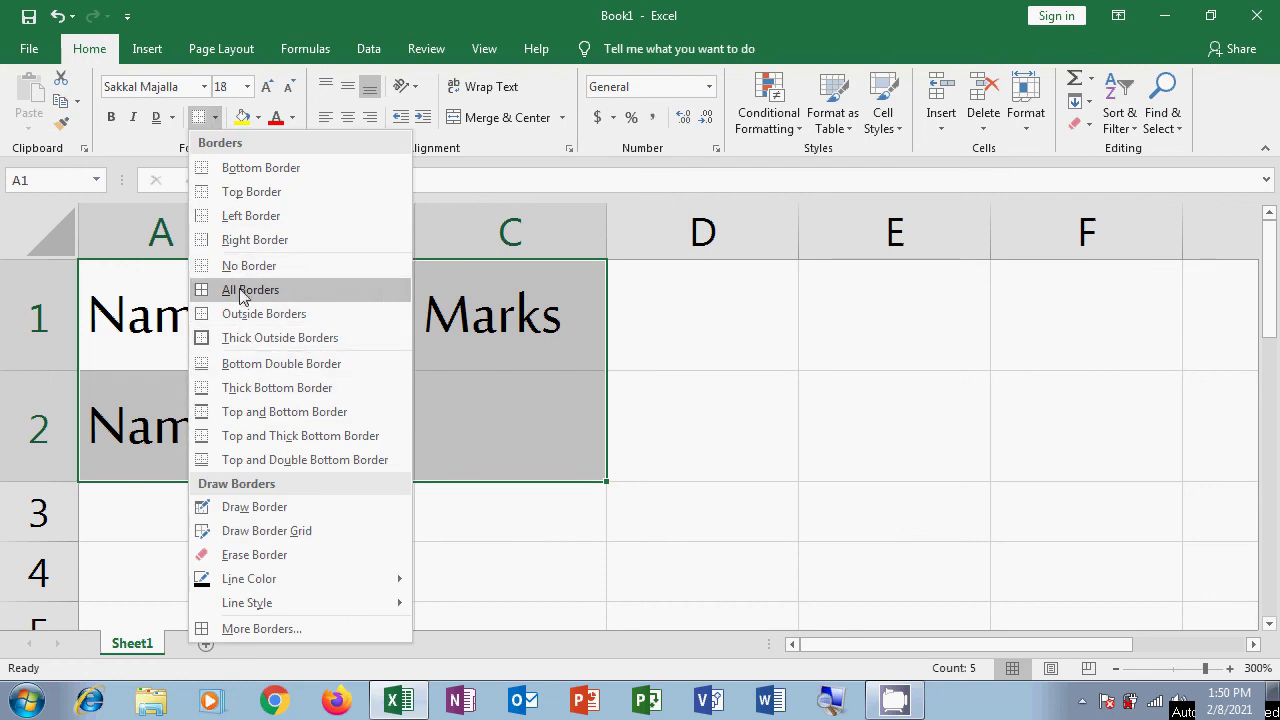
{"action": "left_click", "coordinate": [264, 170]}
{"action": "left_click", "coordinate": [336, 574]}
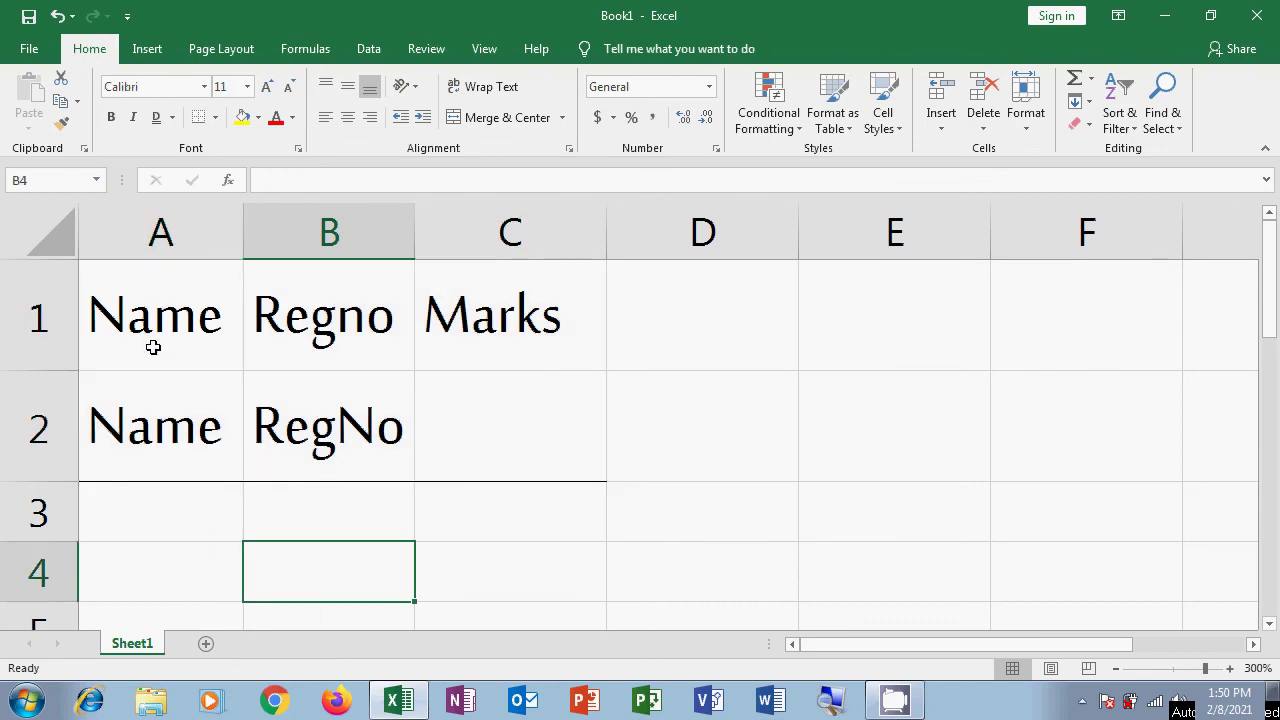
{"action": "left_click_drag", "start_coordinate": [137, 282], "coordinate": [459, 424]}
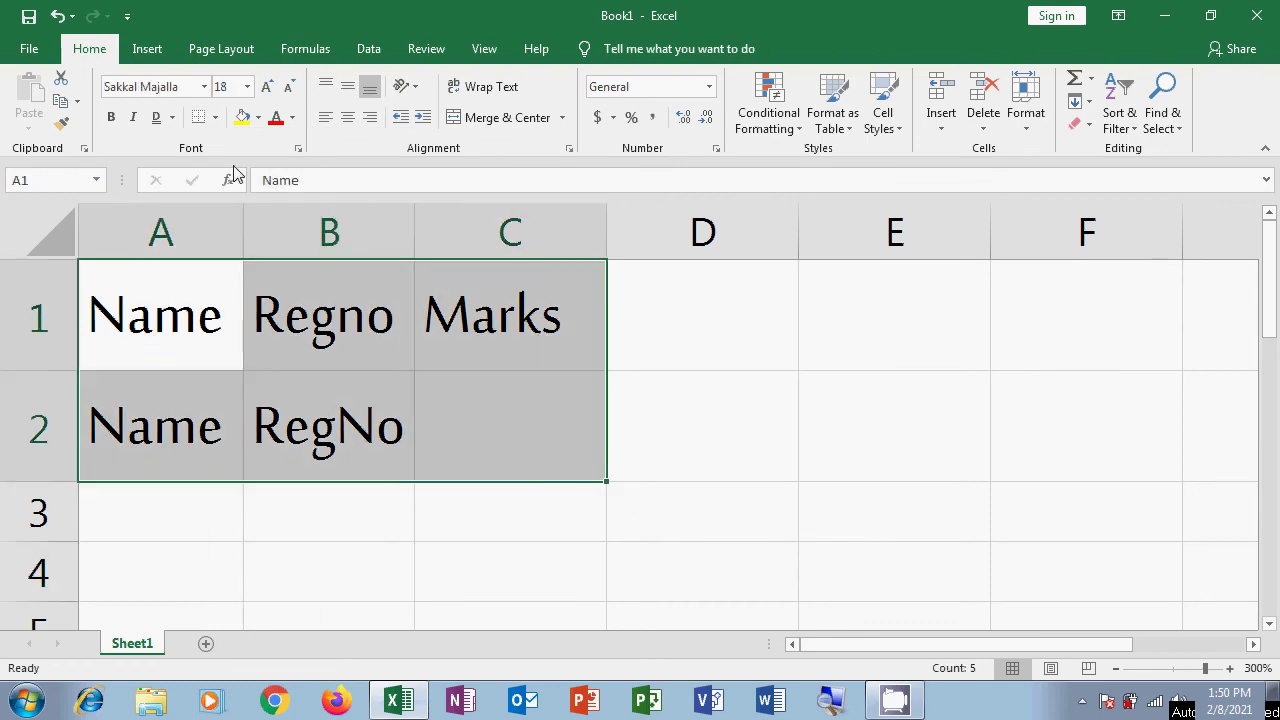
{"action": "left_click", "coordinate": [216, 119]}
{"action": "left_click", "coordinate": [260, 167]}
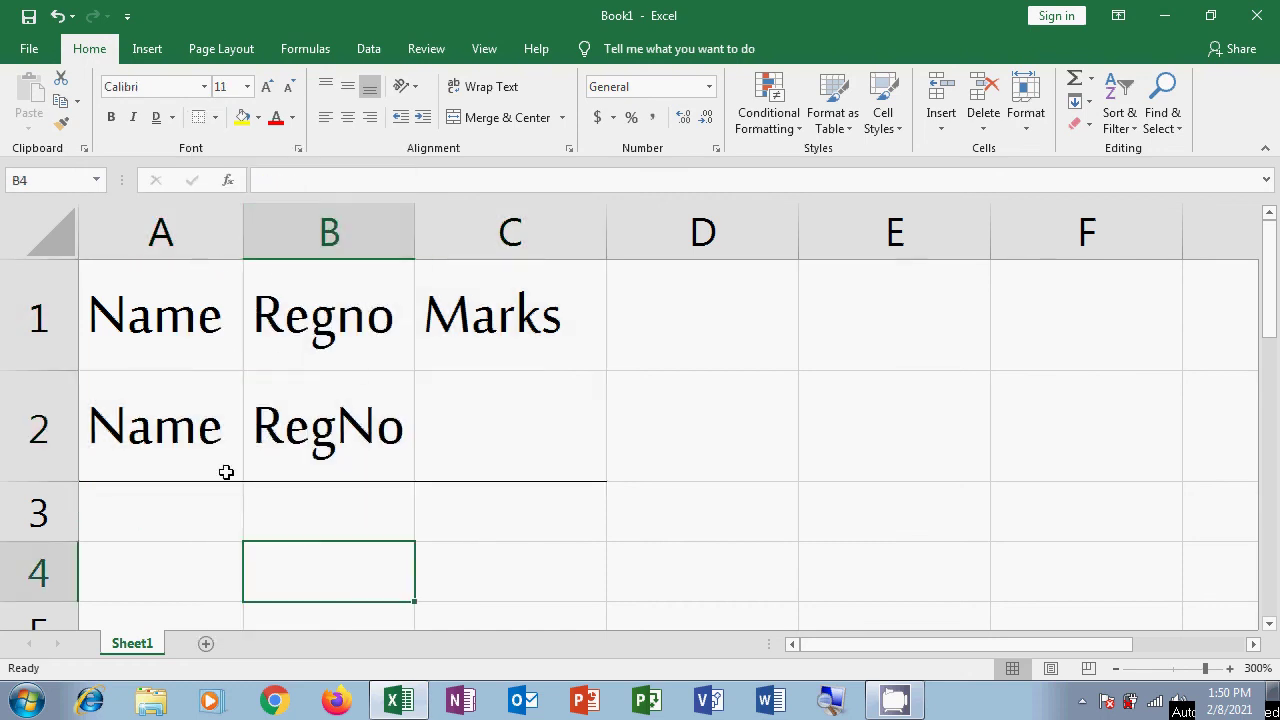
{"action": "left_click_drag", "start_coordinate": [100, 314], "coordinate": [566, 434]}
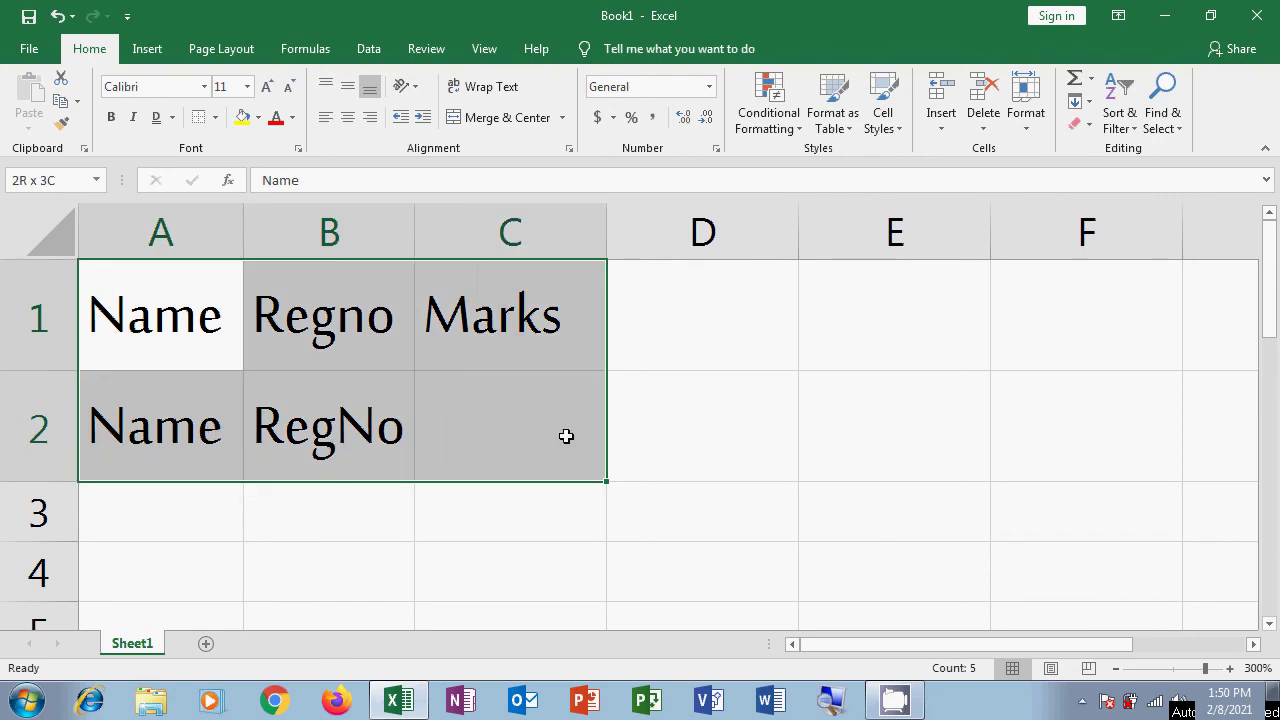
{"action": "left_click", "coordinate": [214, 117]}
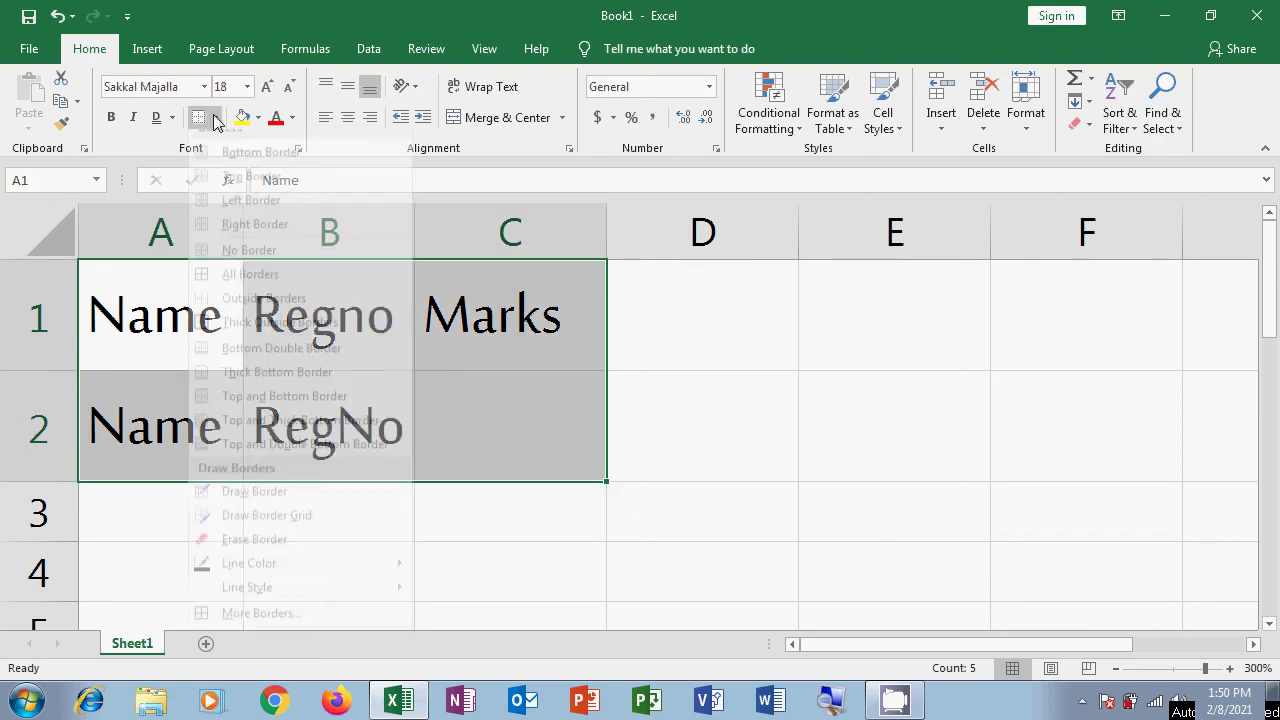
{"action": "left_click", "coordinate": [262, 289]}
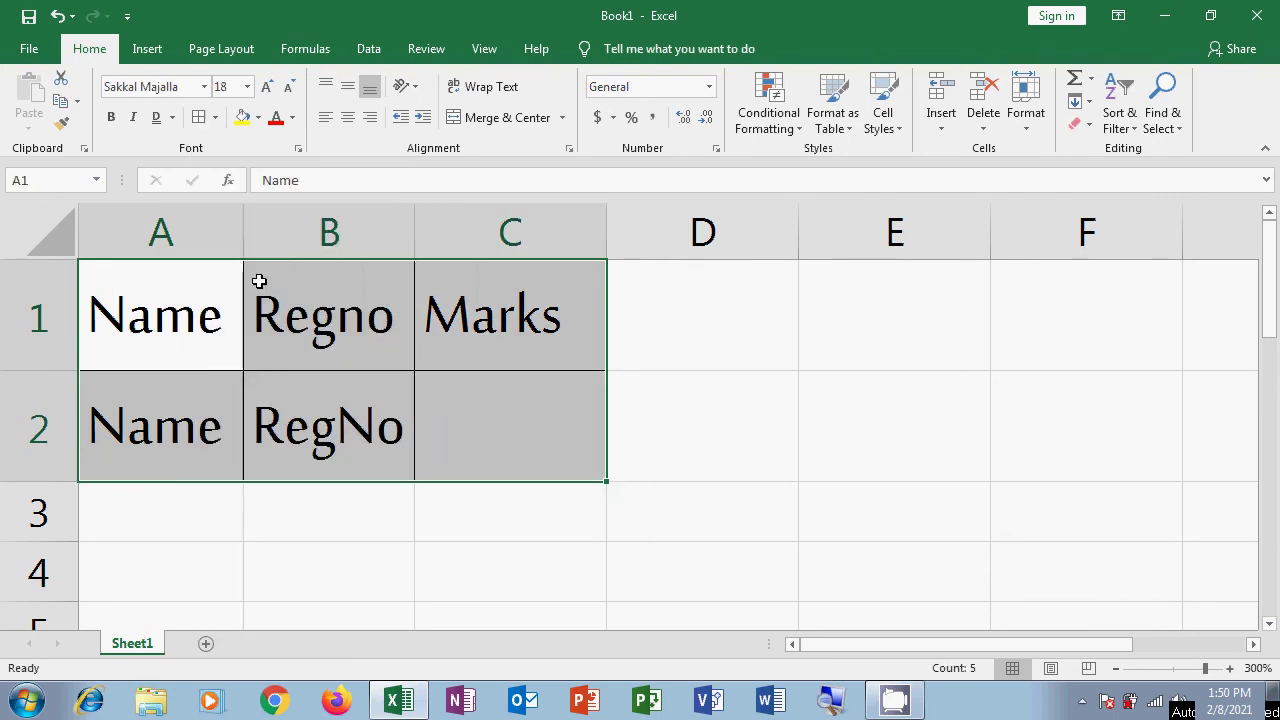
{"action": "left_click", "coordinate": [214, 117]}
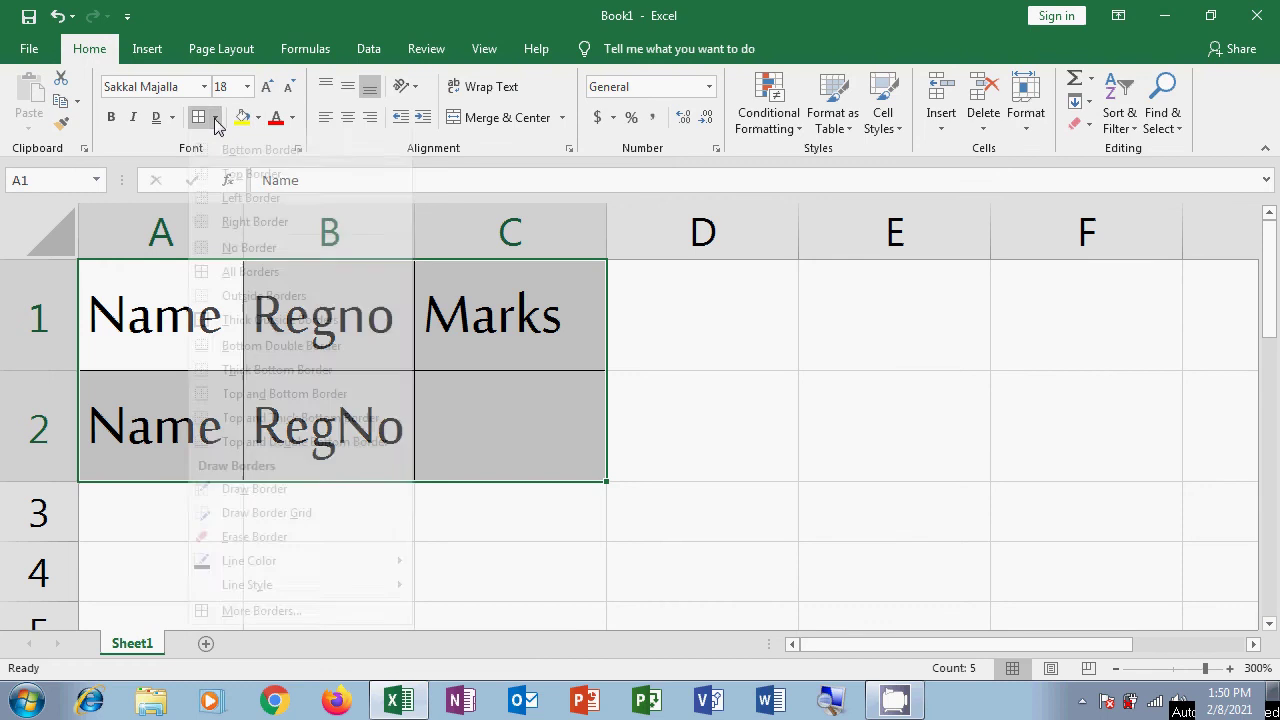
{"action": "left_click", "coordinate": [250, 289]}
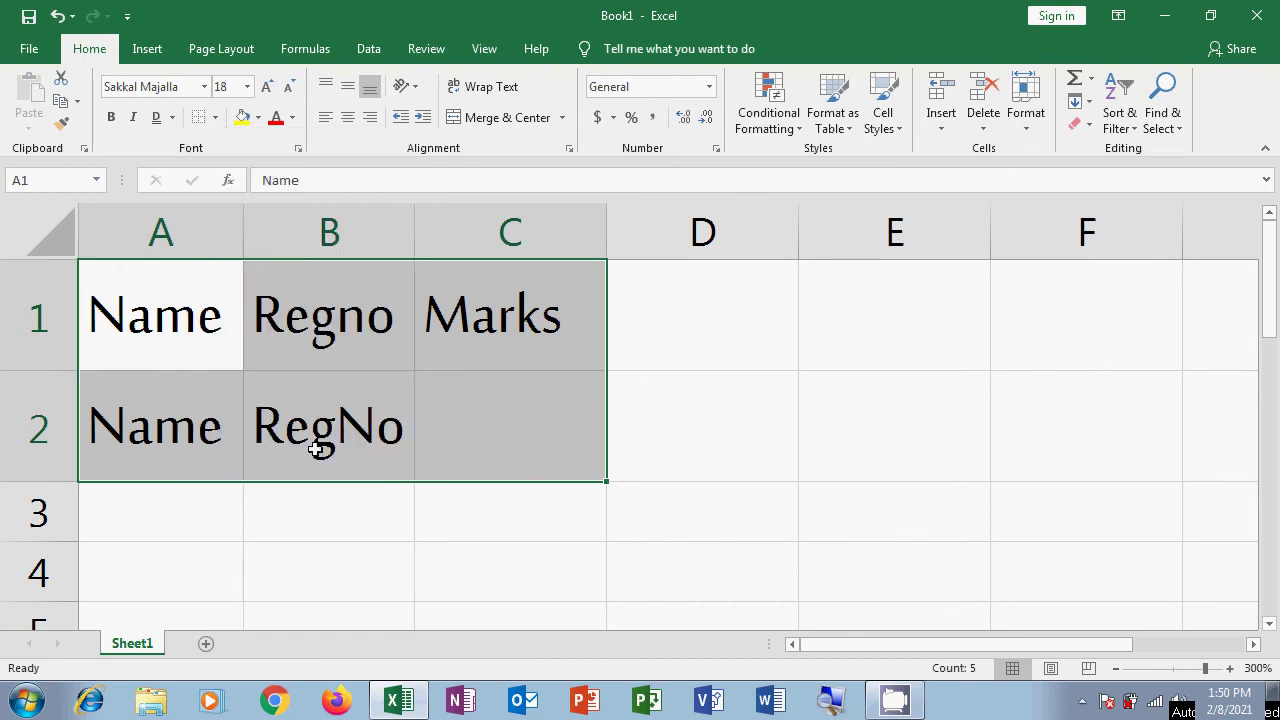
{"action": "left_click", "coordinate": [352, 538]}
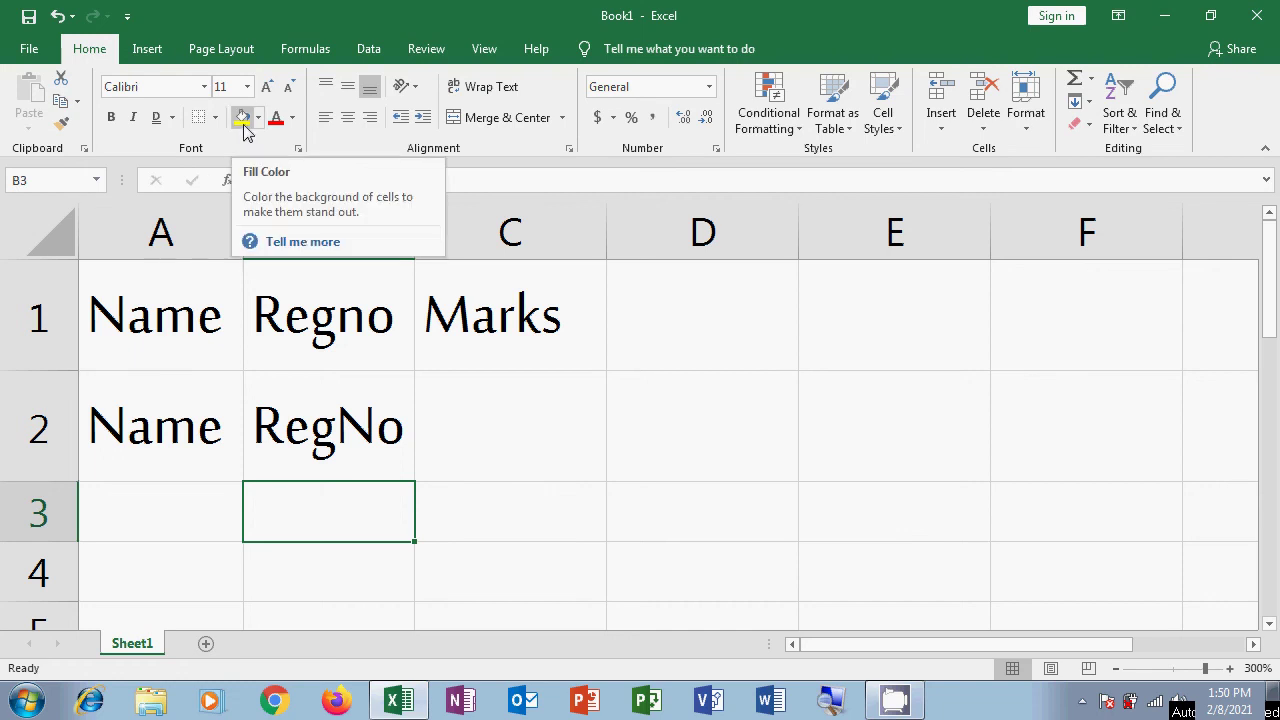
{"action": "left_click", "coordinate": [206, 545]}
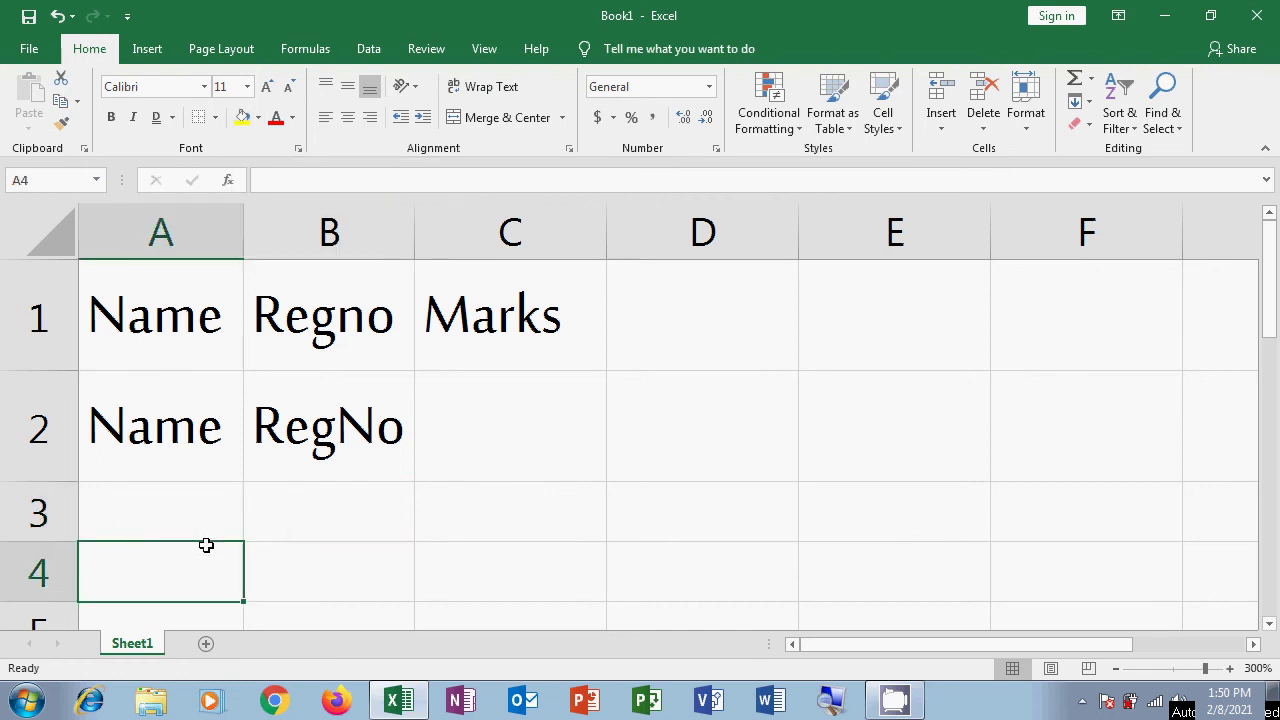
{"action": "left_click_drag", "start_coordinate": [105, 322], "coordinate": [440, 316]}
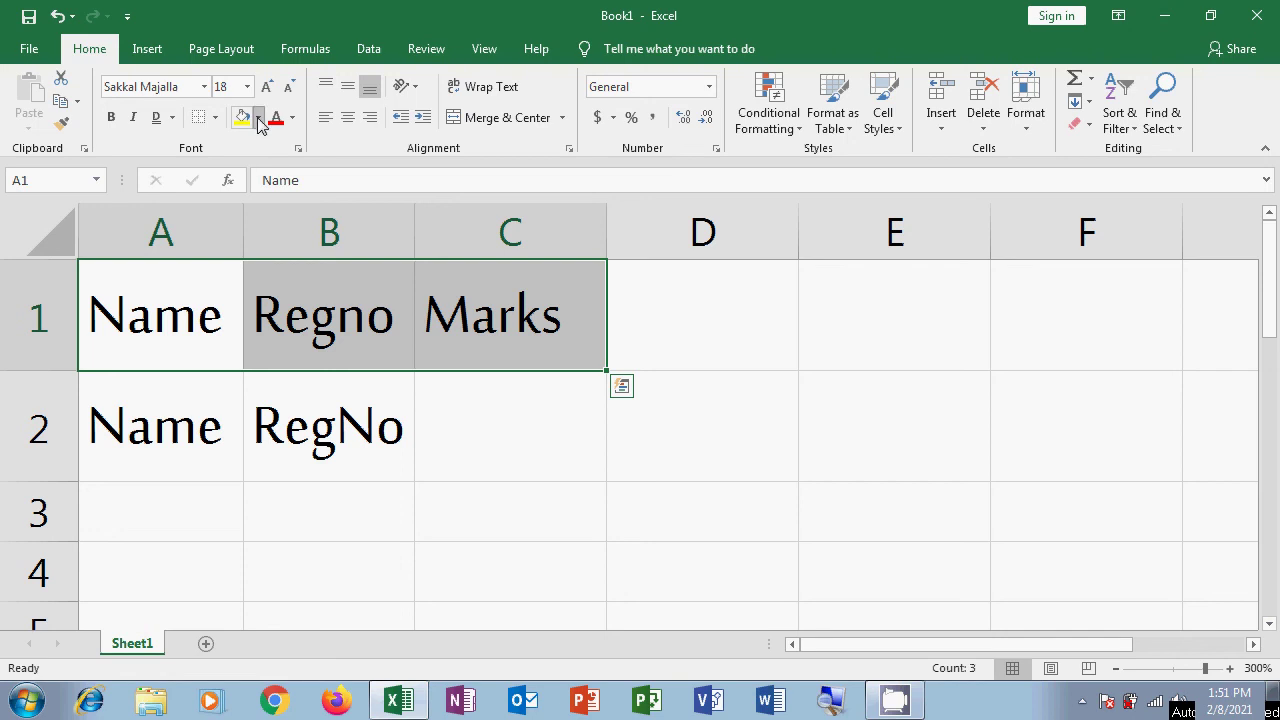
{"action": "left_click", "coordinate": [258, 118]}
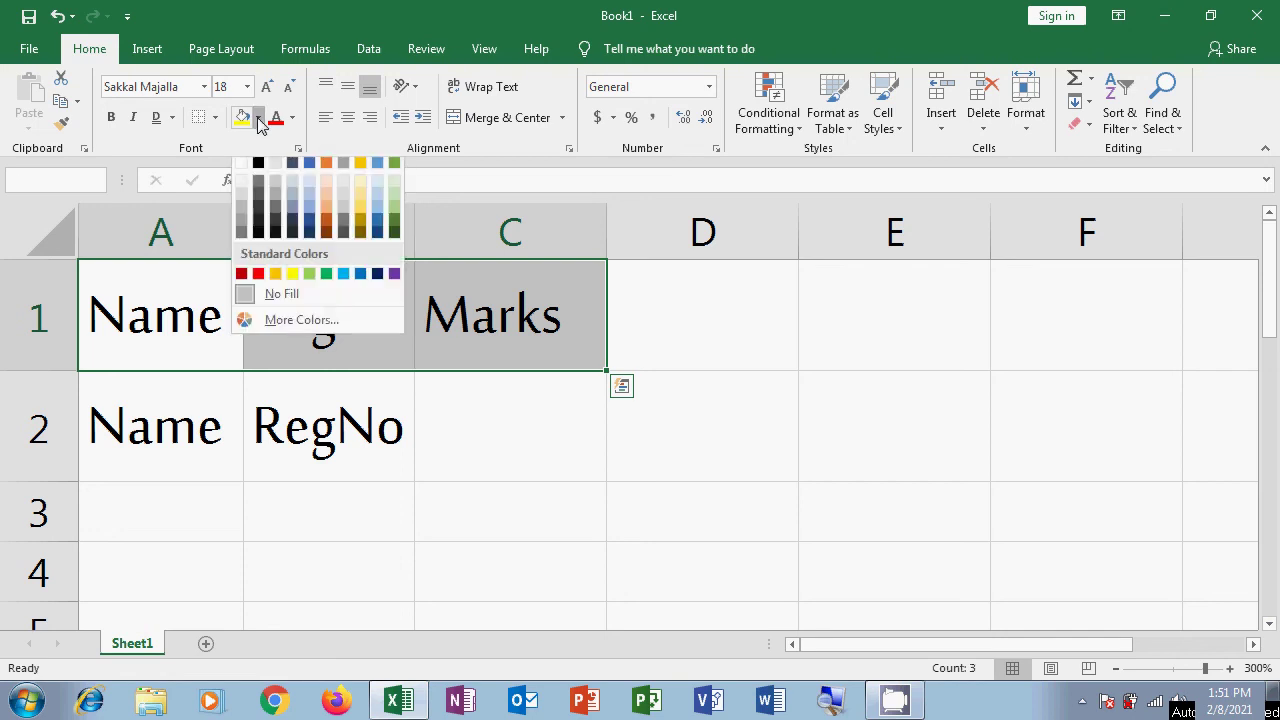
{"action": "left_click", "coordinate": [309, 205]}
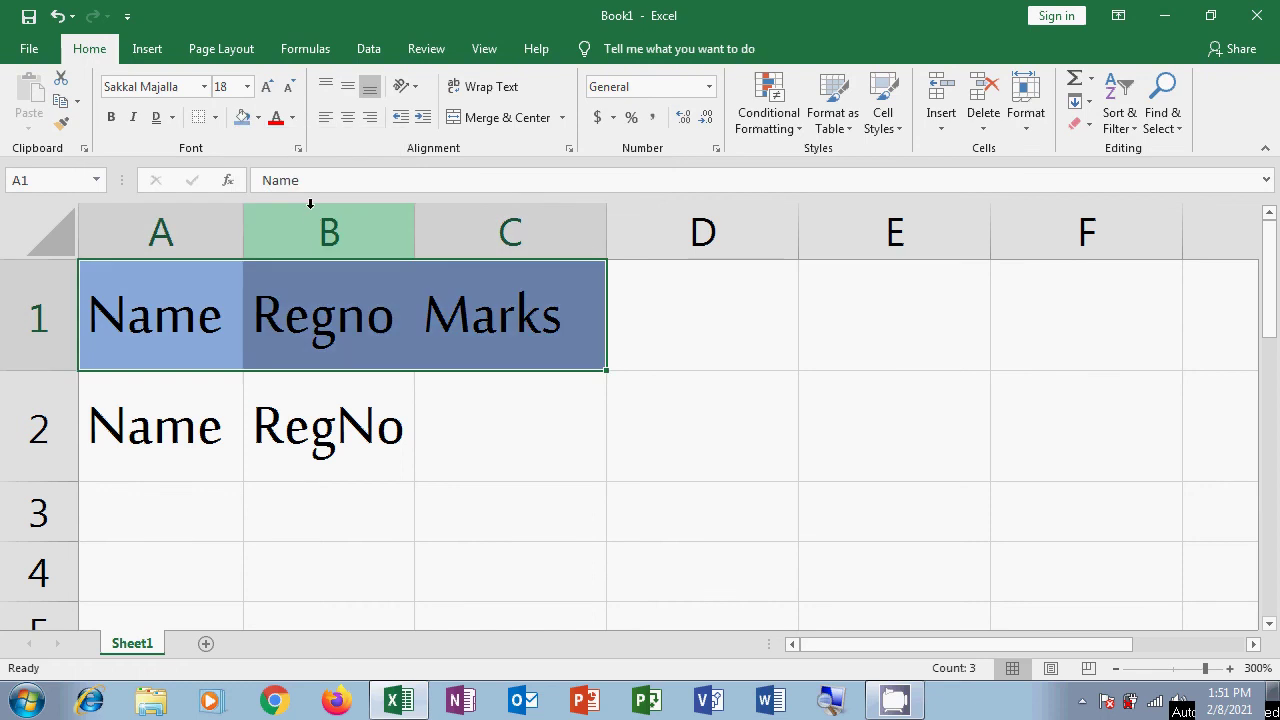
{"action": "left_click", "coordinate": [406, 468]}
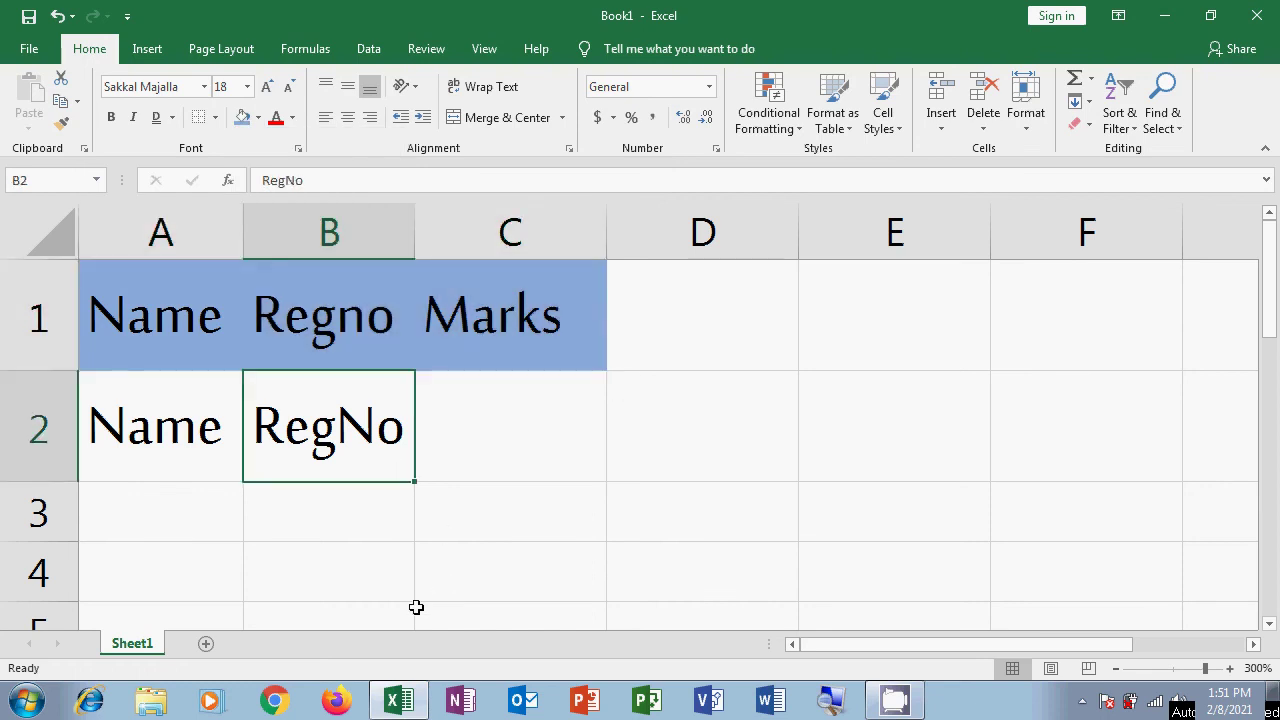
{"action": "left_click_drag", "start_coordinate": [118, 312], "coordinate": [492, 330]}
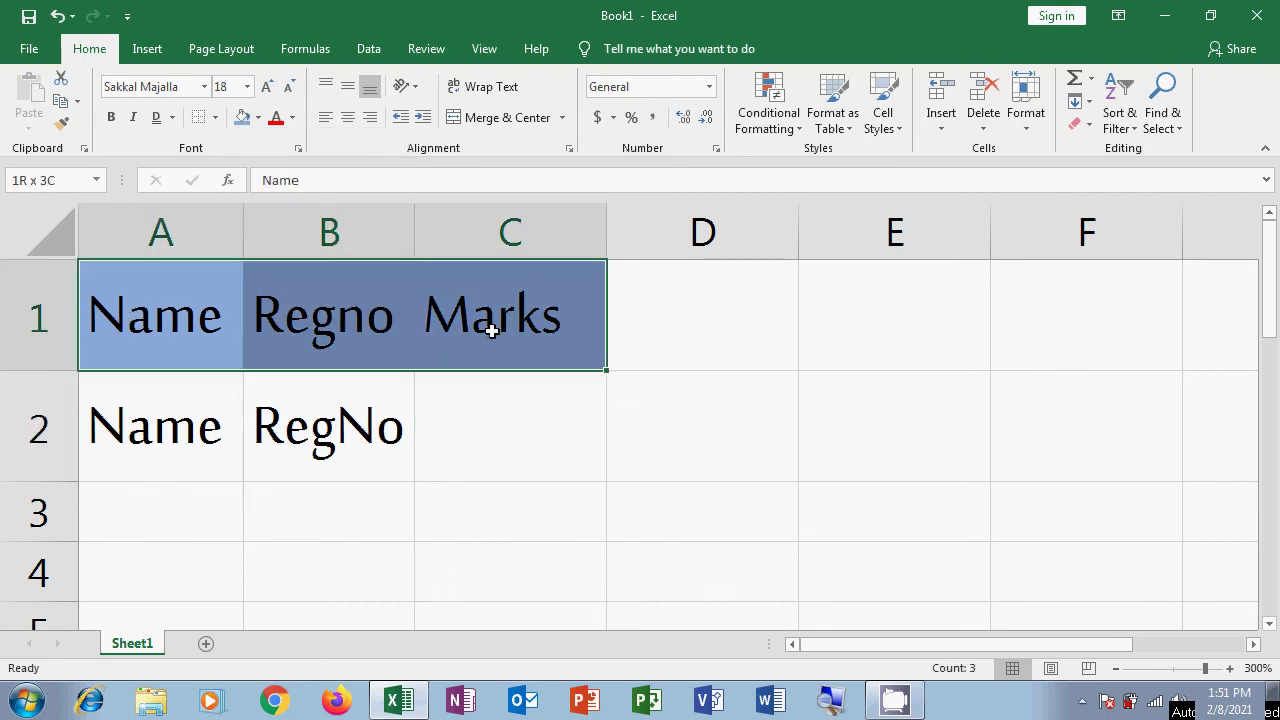
{"action": "left_click", "coordinate": [258, 118]}
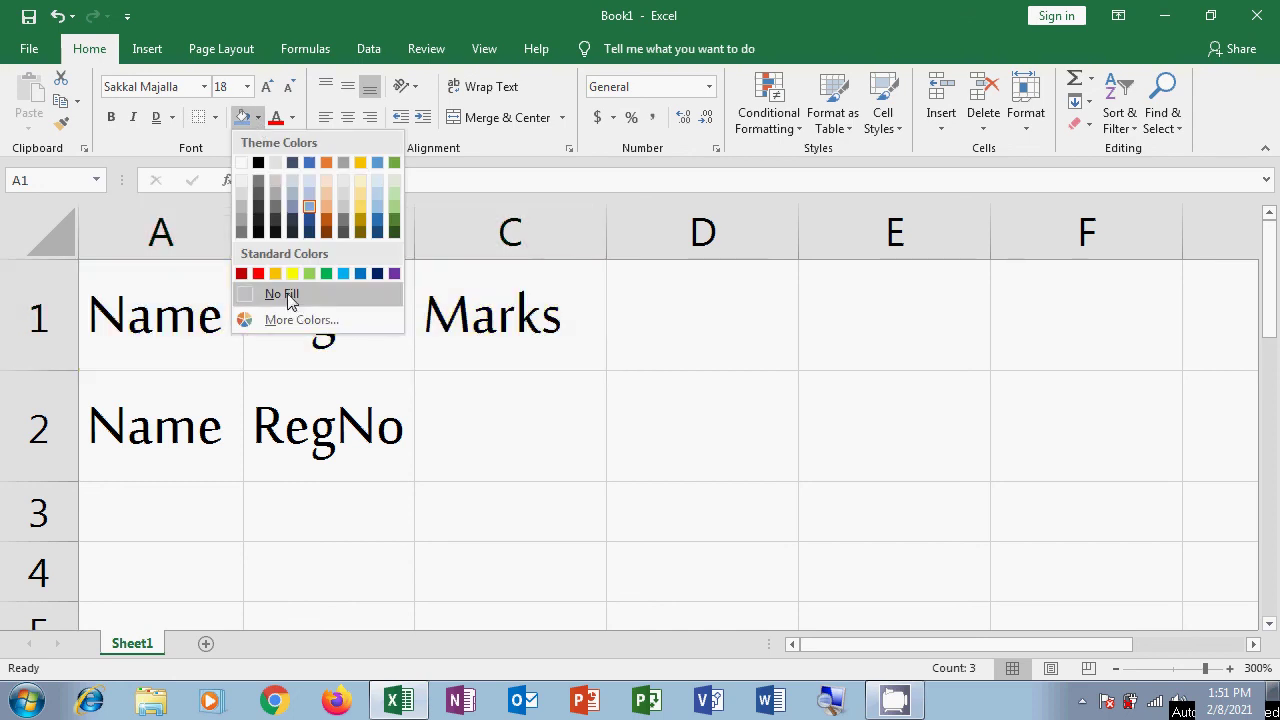
{"action": "left_click", "coordinate": [287, 298]}
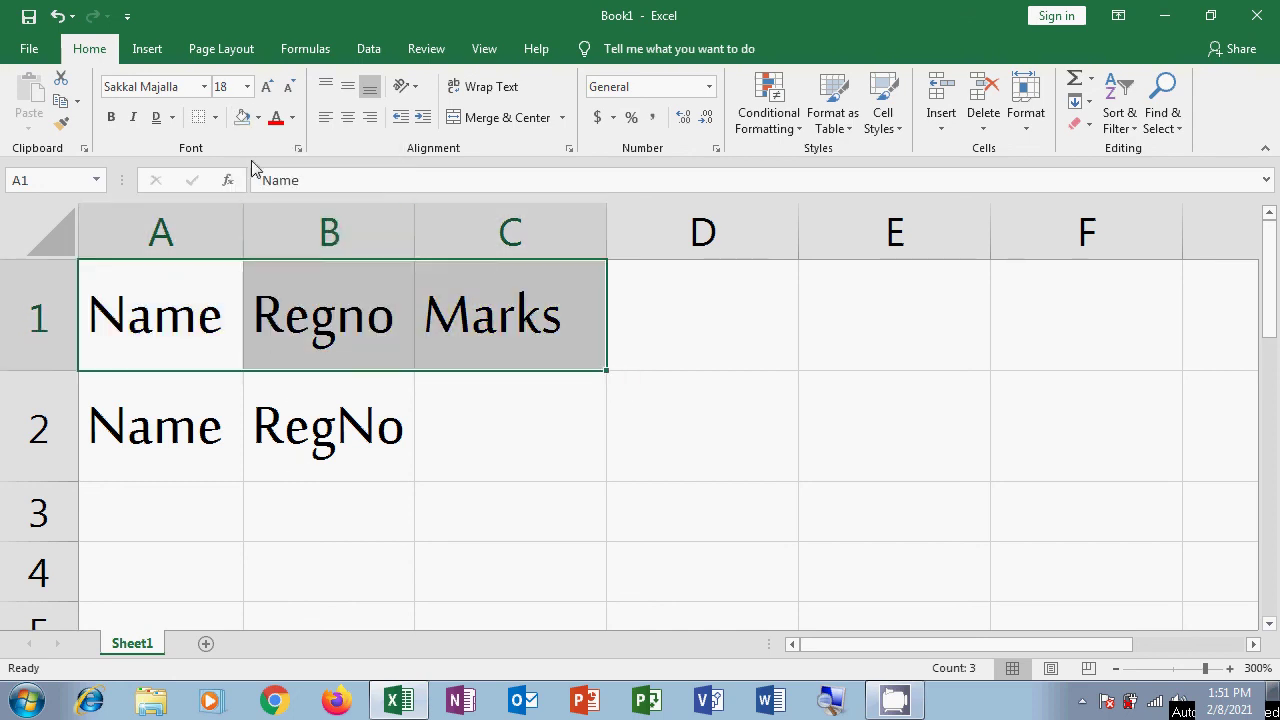
Fill header cells A1:C1 with a dark grey custom colour from More Colors.
{"action": "left_click", "coordinate": [258, 118]}
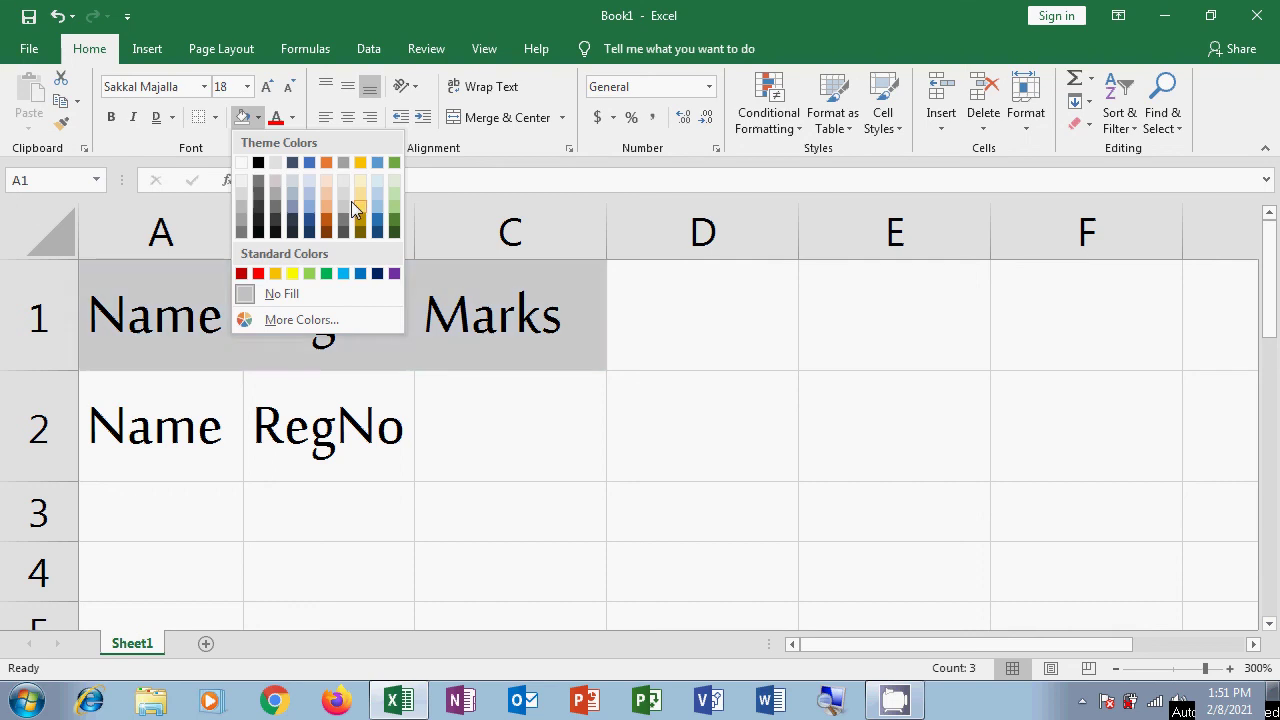
{"action": "left_click", "coordinate": [286, 322]}
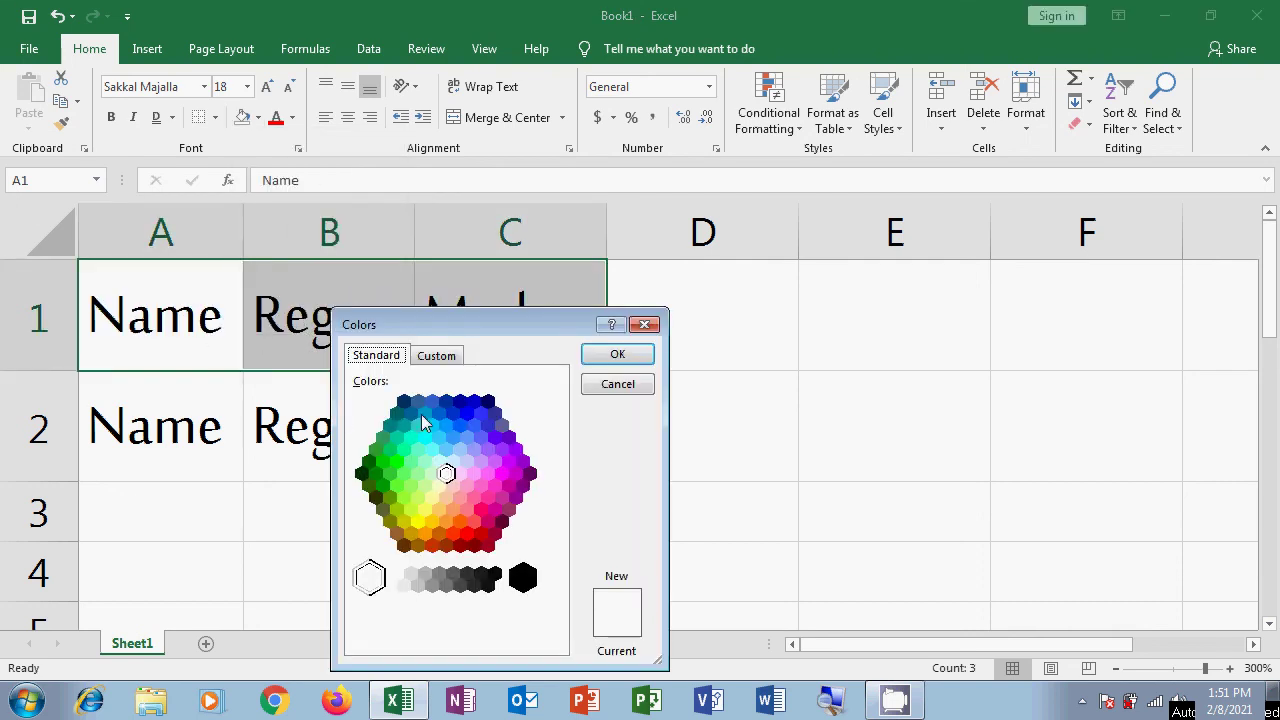
{"action": "left_click", "coordinate": [423, 414]}
{"action": "left_click", "coordinate": [410, 410]}
{"action": "left_click", "coordinate": [397, 437]}
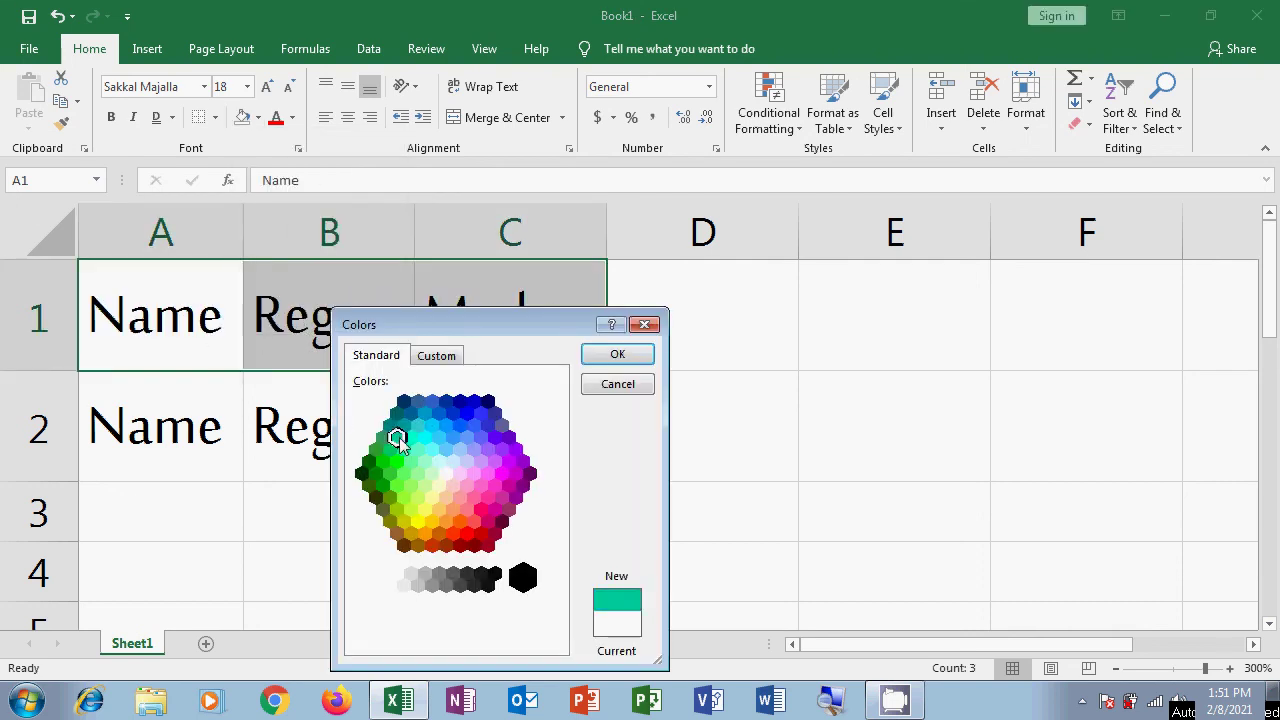
{"action": "left_click", "coordinate": [424, 512]}
{"action": "left_click", "coordinate": [466, 577]}
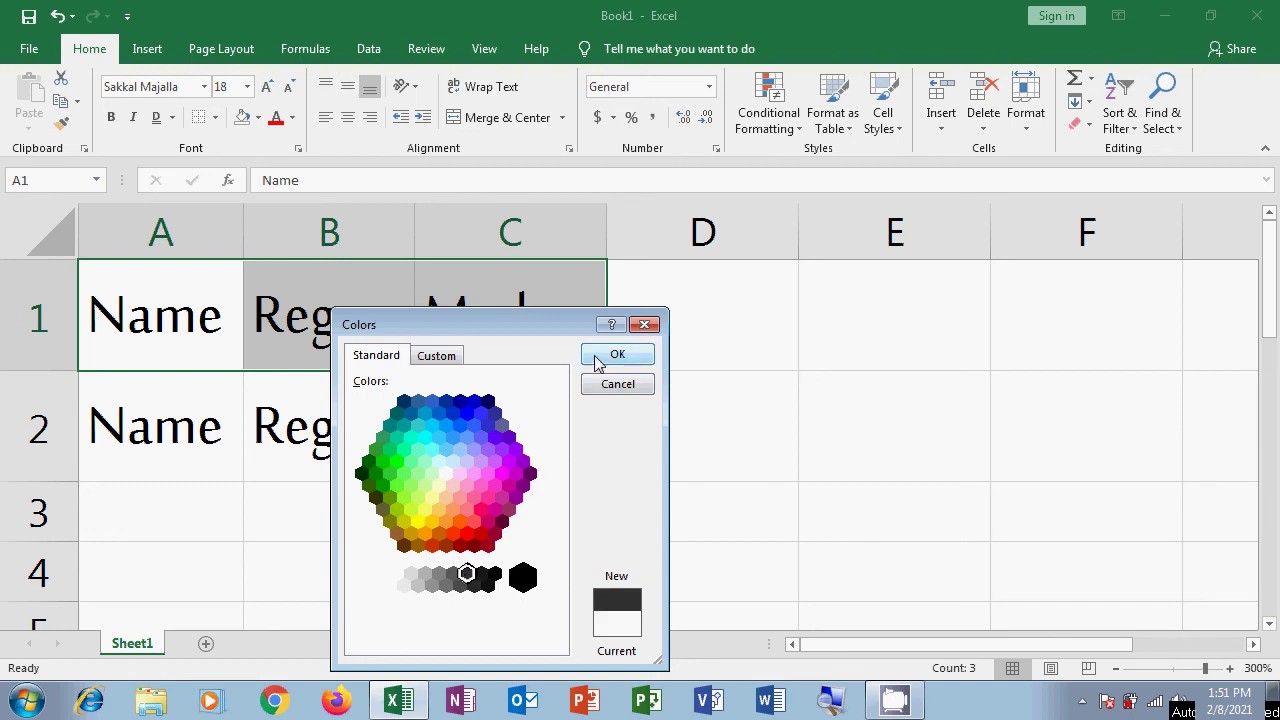
{"action": "left_click", "coordinate": [600, 356]}
{"action": "left_click", "coordinate": [400, 416]}
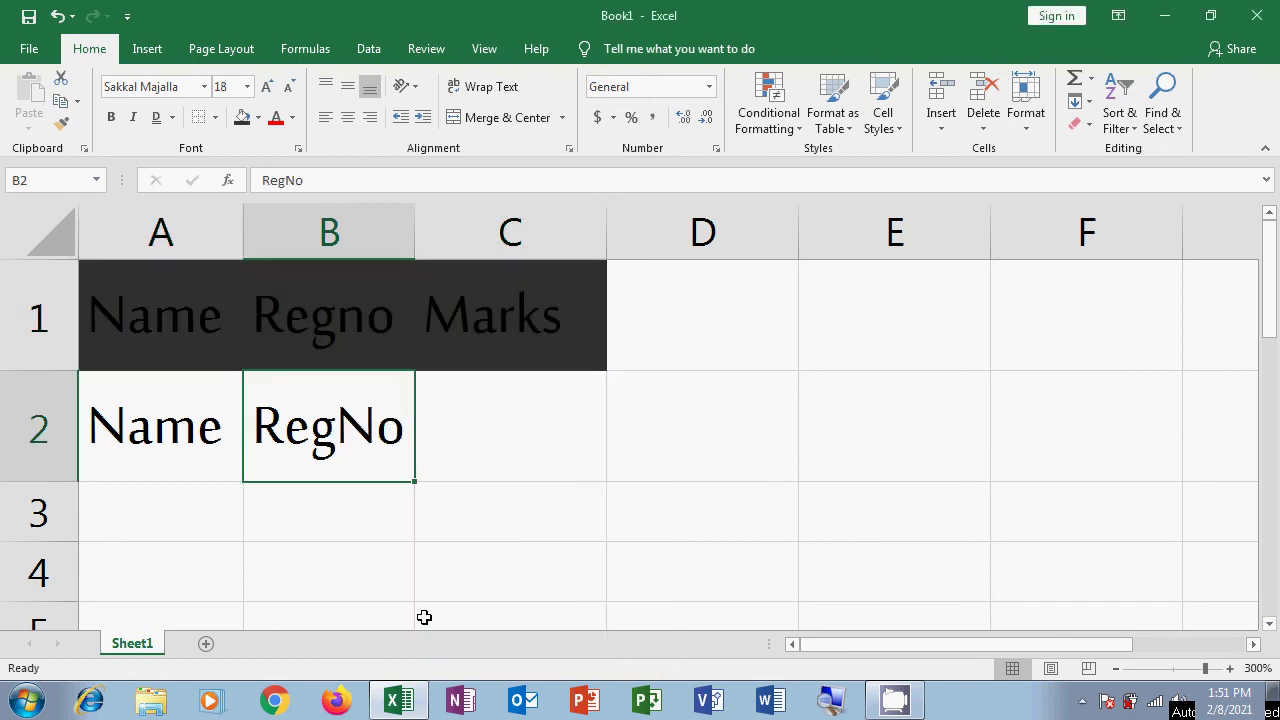
{"action": "left_click", "coordinate": [165, 333]}
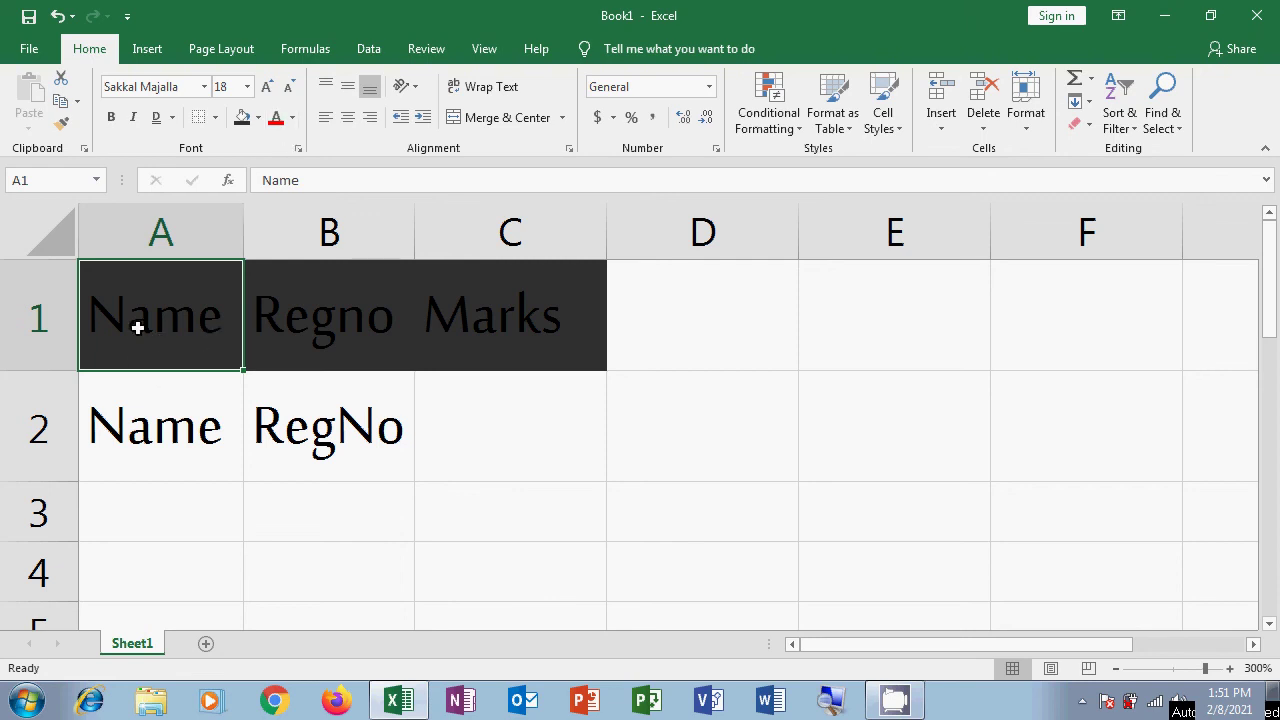
Make the Name, Regno, Marks header text in A1:C1 white.
{"action": "left_click_drag", "start_coordinate": [160, 343], "coordinate": [494, 330]}
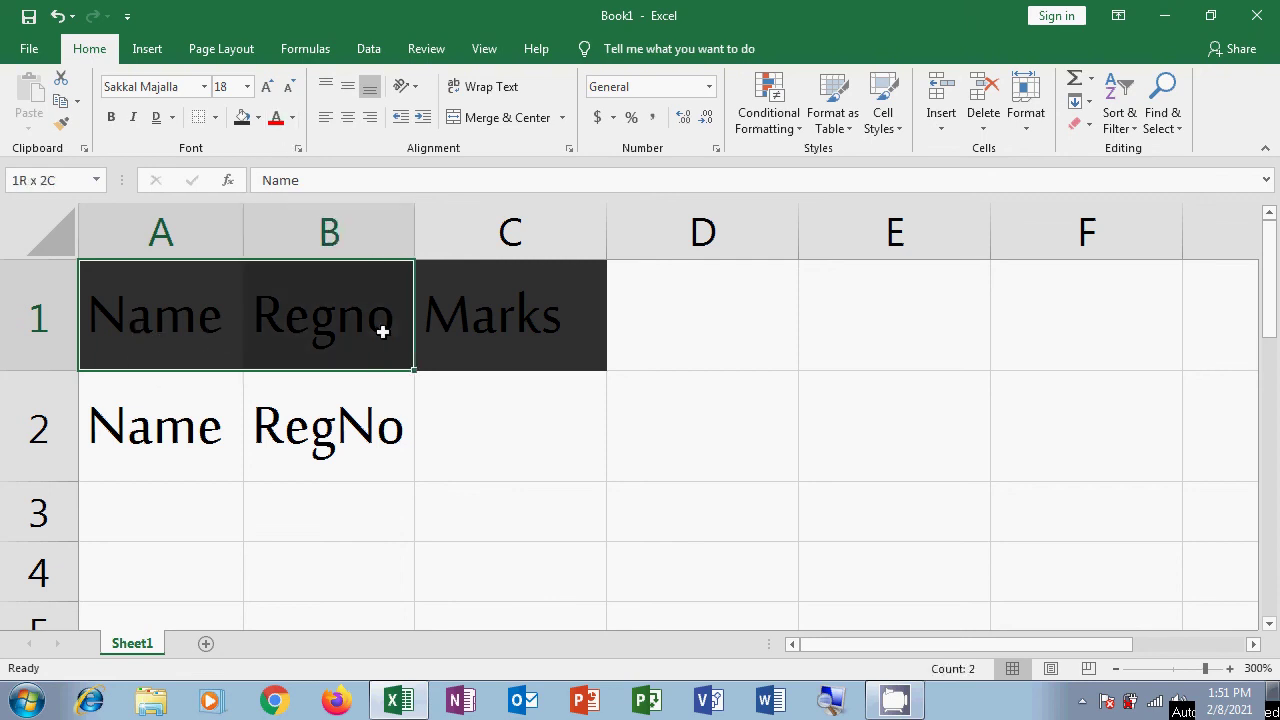
{"action": "left_click", "coordinate": [293, 118]}
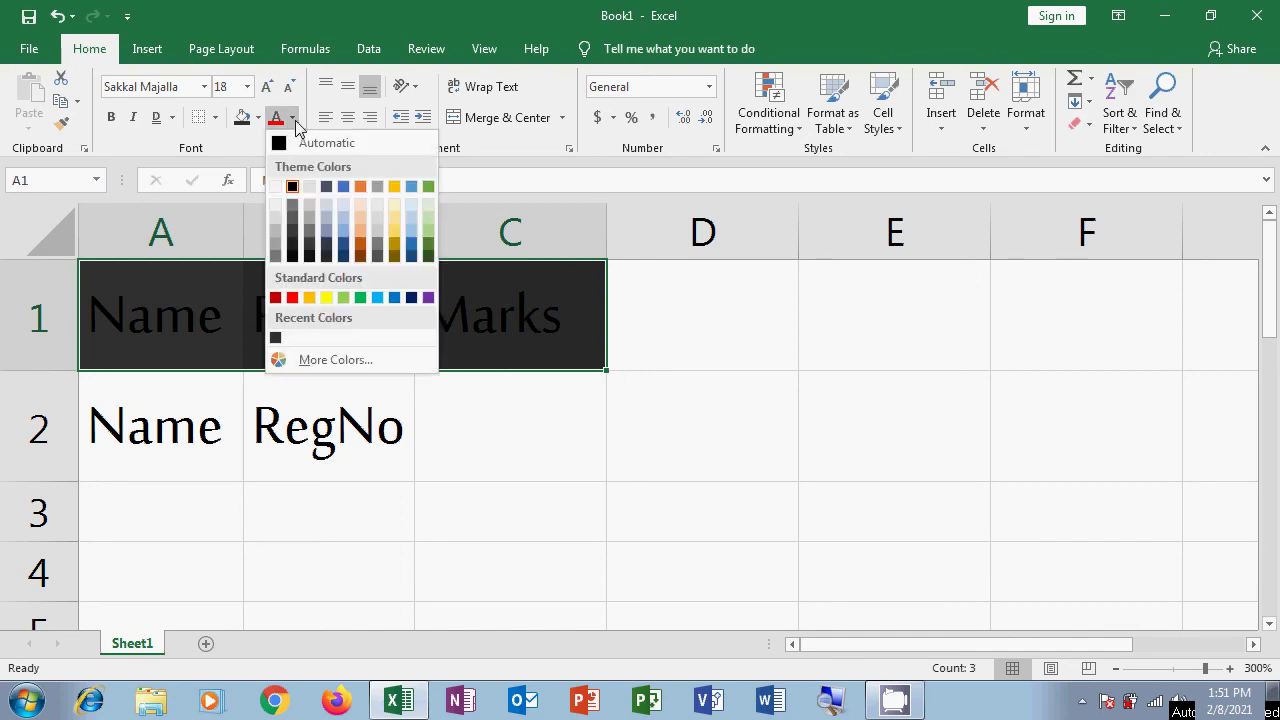
{"action": "left_click", "coordinate": [276, 187]}
{"action": "left_click", "coordinate": [435, 566]}
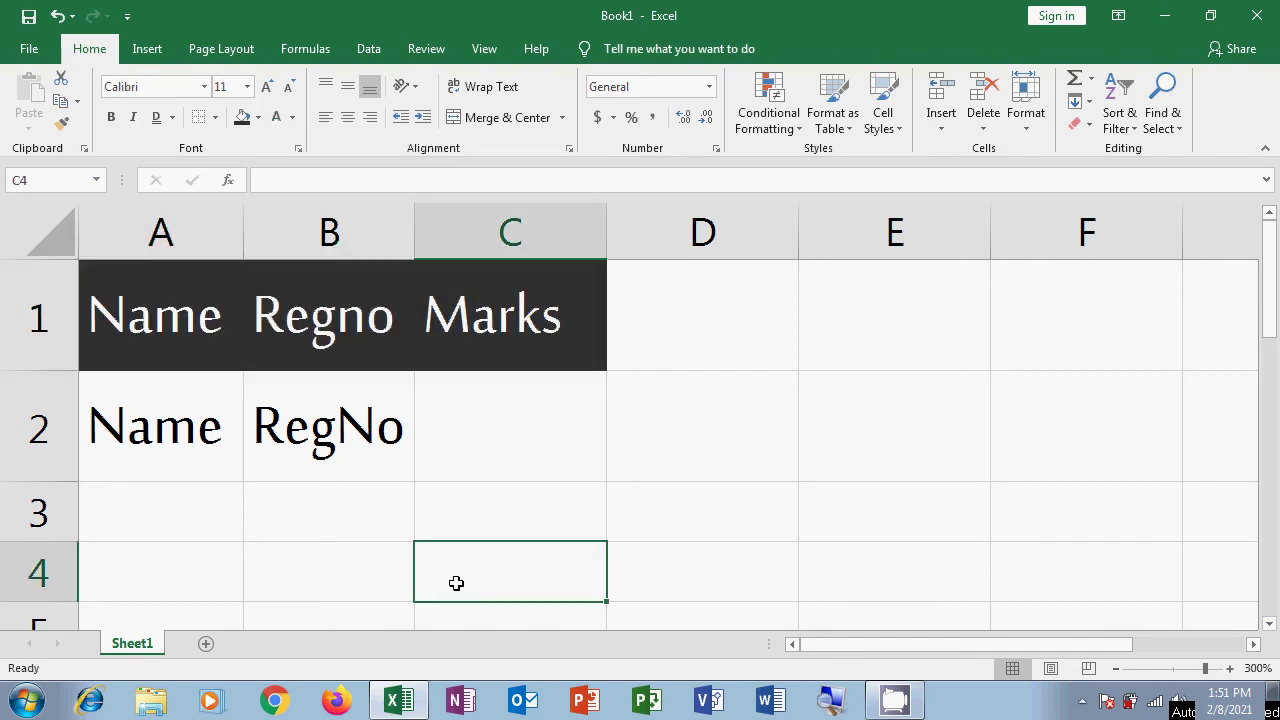
Colour the Name and RegNo labels in A2:B2 red.
{"action": "left_click_drag", "start_coordinate": [160, 422], "coordinate": [383, 445]}
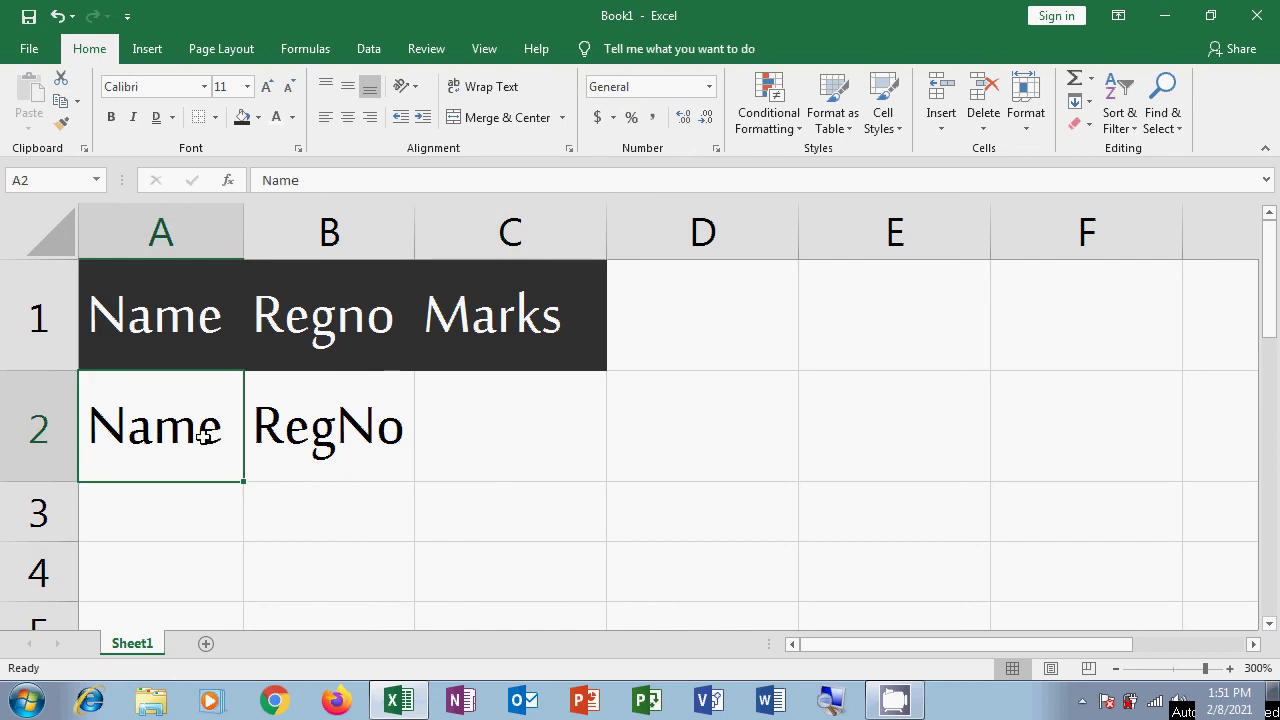
{"action": "left_click", "coordinate": [290, 118]}
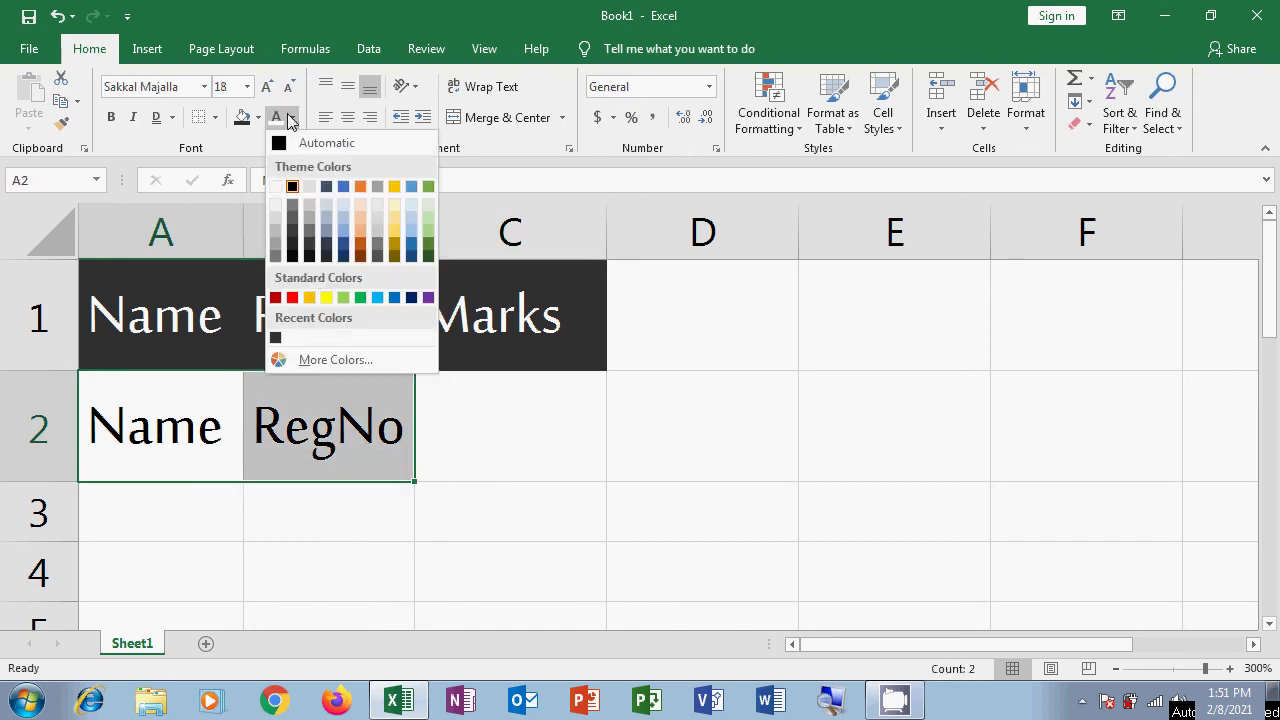
{"action": "left_click", "coordinate": [292, 297]}
Set blue as the font colour for cell A3.
{"action": "left_click", "coordinate": [205, 534]}
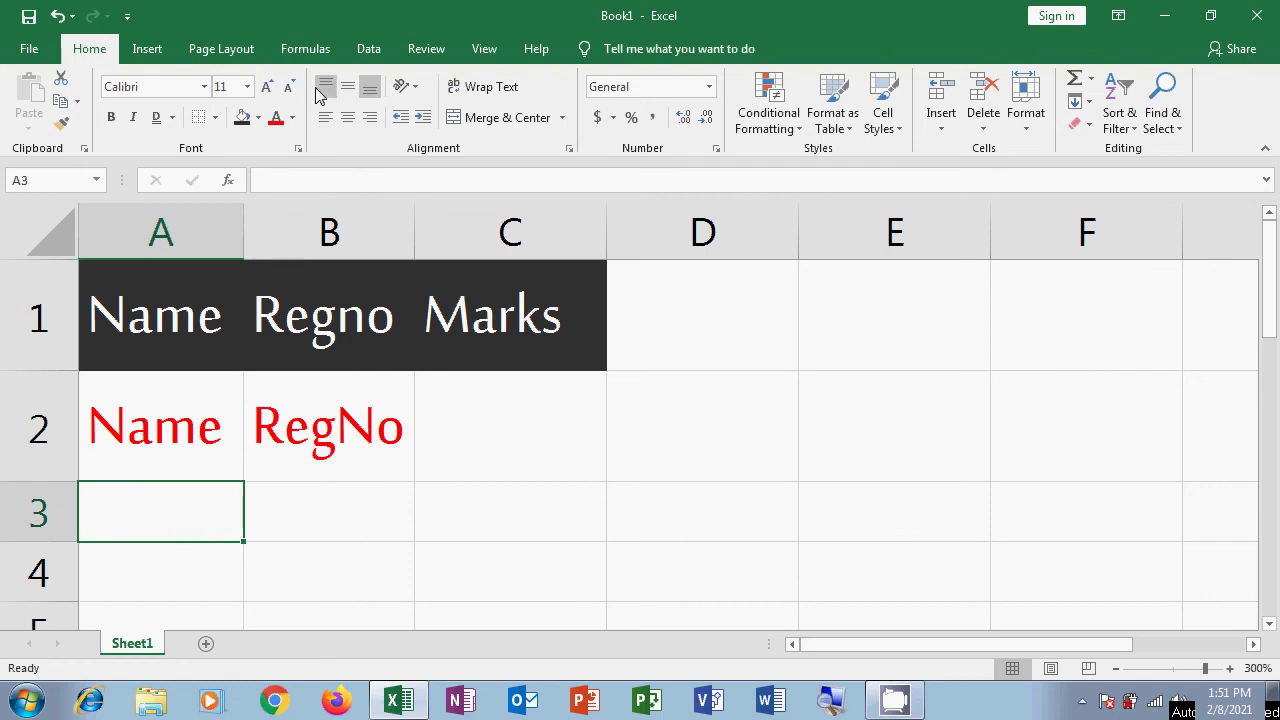
{"action": "left_click", "coordinate": [293, 118]}
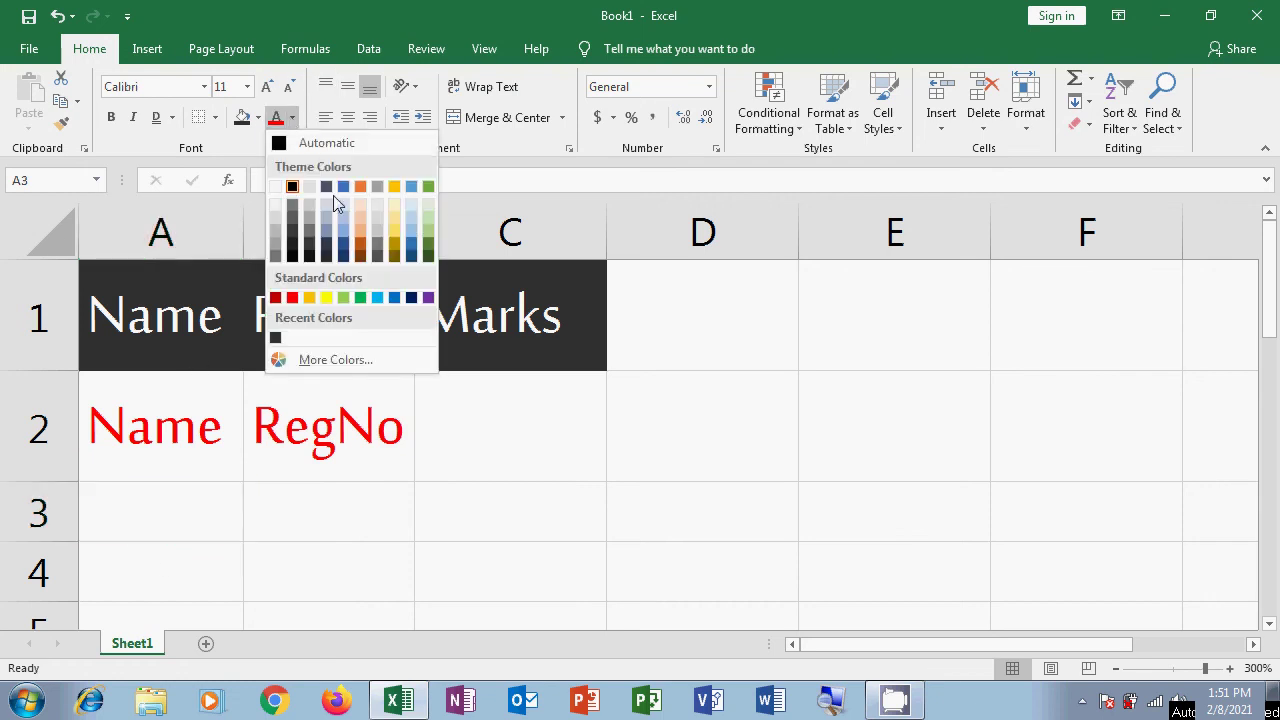
{"action": "left_click", "coordinate": [343, 189]}
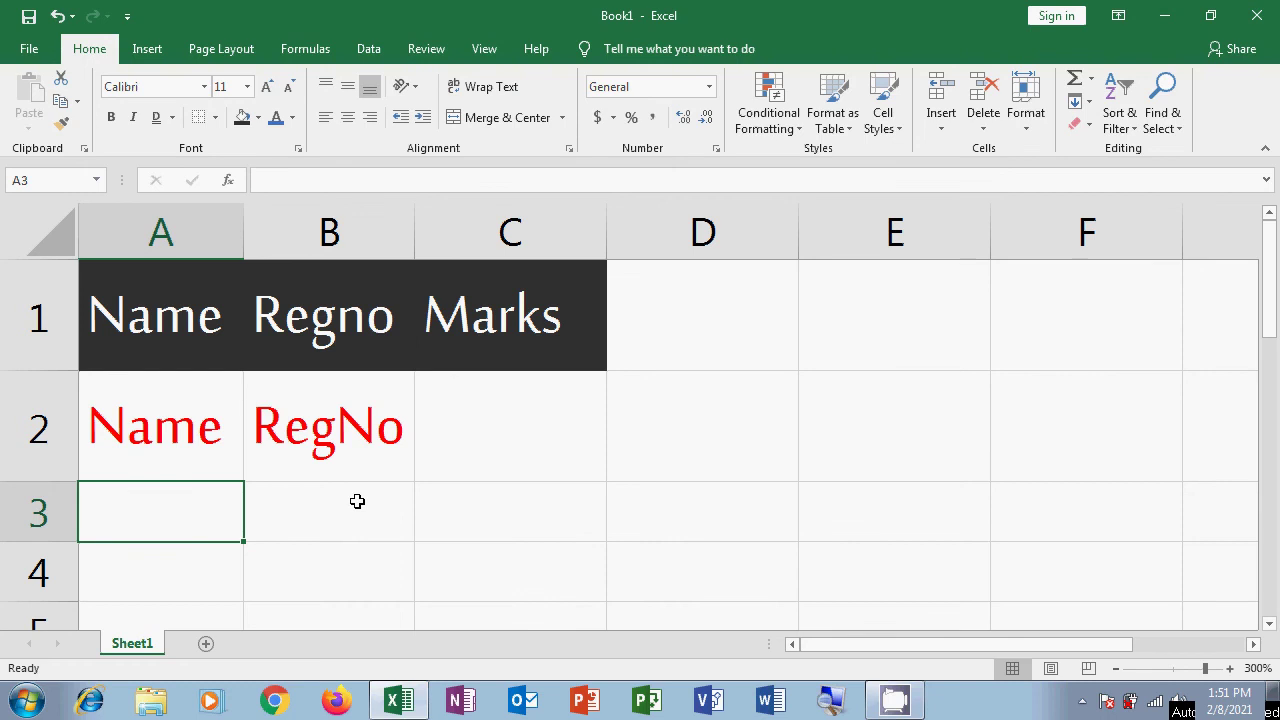
Enter the student's name in blue in A3, then review the formatted header and row-2 cells.
{"action": "type", "text": "rahamathull"}
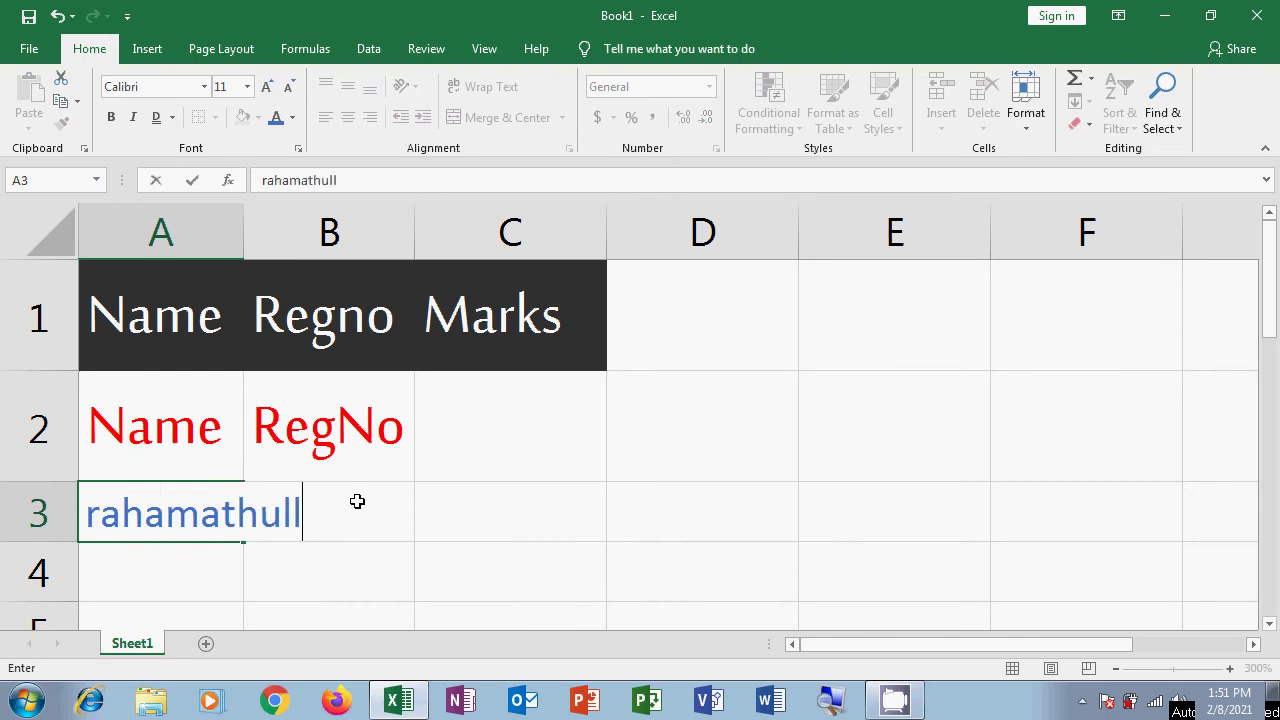
{"action": "type", "text": "ah"}
{"action": "key", "text": "Return"}
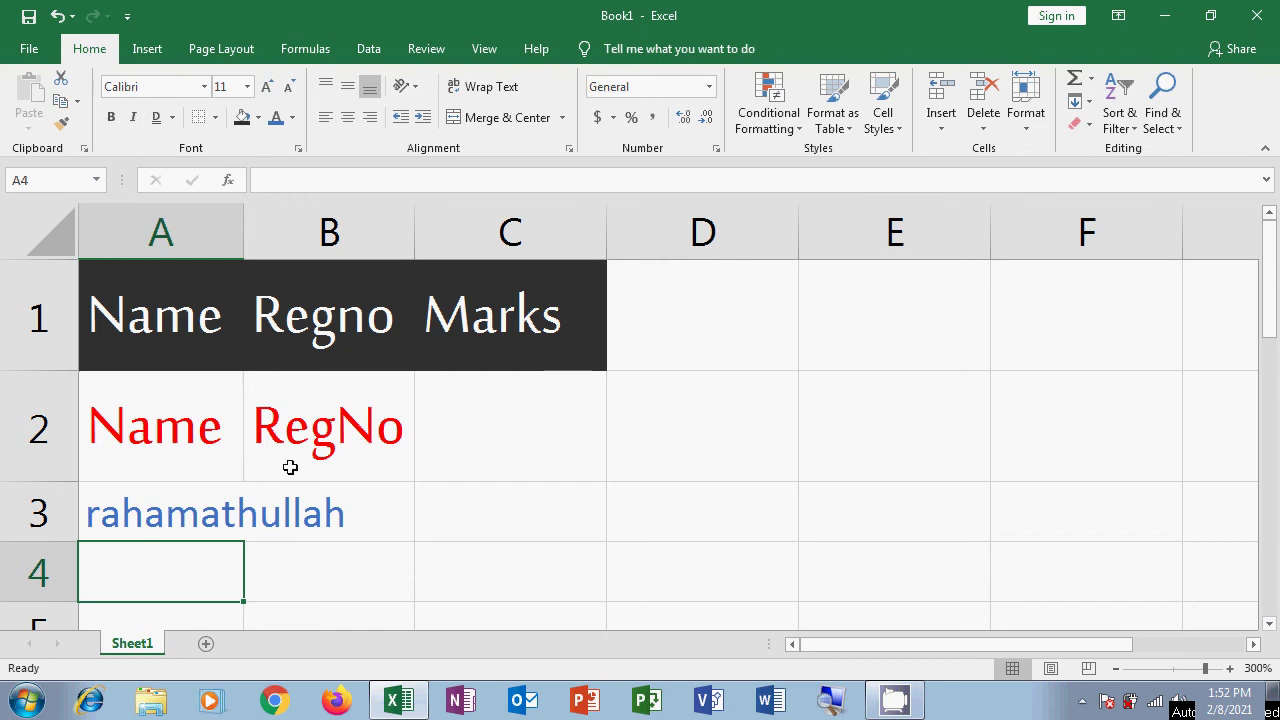
{"action": "left_click", "coordinate": [314, 577]}
{"action": "left_click", "coordinate": [306, 529]}
{"action": "left_click", "coordinate": [290, 383]}
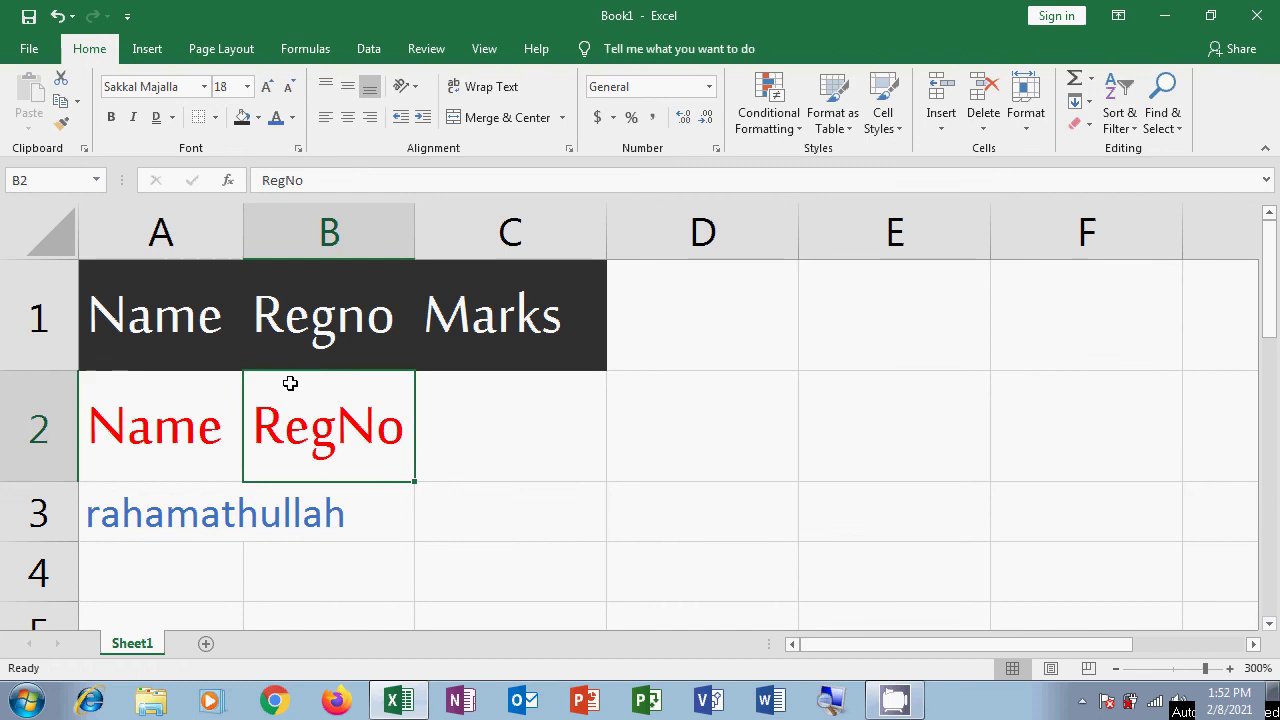
{"action": "left_click", "coordinate": [284, 334]}
{"action": "left_click", "coordinate": [207, 320]}
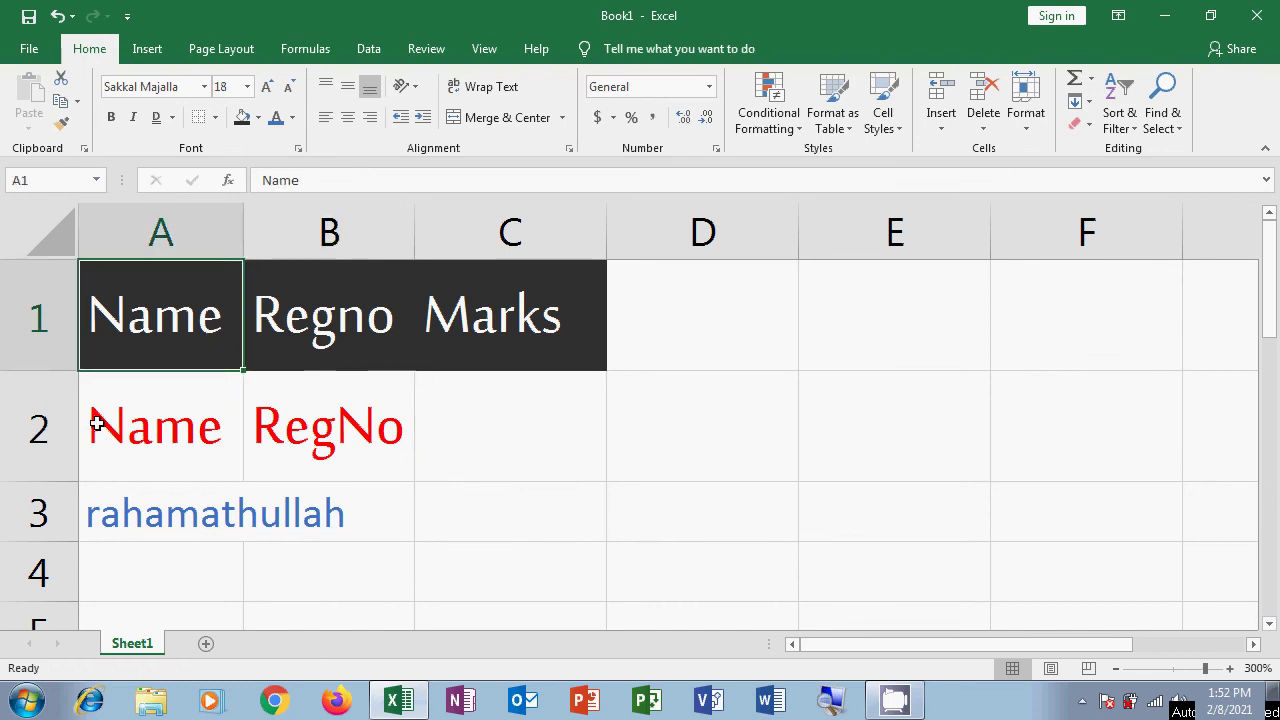